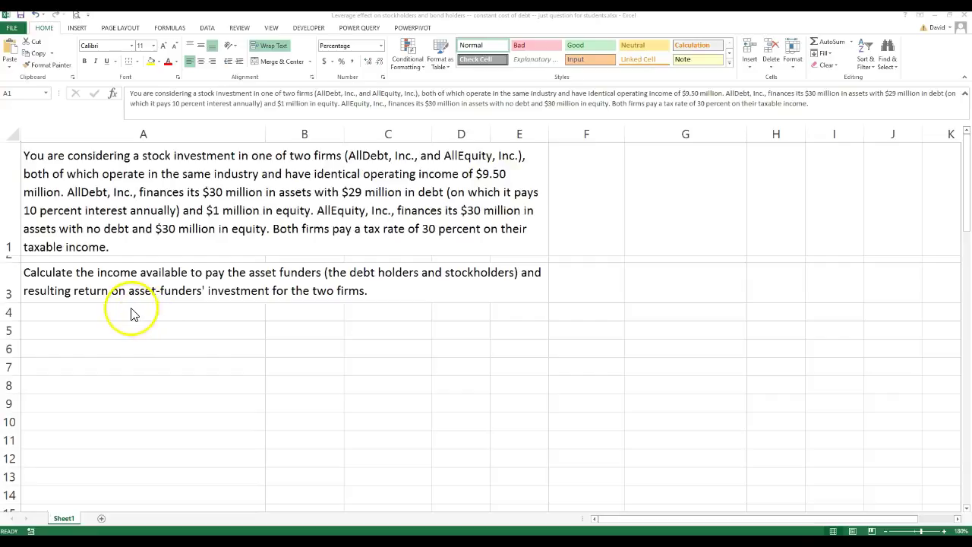
{"action": "left_click", "coordinate": [124, 328]}
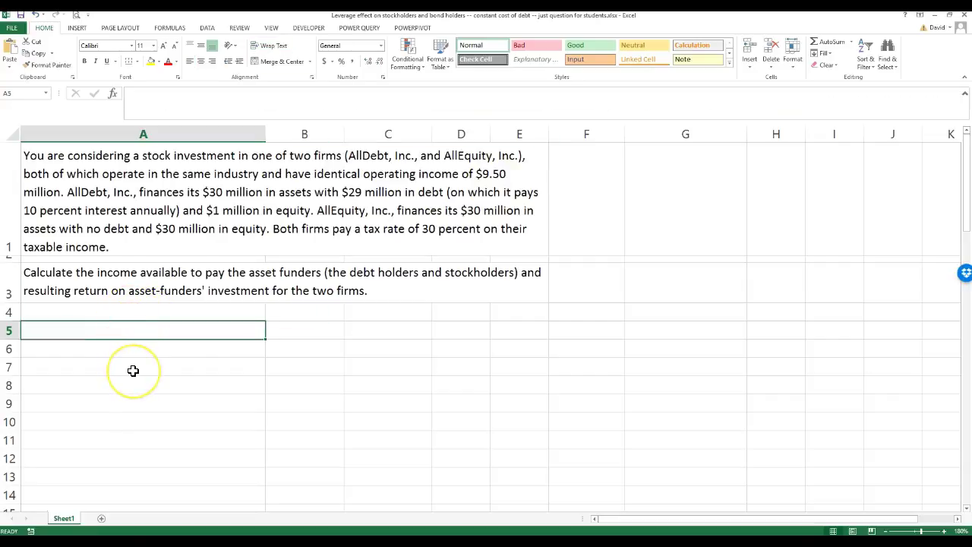
{"action": "type", "text": "oper"}
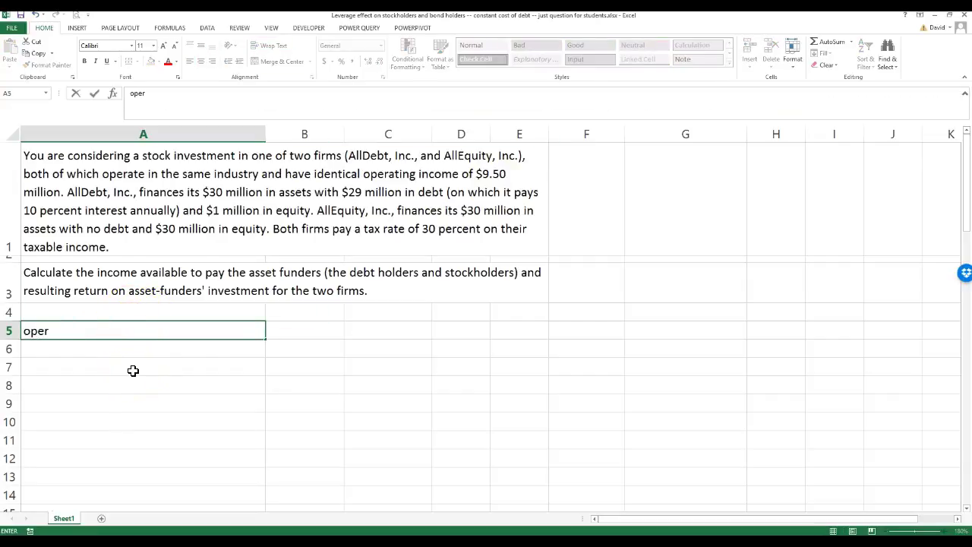
{"action": "key", "text": "BackSpace"}
{"action": "key", "text": "BackSpace"}
{"action": "key", "text": "BackSpace"}
- Enter the heading "Given:" in cell A4 and make it bold and underlined
{"action": "key", "text": "Up"}
{"action": "type", "text": "Given:"}
{"action": "key", "text": "Return"}
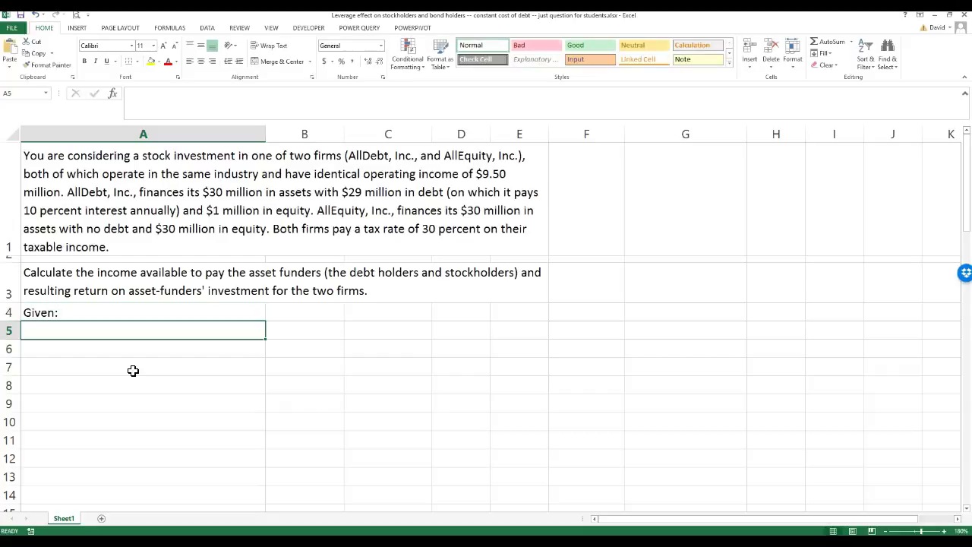
{"action": "left_click", "coordinate": [44, 311]}
{"action": "left_click", "coordinate": [85, 61]}
{"action": "left_click", "coordinate": [108, 62]}
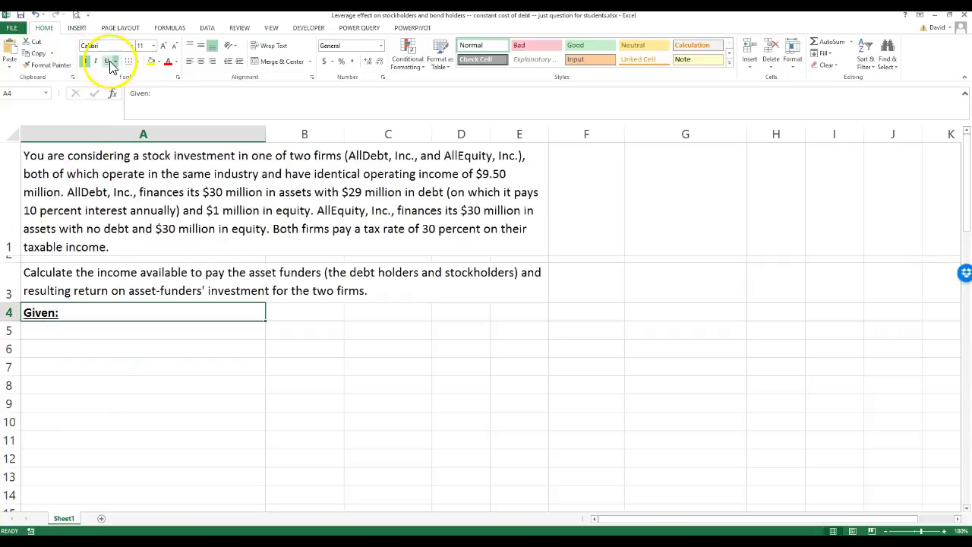
- Add the row label "operating income" in cell A6
{"action": "left_click", "coordinate": [96, 349]}
{"action": "type", "text": "oepr"}
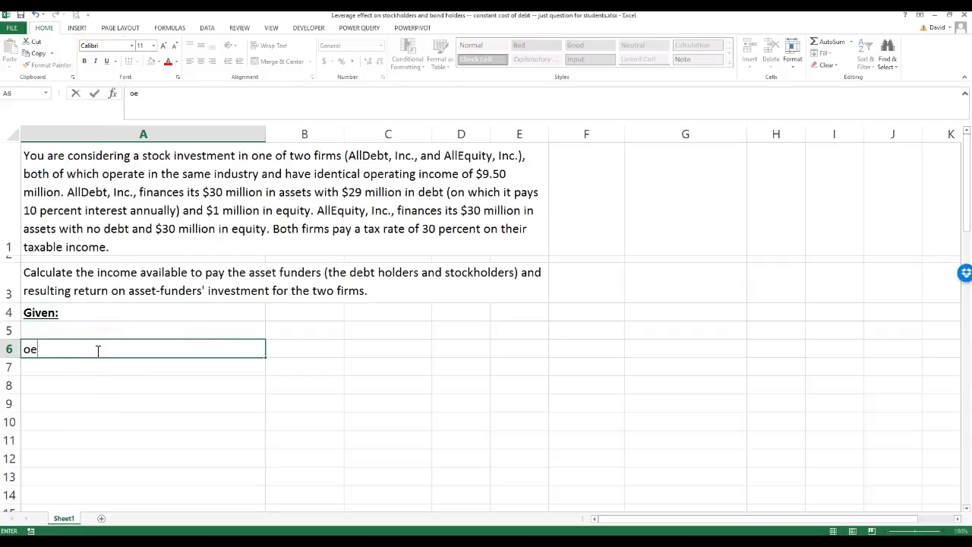
{"action": "key", "text": "BackSpace"}
{"action": "key", "text": "BackSpace"}
{"action": "key", "text": "BackSpace"}
{"action": "type", "text": "perating income"}
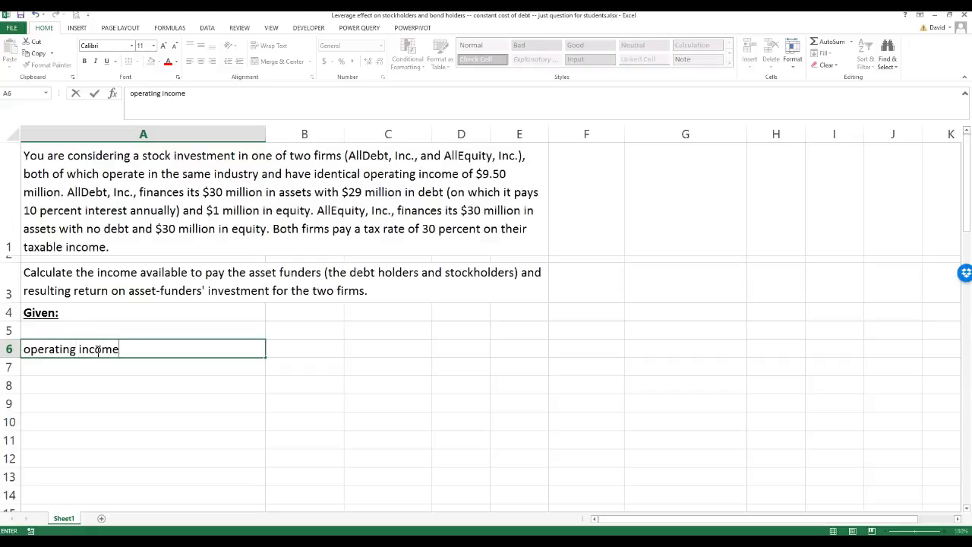
- Enter the column headers "Alldebt" in B5 and "Allequity" in C5
{"action": "left_click", "coordinate": [285, 336]}
{"action": "type", "text": "Alldebt"}
{"action": "key", "text": "Tab"}
{"action": "type", "text": "All"}
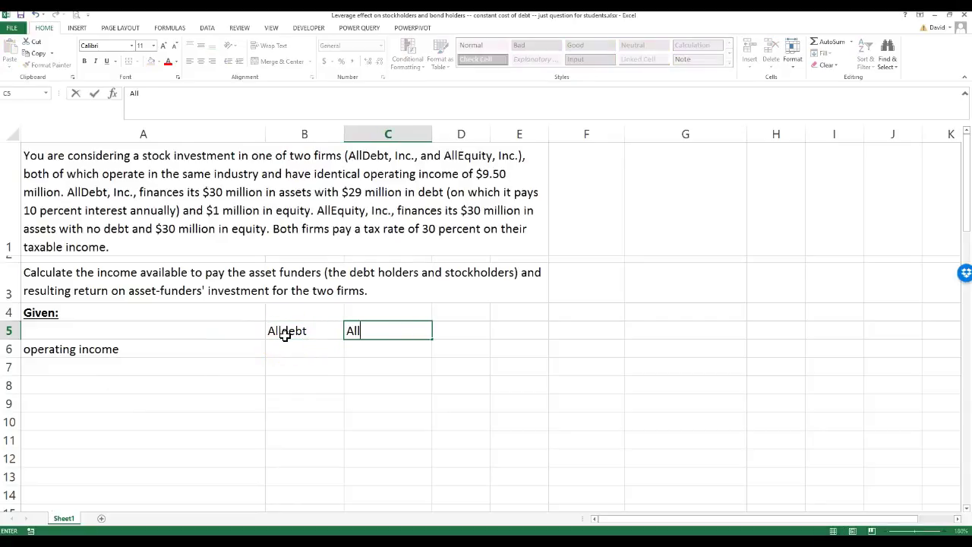
{"action": "type", "text": "equity"}
{"action": "key", "text": "Return"}
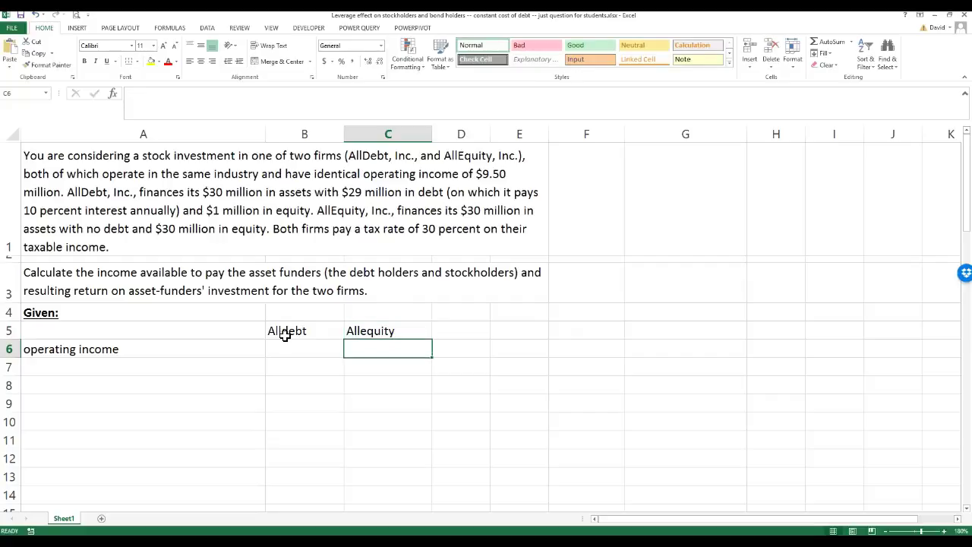
- Enter an operating income of $9,500,000 for Alldebt in B6 and copy it across to Allequity in C6
{"action": "left_click", "coordinate": [292, 346]}
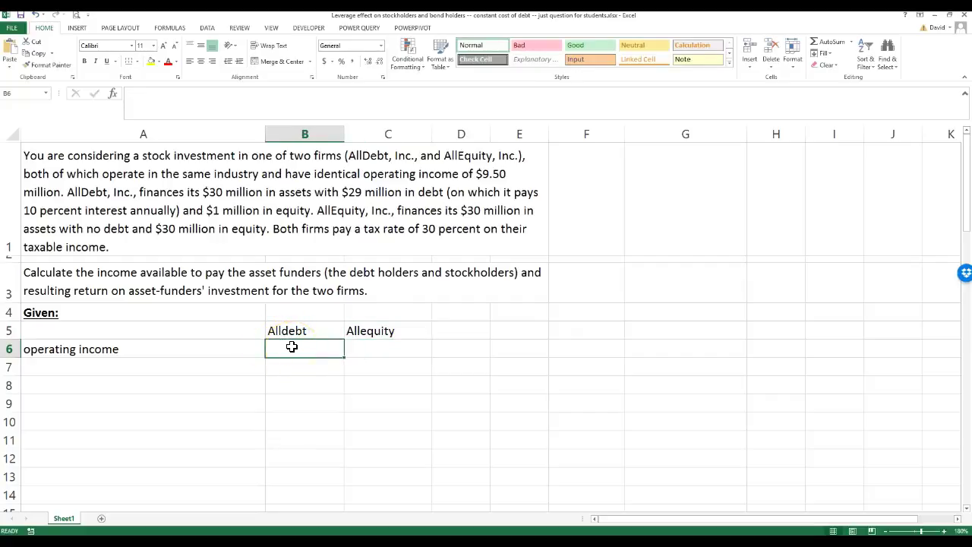
{"action": "type", "text": "$"}
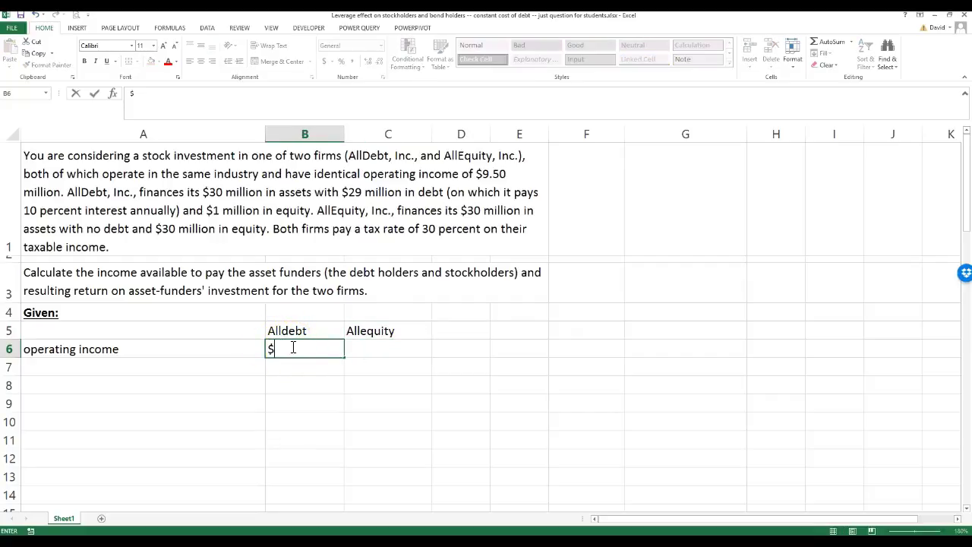
{"action": "type", "text": "8500000"}
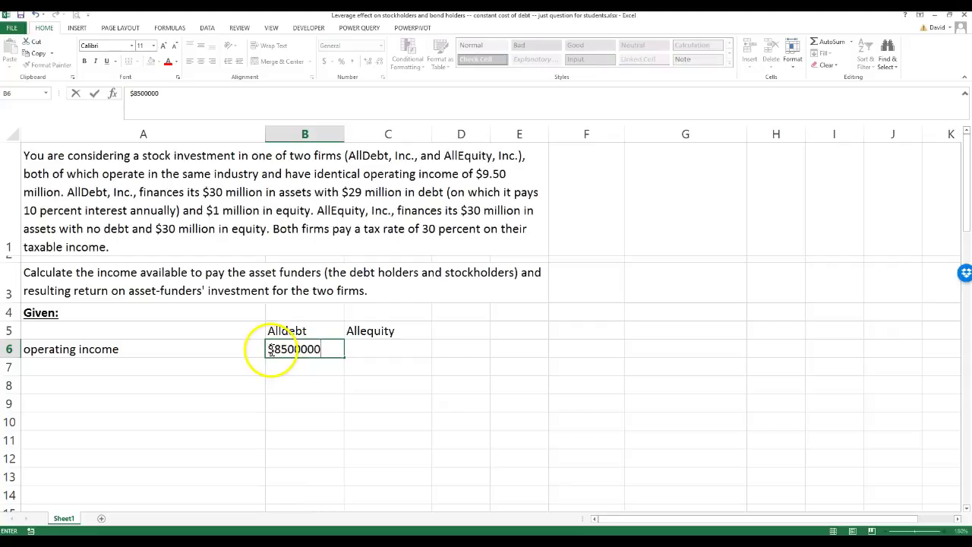
{"action": "left_click", "coordinate": [274, 352]}
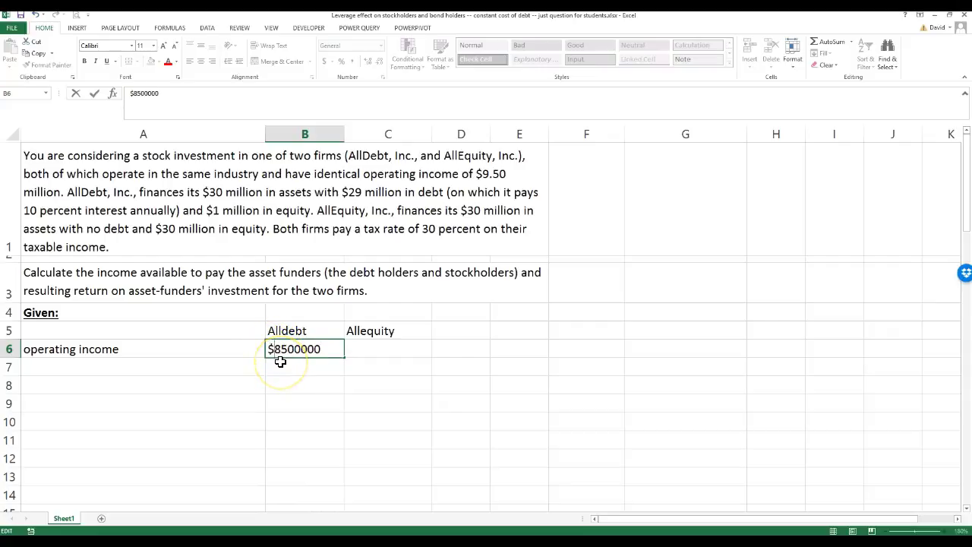
{"action": "key", "text": "Delete"}
{"action": "type", "text": "9"}
{"action": "key", "text": "Return"}
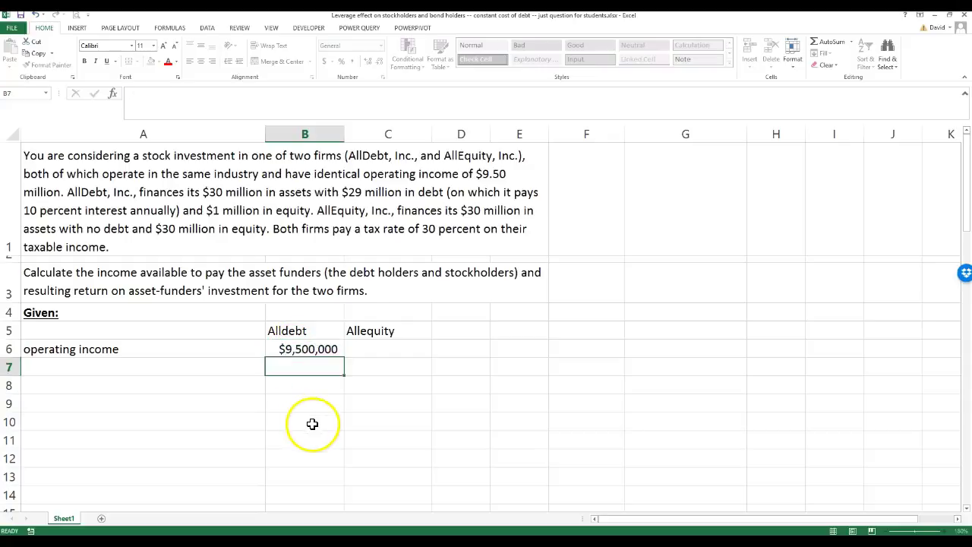
{"action": "left_click", "coordinate": [315, 350]}
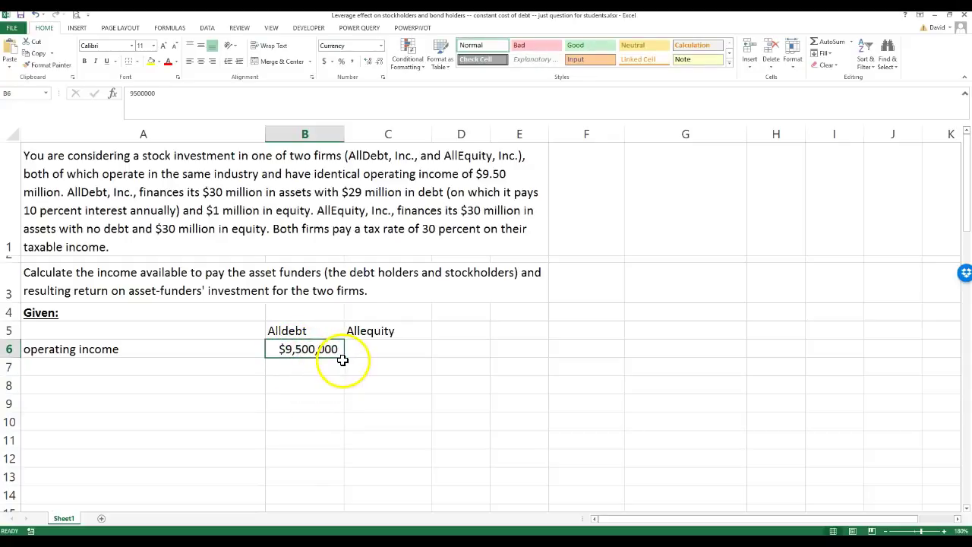
{"action": "left_click_drag", "start_coordinate": [343, 357], "coordinate": [395, 357]}
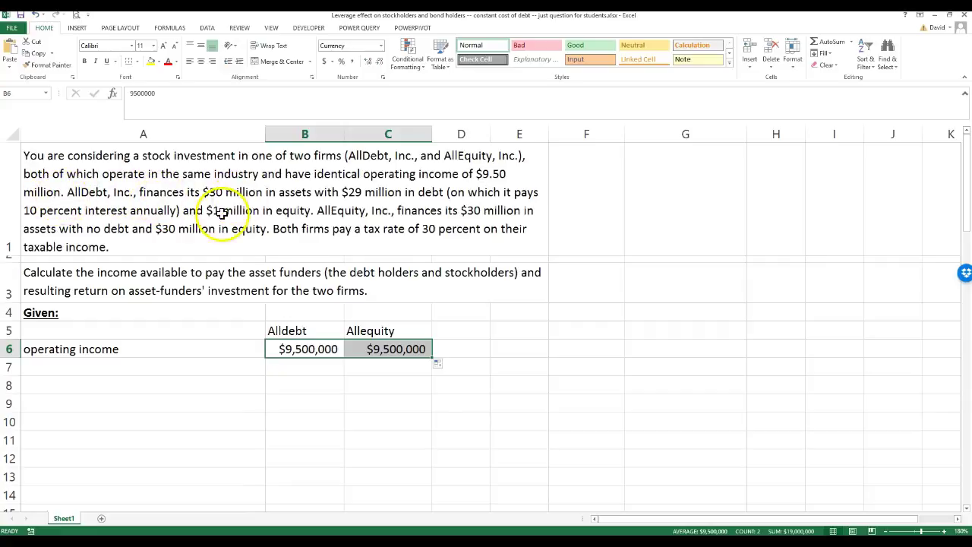
- Add a "debt" row in row 7 with $29,000,000 for Alldebt and $0 for Allequity
{"action": "left_click", "coordinate": [90, 374]}
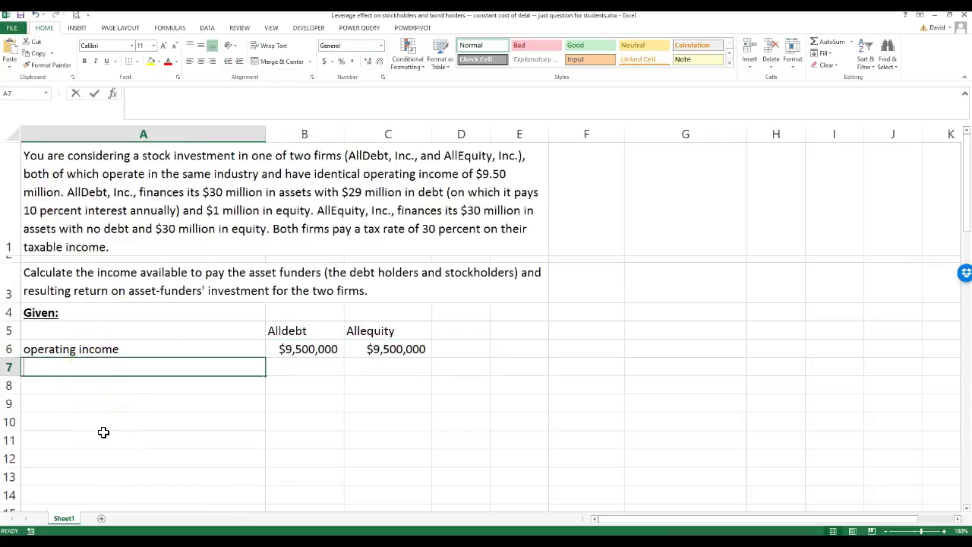
{"action": "type", "text": "debt"}
{"action": "key", "text": "Tab"}
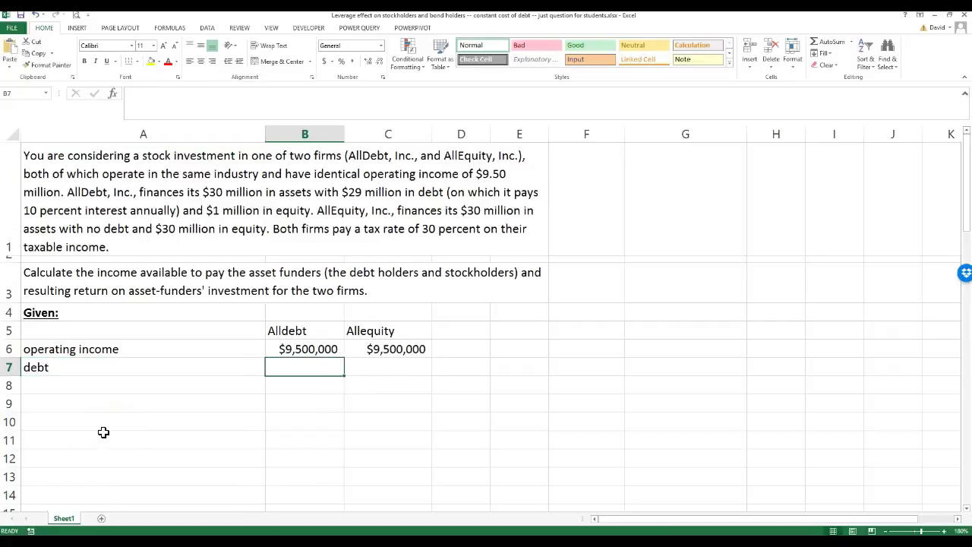
{"action": "type", "text": "$"}
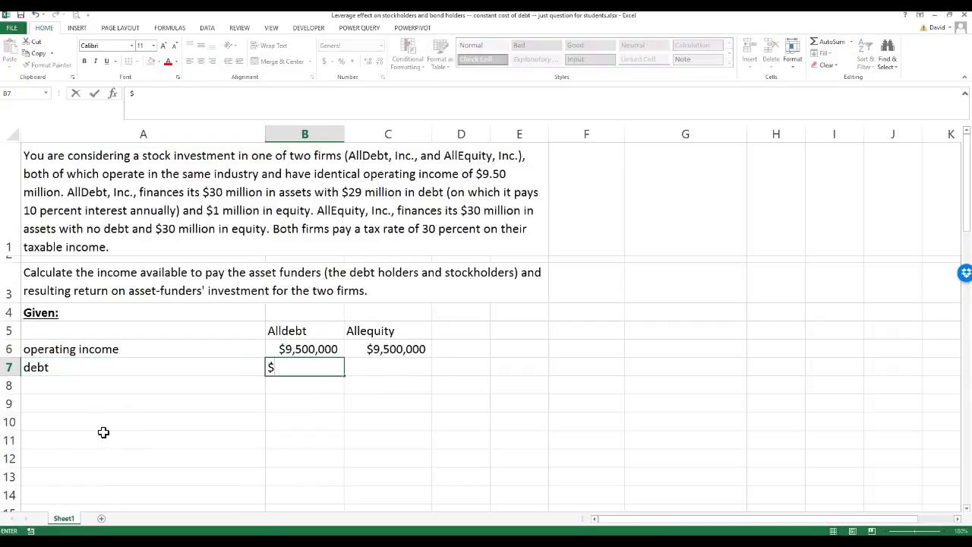
{"action": "type", "text": "29,000,000"}
{"action": "key", "text": "Return"}
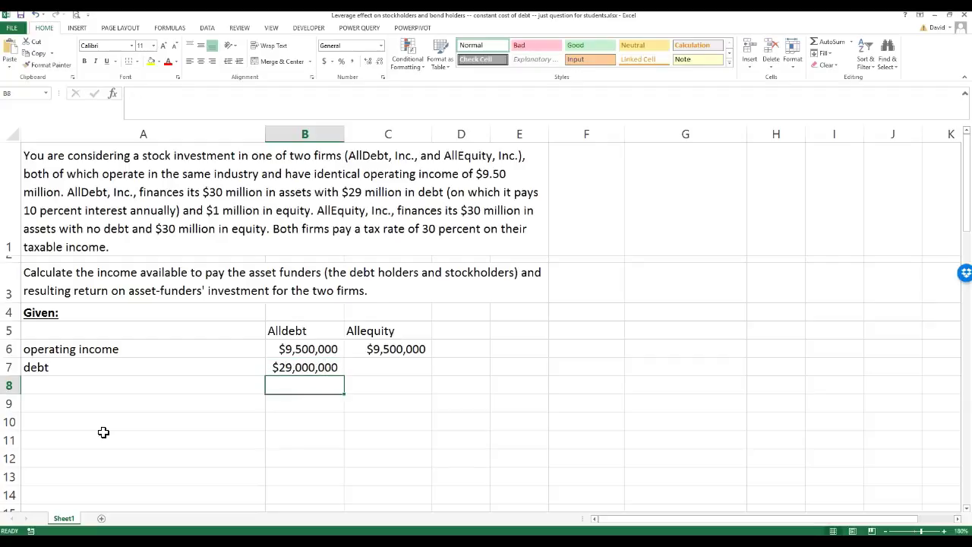
{"action": "left_click", "coordinate": [388, 364]}
{"action": "type", "text": "$0"}
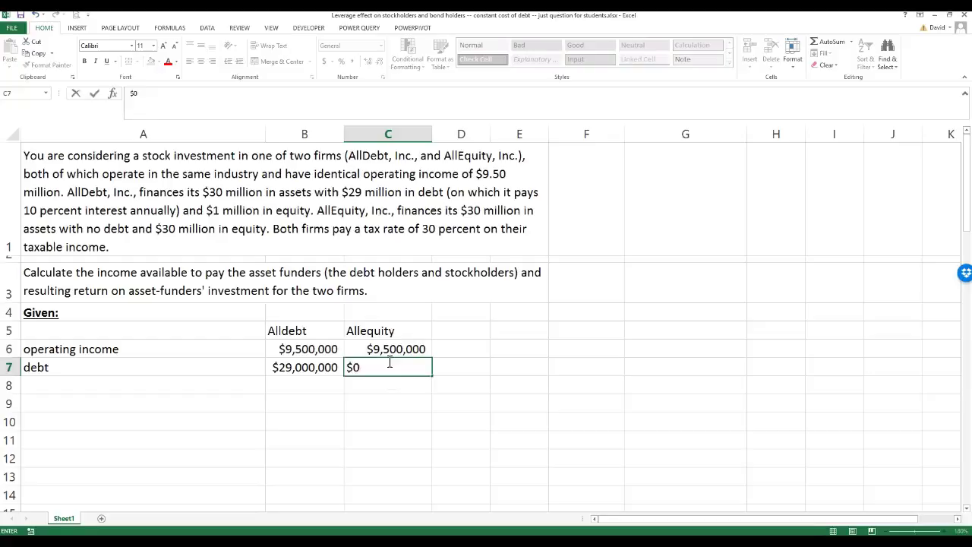
{"action": "key", "text": "Return"}
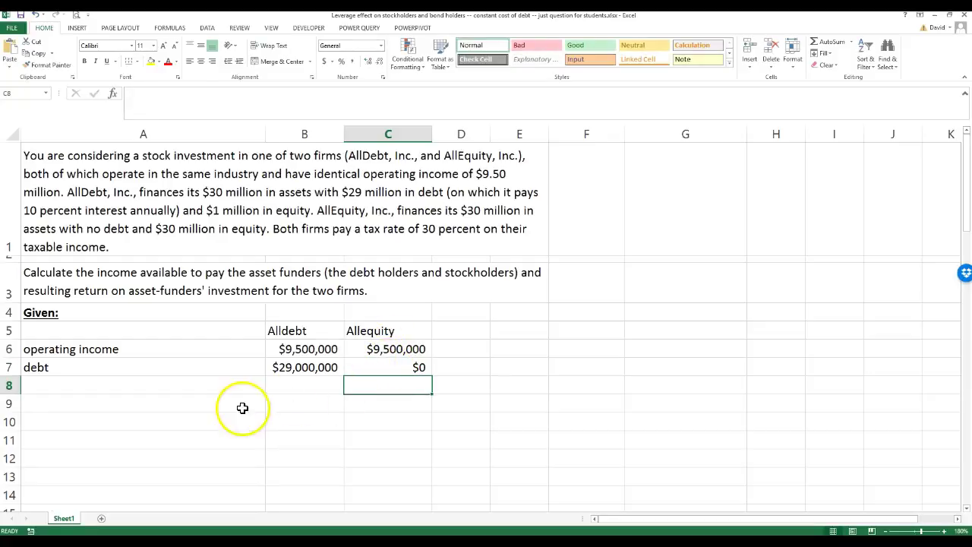
- Add an "Interest charge on debt" row in row 8 with 10% for both firms
{"action": "left_click", "coordinate": [82, 385]}
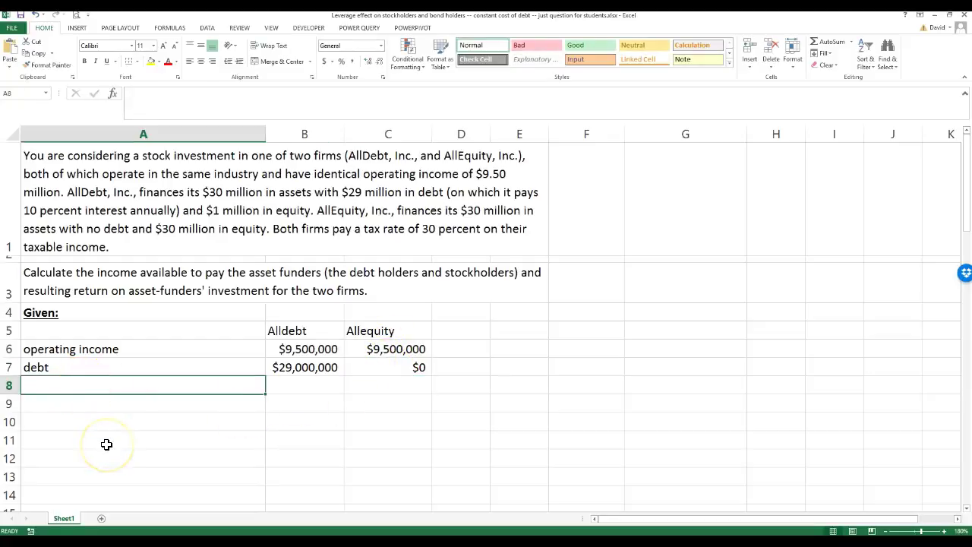
{"action": "type", "text": "In"}
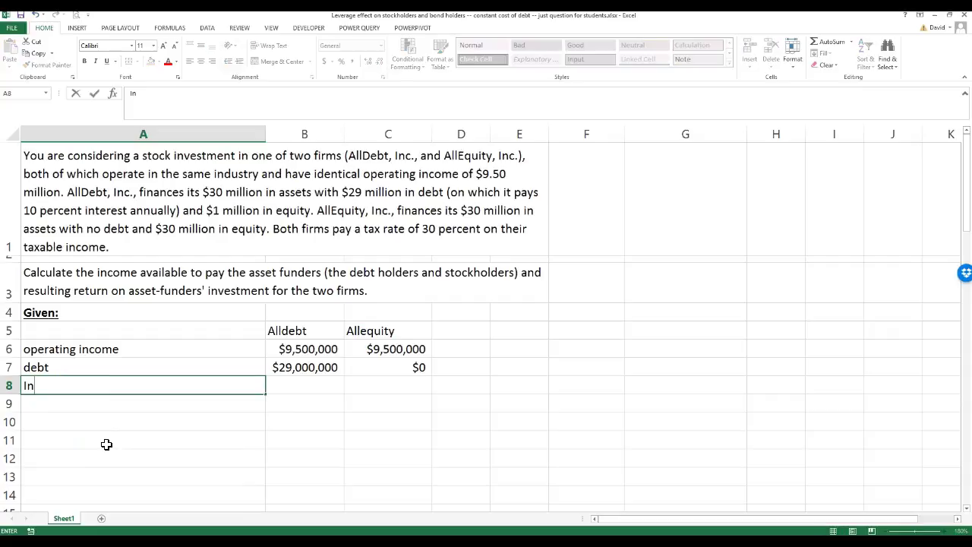
{"action": "type", "text": "terest charg"}
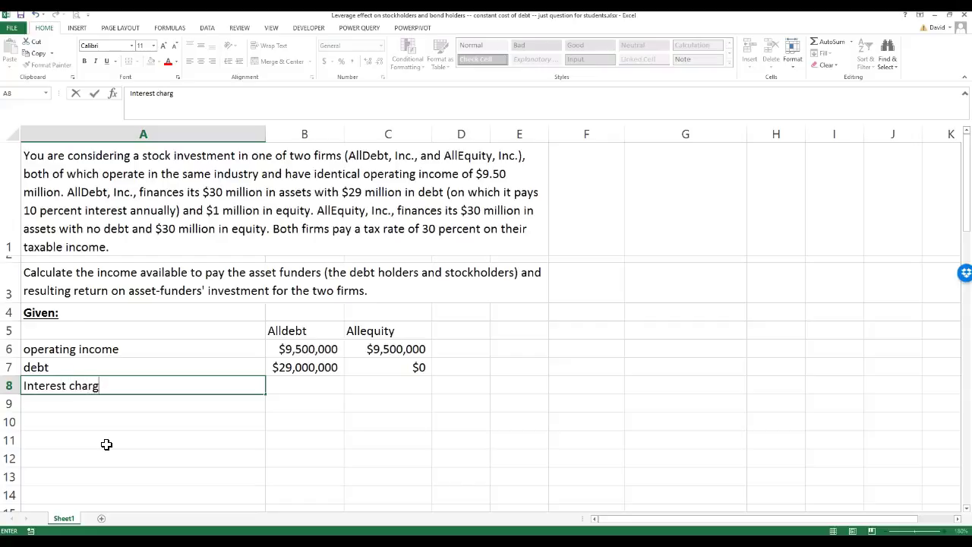
{"action": "type", "text": "e on debt"}
{"action": "key", "text": "Tab"}
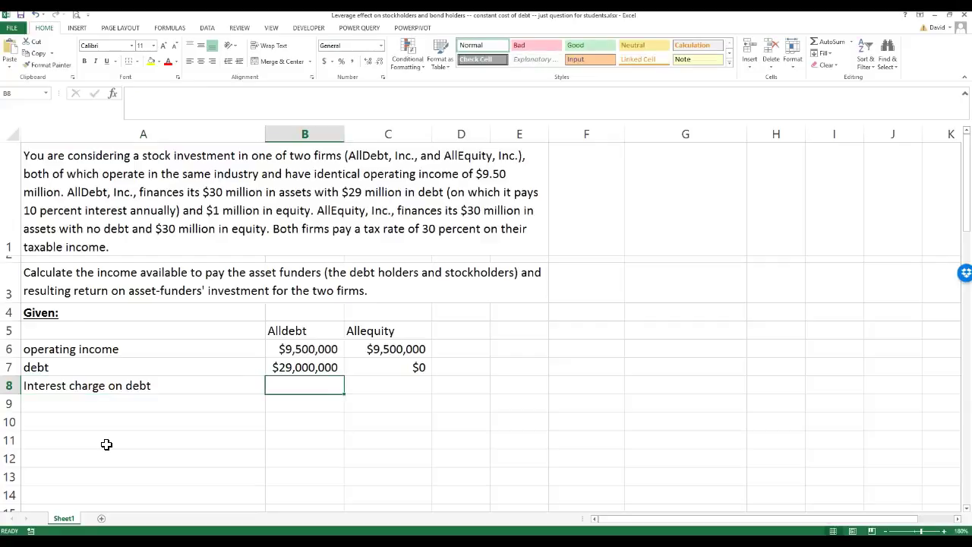
{"action": "type", "text": "10%"}
{"action": "key", "text": "Tab"}
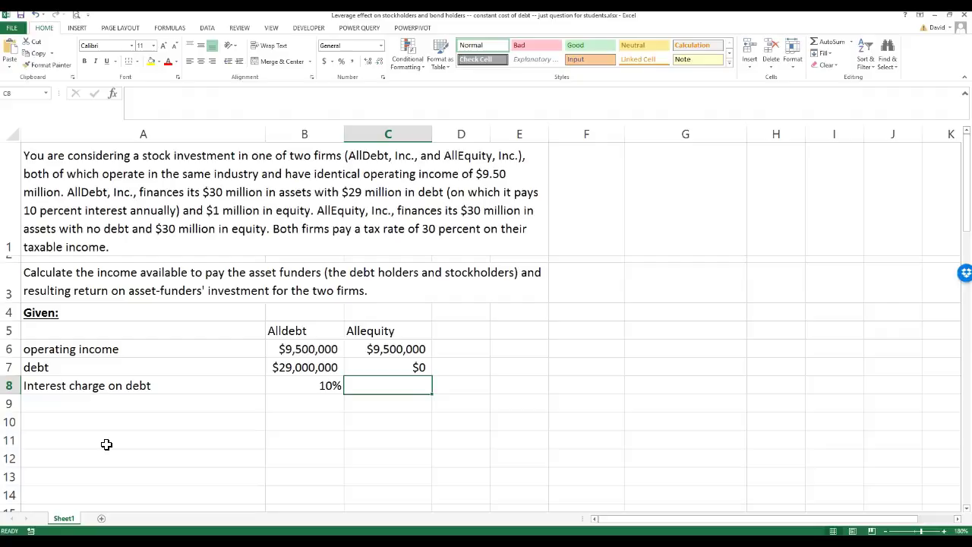
{"action": "type", "text": "10%"}
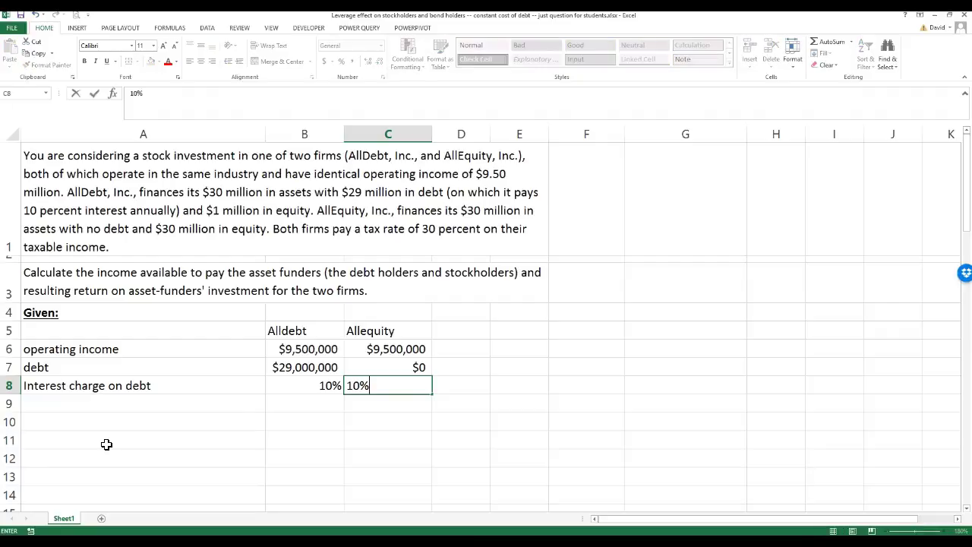
{"action": "key", "text": "Tab"}
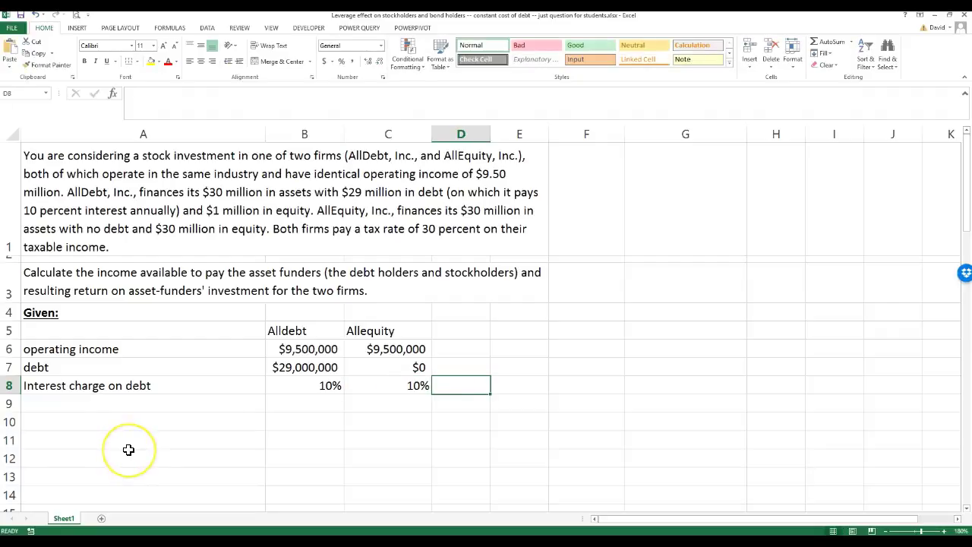
- Add the note "annually" in D8 beside the interest charge percentages
{"action": "type", "text": "annujal"}
{"action": "key", "text": "BackSpace"}
{"action": "key", "text": "BackSpace"}
{"action": "key", "text": "BackSpace"}
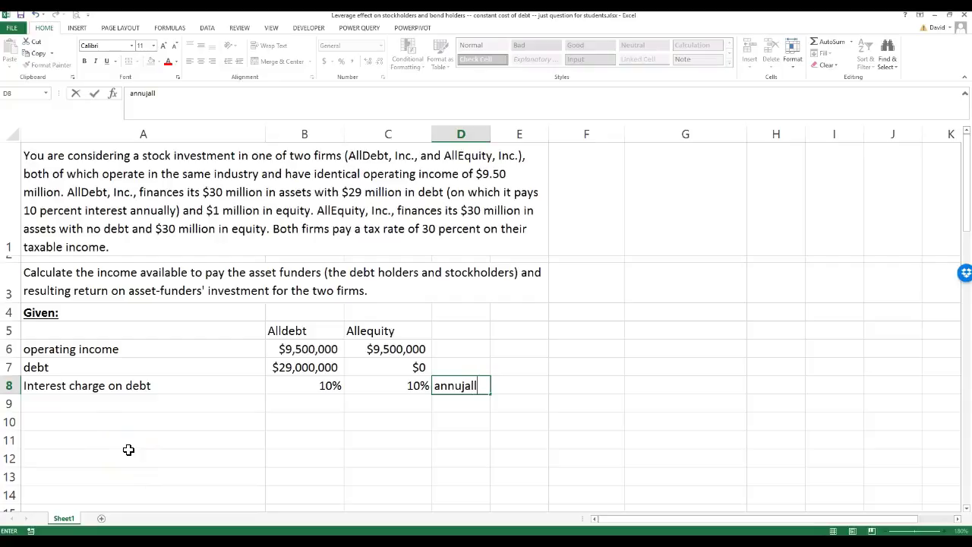
{"action": "type", "text": "ally"}
{"action": "key", "text": "Return"}
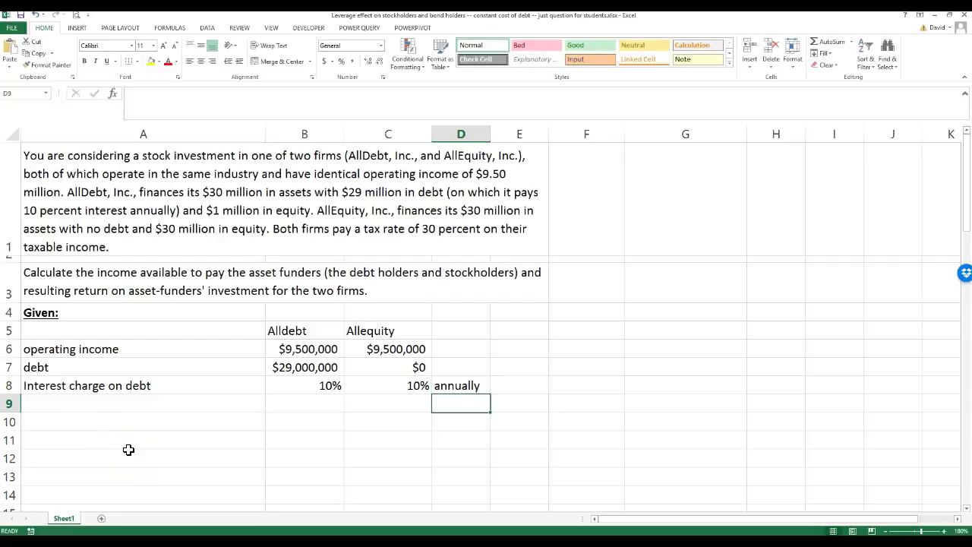
- Add the label "equity" in A9 and enter $30,000,000 for Allequity in C9
{"action": "left_click", "coordinate": [79, 404]}
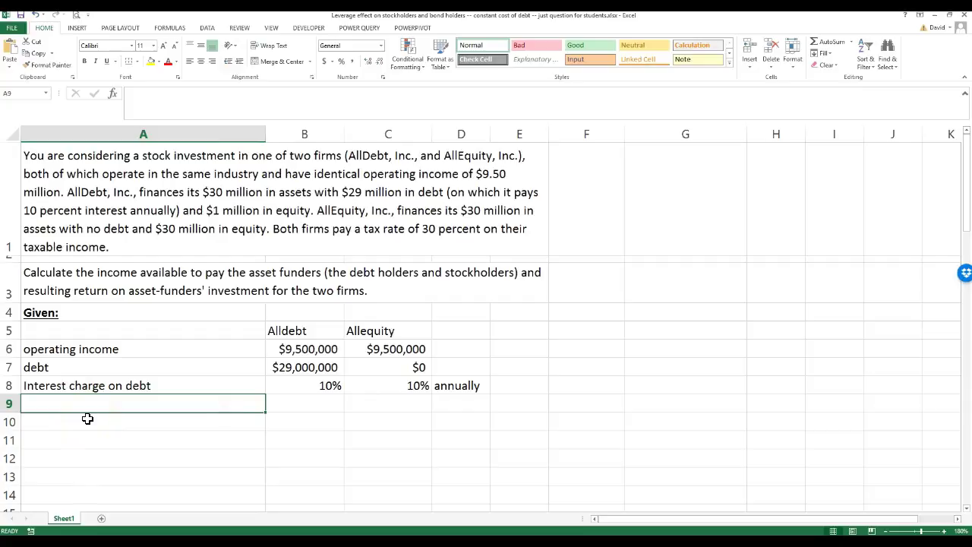
{"action": "type", "text": "equit"}
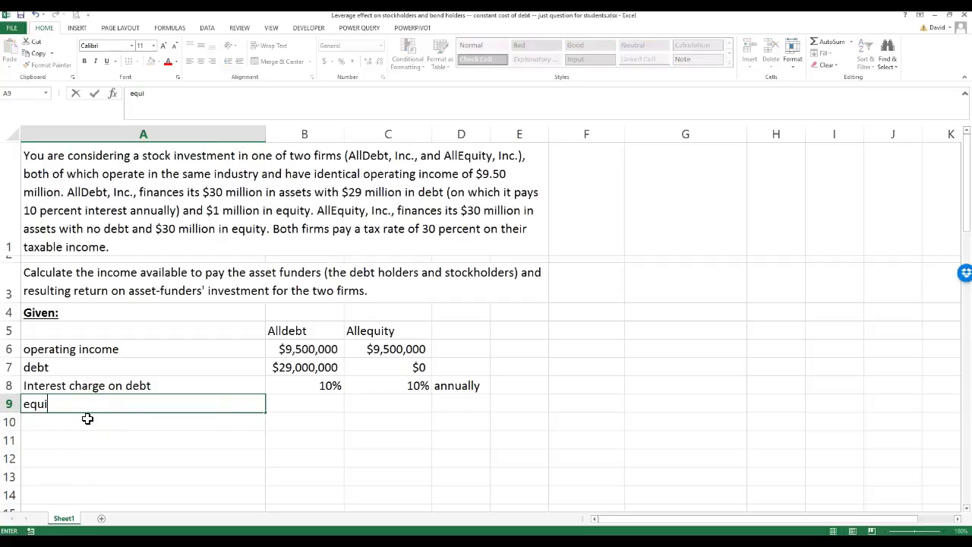
{"action": "key", "text": "Tab"}
{"action": "key", "text": "Tab"}
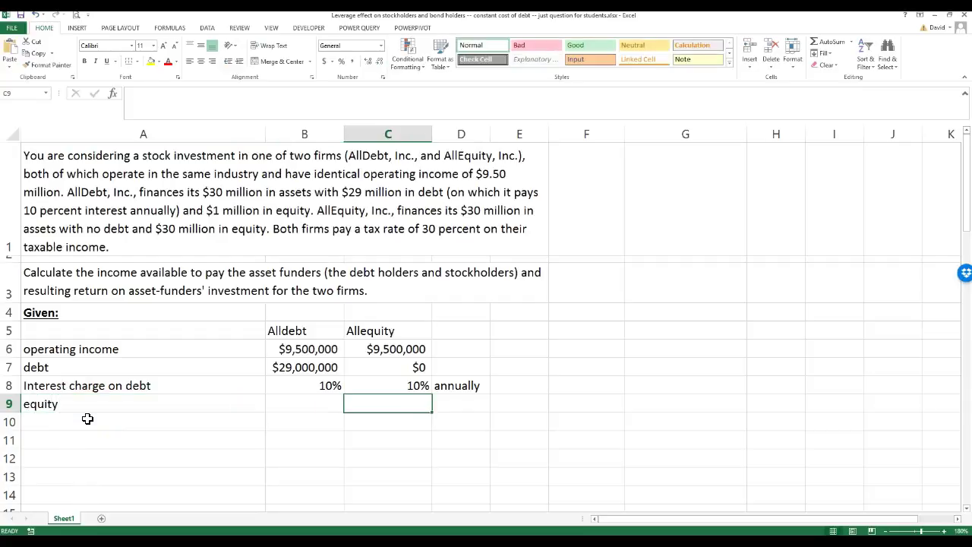
{"action": "type", "text": "$30,000000"}
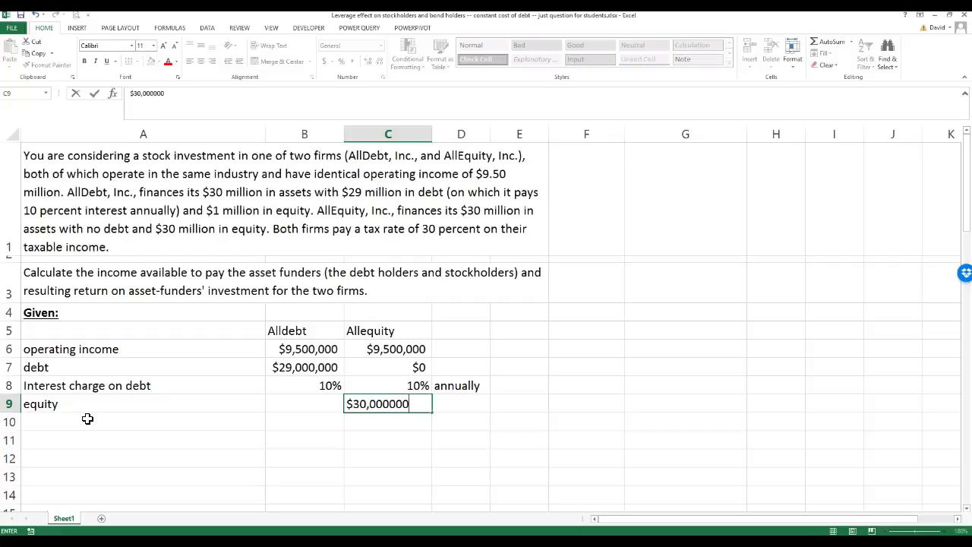
{"action": "key", "text": "Return"}
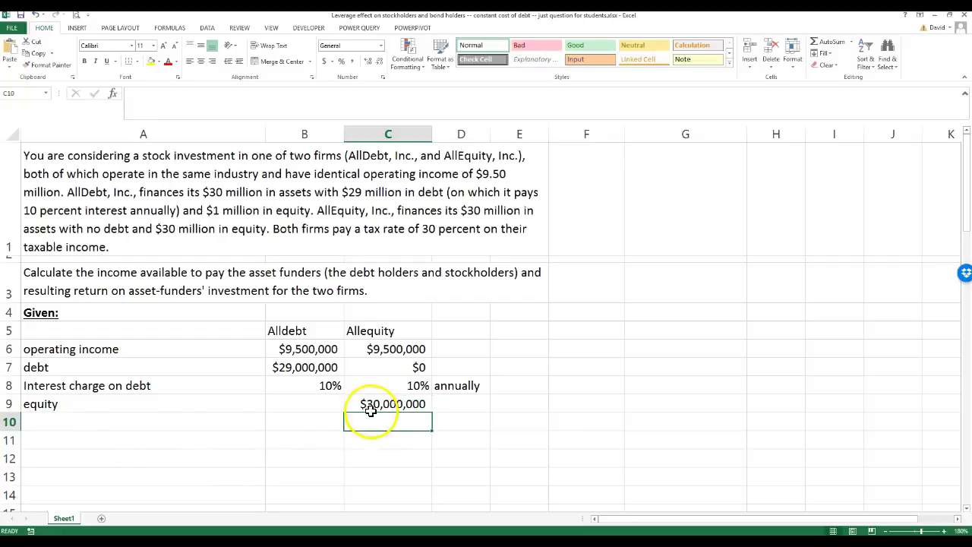
- Calculate Alldebt's equity in B9 with the formula =C9-B7
{"action": "left_click", "coordinate": [370, 407]}
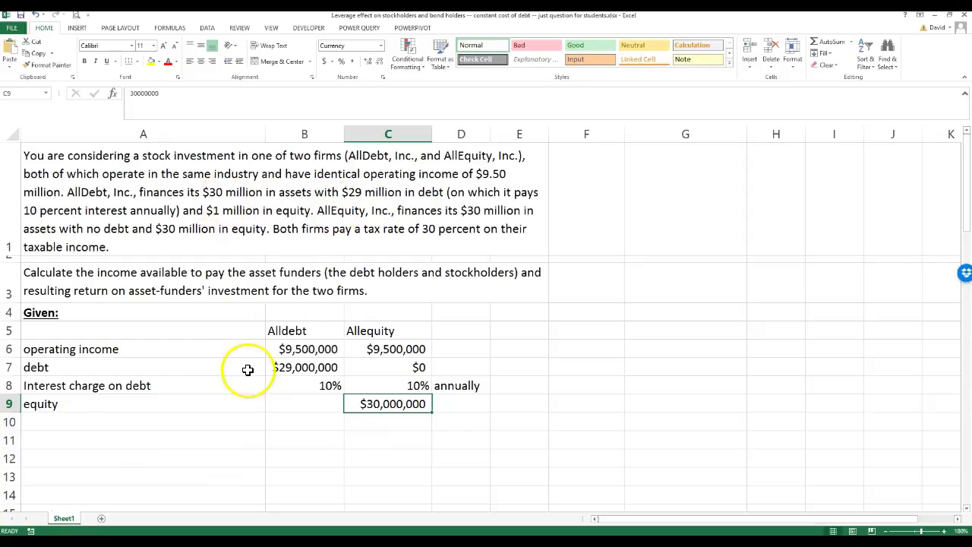
{"action": "left_click", "coordinate": [302, 403]}
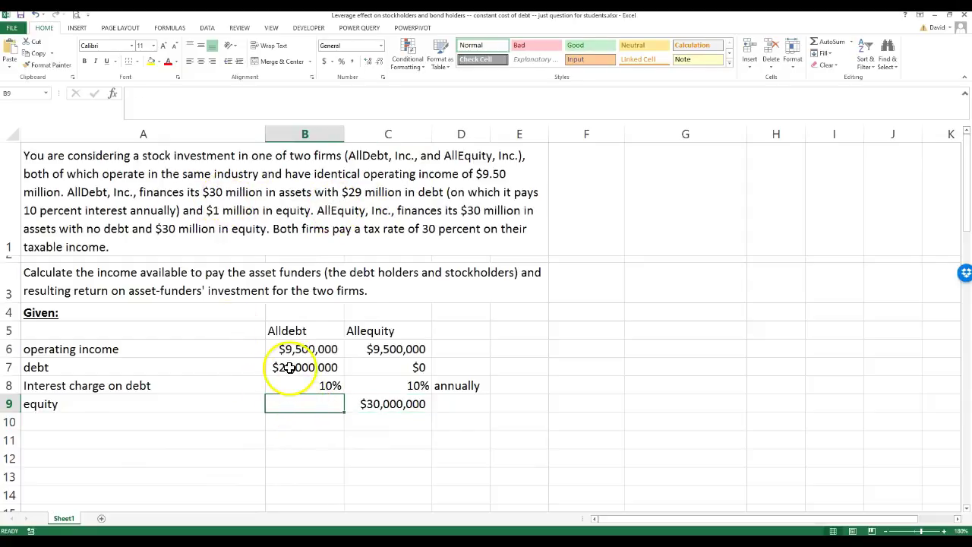
{"action": "left_click", "coordinate": [296, 368]}
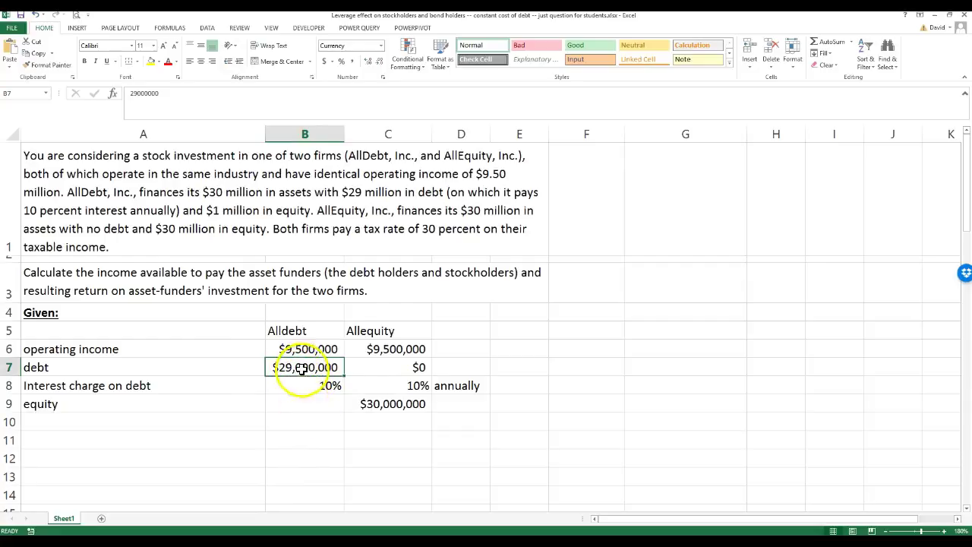
{"action": "left_click", "coordinate": [304, 401]}
{"action": "left_click", "coordinate": [299, 370]}
{"action": "left_click", "coordinate": [301, 401]}
{"action": "left_click", "coordinate": [296, 366]}
{"action": "left_click", "coordinate": [299, 402]}
{"action": "left_click", "coordinate": [297, 366]}
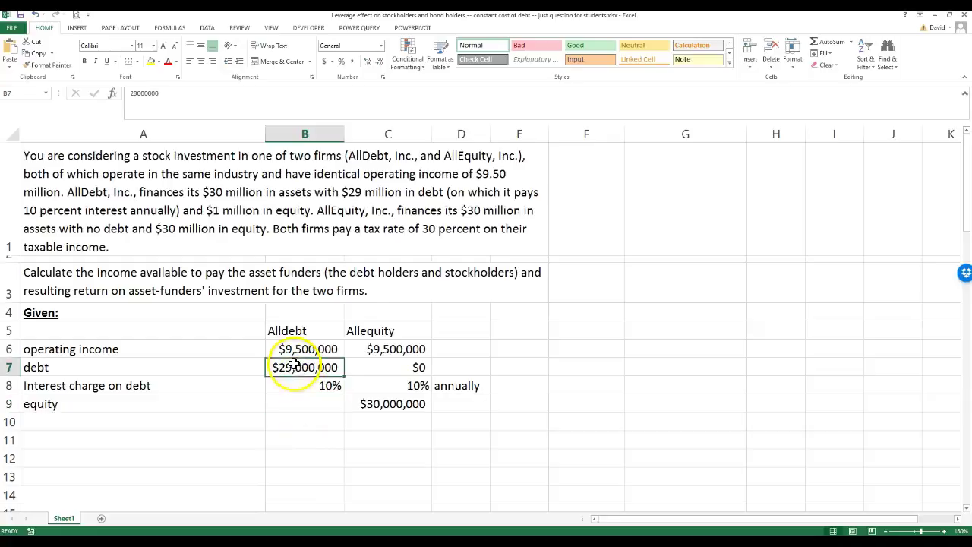
{"action": "left_click", "coordinate": [313, 405]}
{"action": "type", "text": "="}
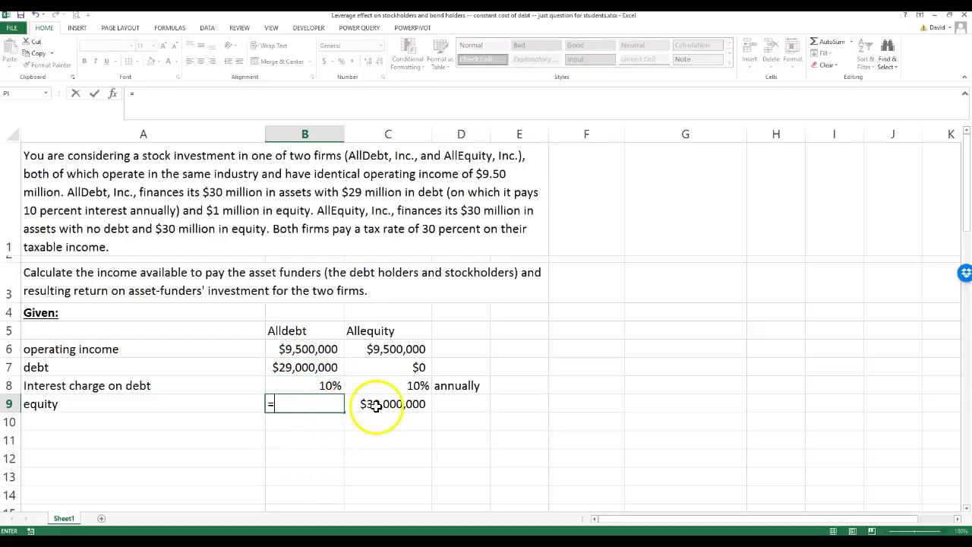
{"action": "left_click", "coordinate": [376, 406]}
{"action": "type", "text": "-"}
{"action": "left_click", "coordinate": [304, 366]}
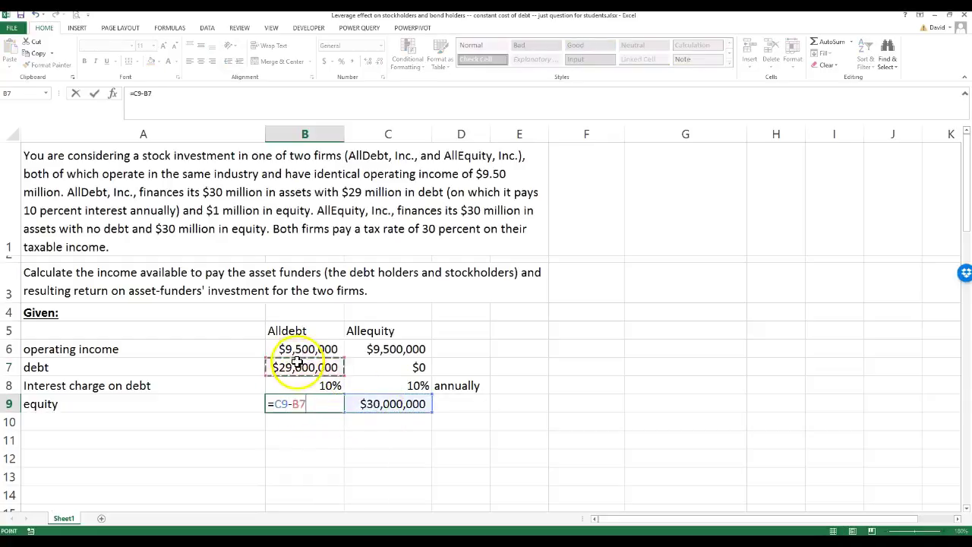
{"action": "key", "text": "Return"}
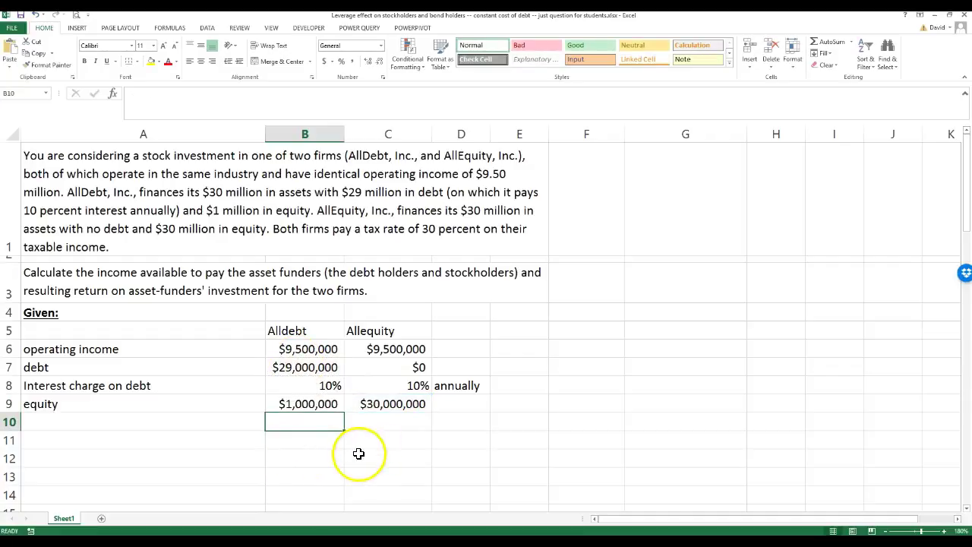
{"action": "left_click", "coordinate": [290, 367]}
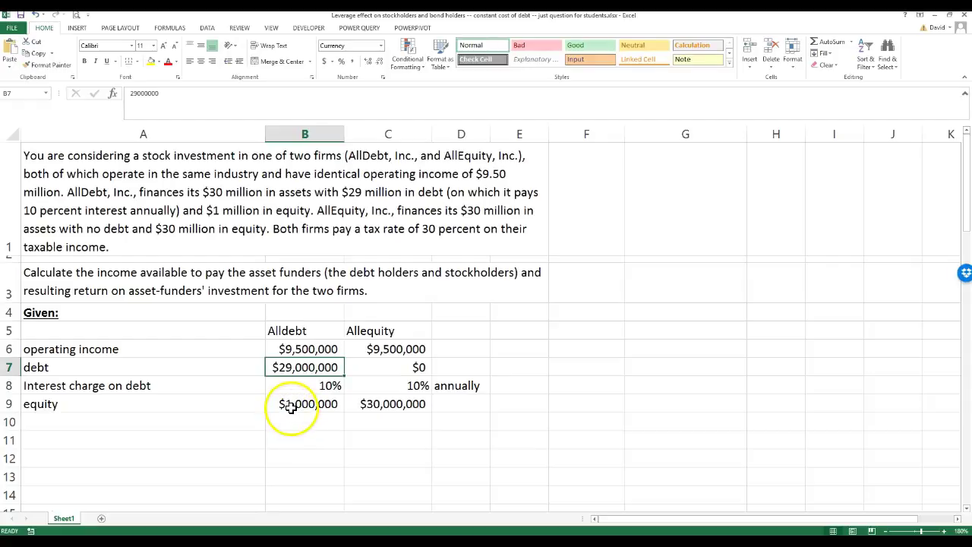
- Add a tax rate row labelled "T" in row 10 with 30% for both firms
{"action": "left_click", "coordinate": [61, 423]}
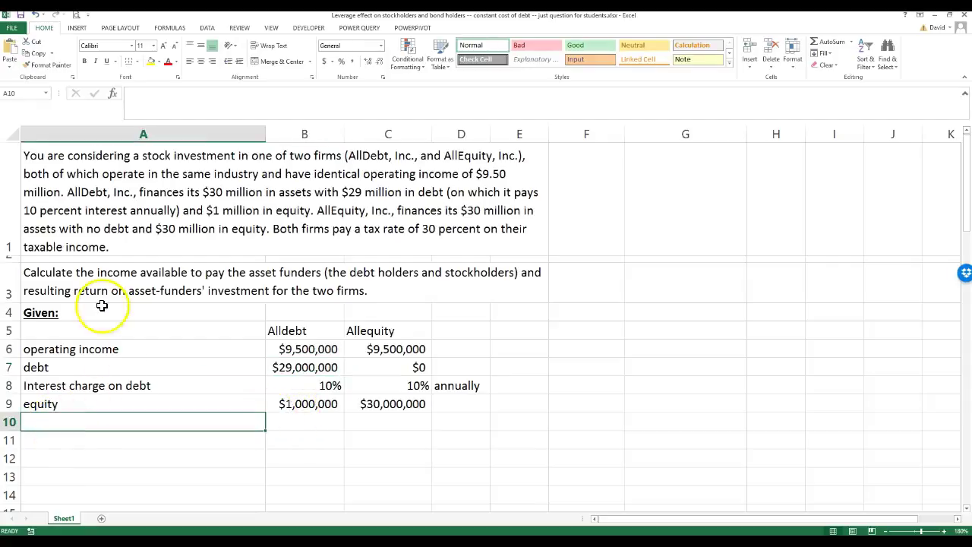
{"action": "type", "text": "T"}
{"action": "key", "text": "Tab"}
{"action": "key", "text": "Tab"}
{"action": "key", "text": "Left"}
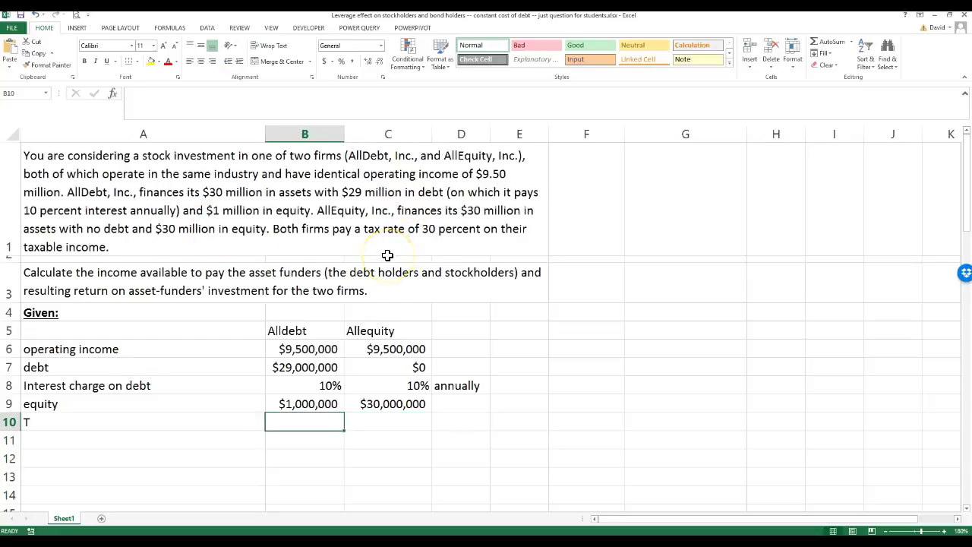
{"action": "type", "text": "30"}
{"action": "key", "text": "Tab"}
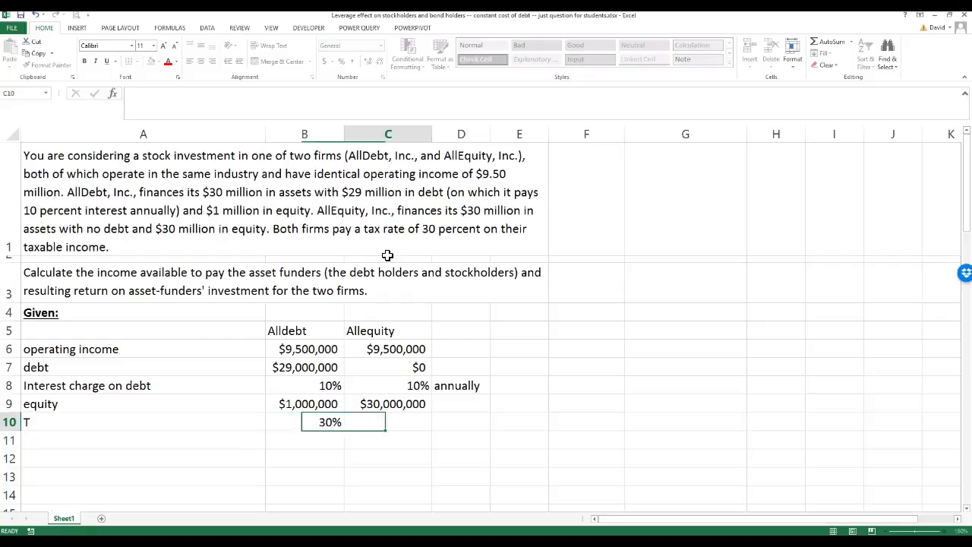
{"action": "left_click", "coordinate": [338, 427]}
{"action": "left_click_drag", "start_coordinate": [342, 434], "coordinate": [398, 436]}
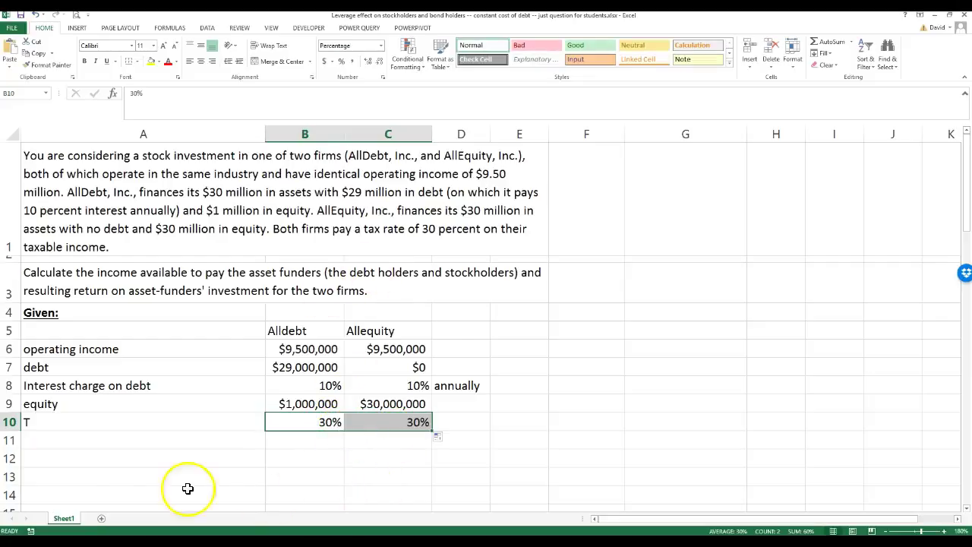
- Enter the heading "Find:" in A11 and the item "a) inc avail to to pay the asset funders (both)" in A12
{"action": "left_click", "coordinate": [88, 442]}
{"action": "type", "text": "Find:"}
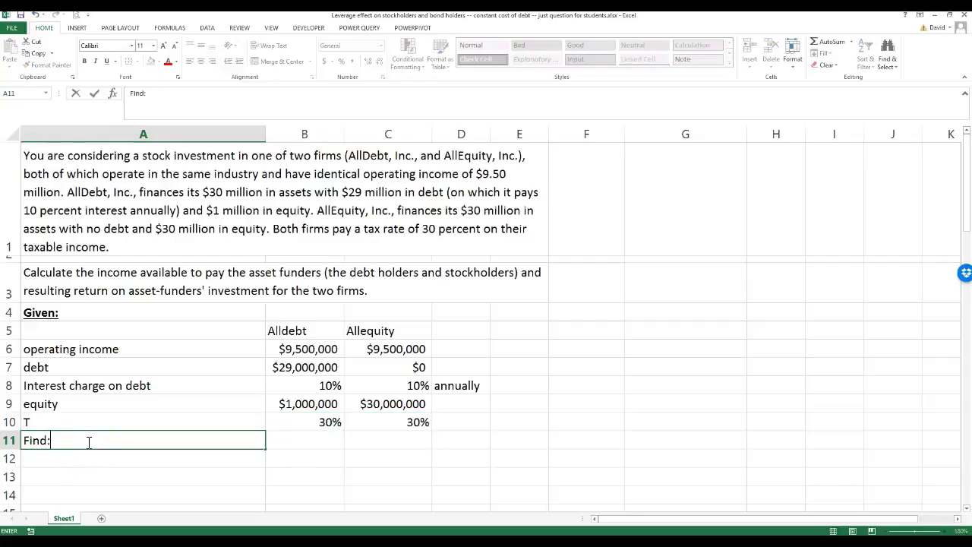
{"action": "key", "text": "Return"}
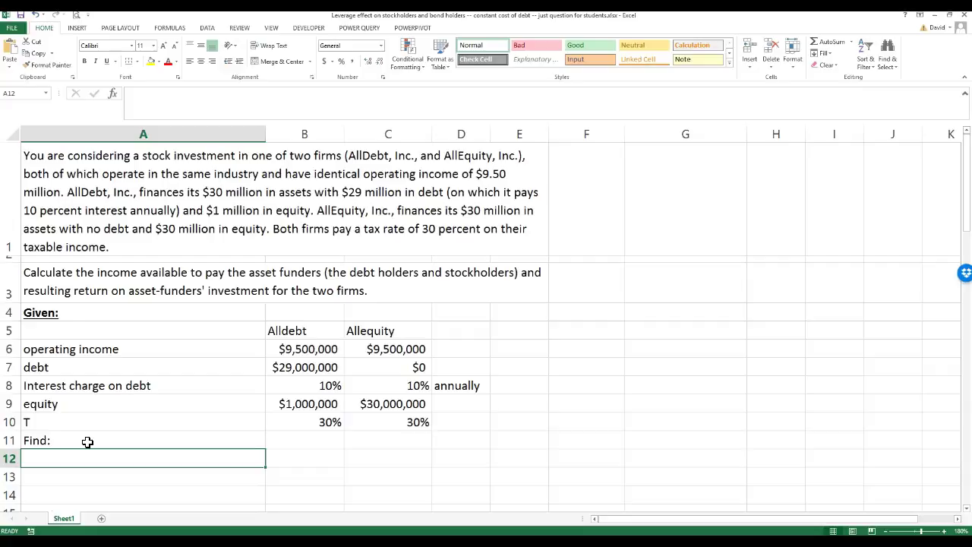
{"action": "type", "text": "a)"}
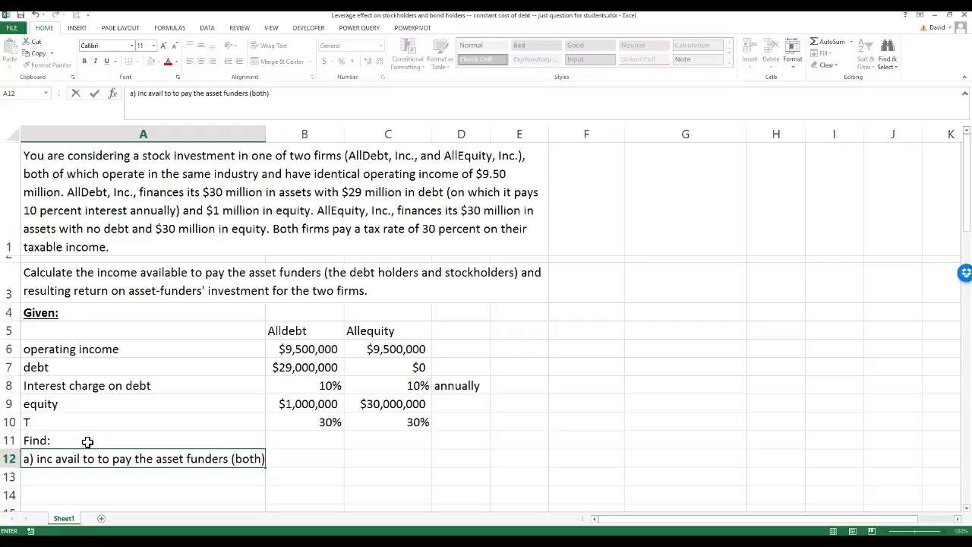
- Enter the second item "b) return on the asset funders inv." in A13
{"action": "left_click", "coordinate": [45, 472]}
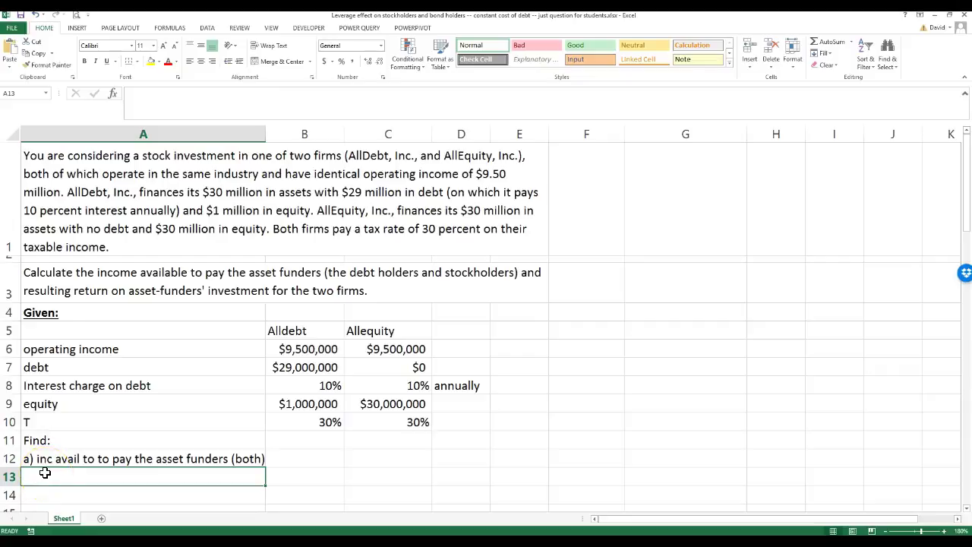
{"action": "type", "text": "b"}
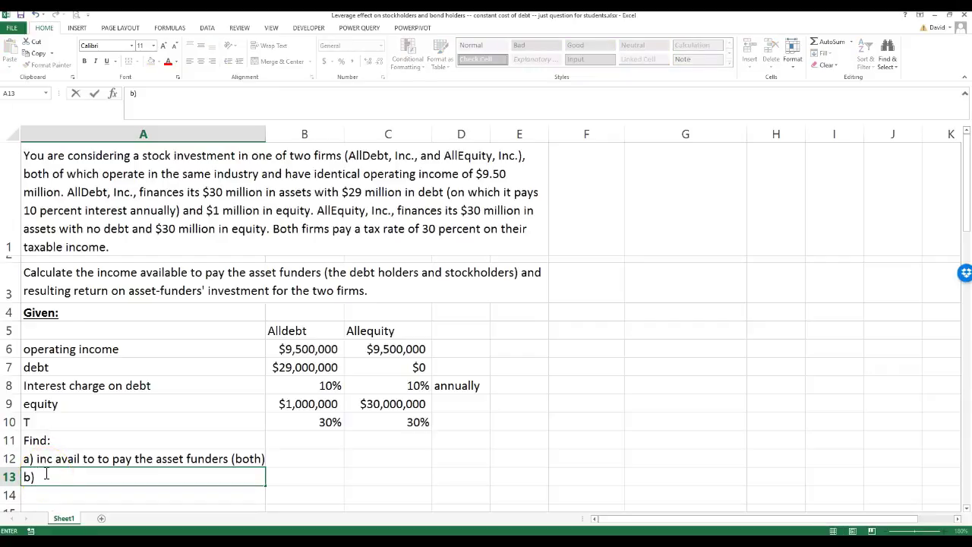
{"action": "type", "text": ") retun"}
{"action": "key", "text": "BackSpace"}
{"action": "type", "text": "rmn"}
{"action": "type", "text": "the asset funders i"}
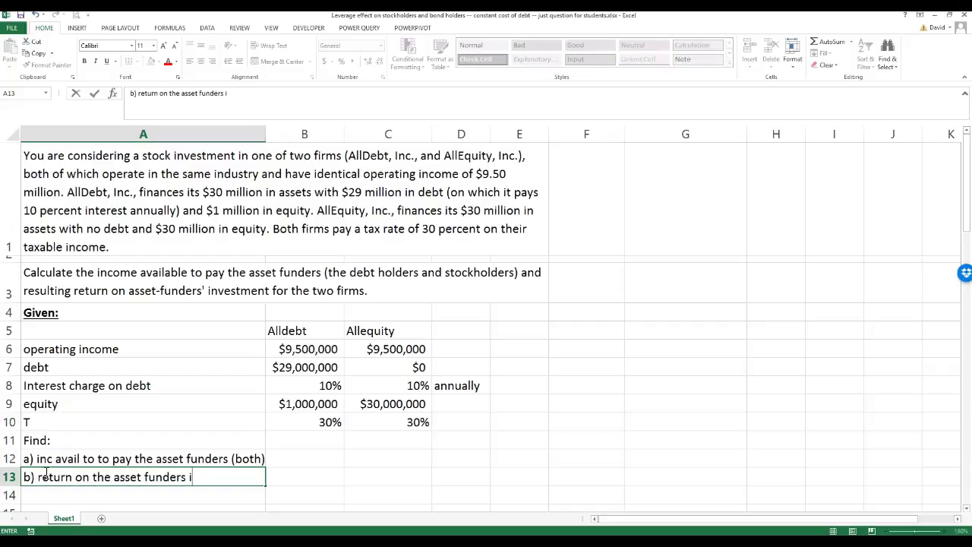
{"action": "type", "text": "nv."}
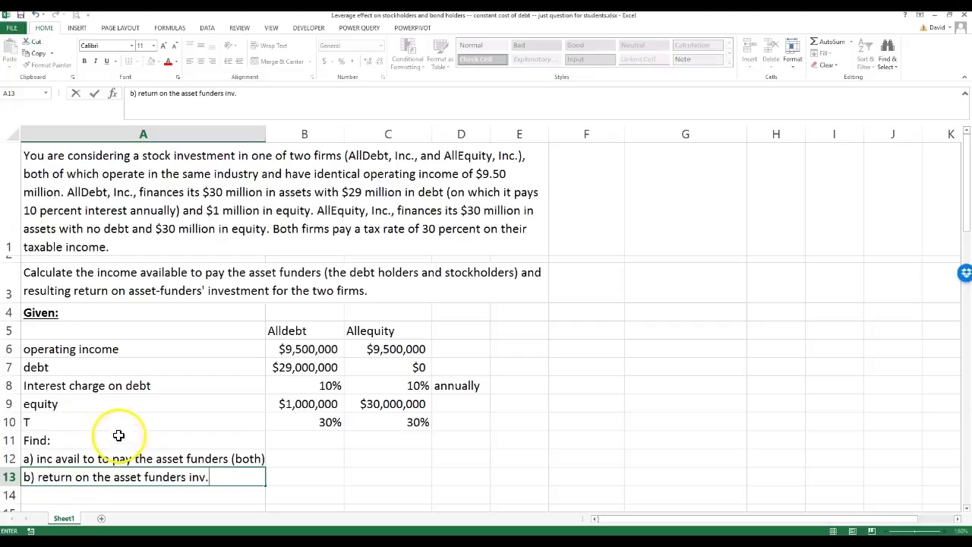
- Mark the unknowns for both firms with "?" in B12:C13
{"action": "left_click", "coordinate": [306, 463]}
{"action": "type", "text": "?"}
{"action": "key", "text": "Right"}
{"action": "type", "text": "?"}
{"action": "key", "text": "Return"}
{"action": "key", "text": "Left"}
{"action": "type", "text": "?"}
{"action": "key", "text": "Right"}
{"action": "type", "text": "?"}
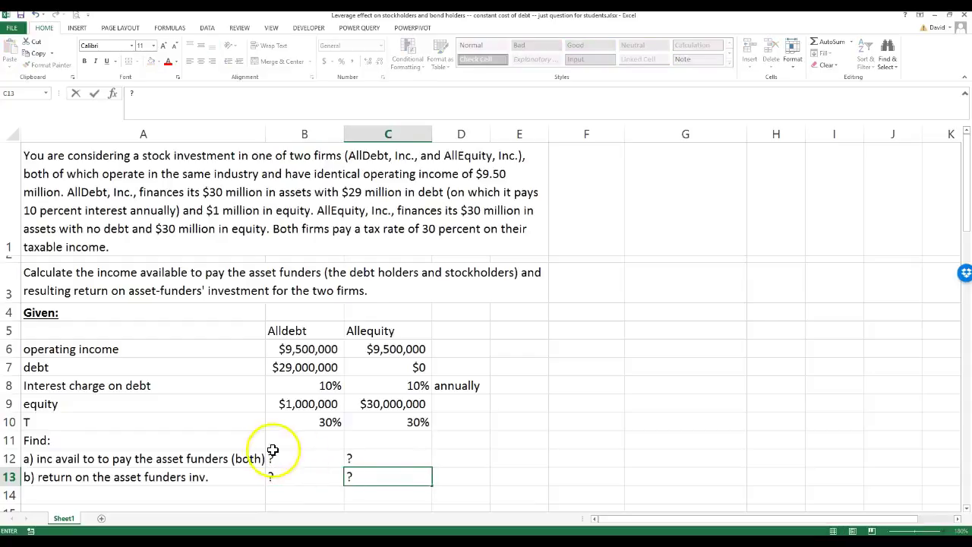
- Copy the formatting of the "Given:" heading to the "Find:" heading in A11
{"action": "left_click", "coordinate": [54, 442]}
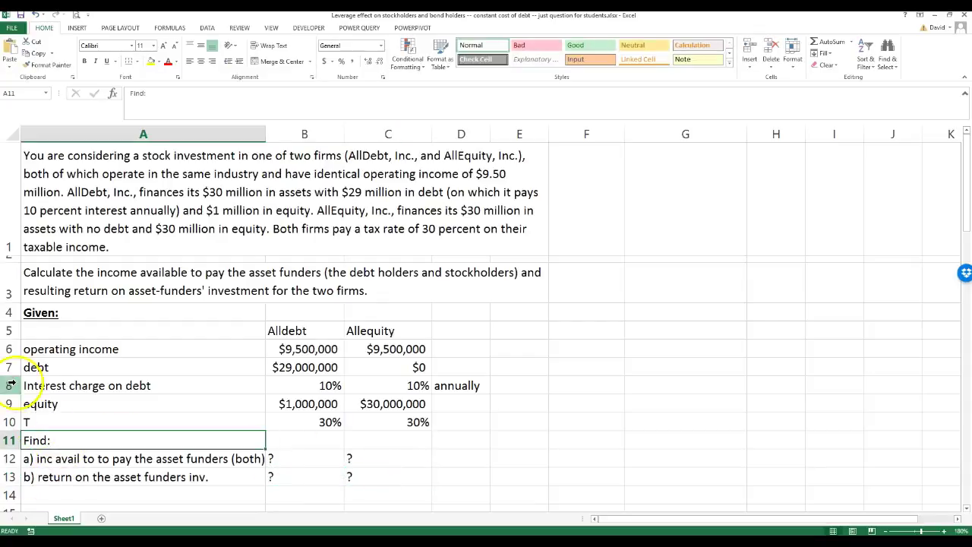
{"action": "left_click", "coordinate": [38, 312]}
{"action": "left_click", "coordinate": [47, 65]}
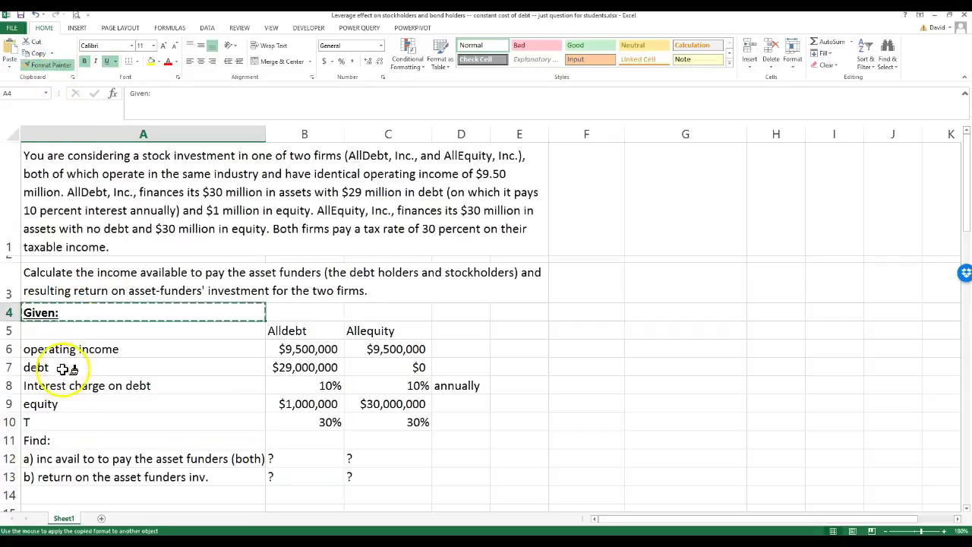
{"action": "left_click", "coordinate": [47, 441]}
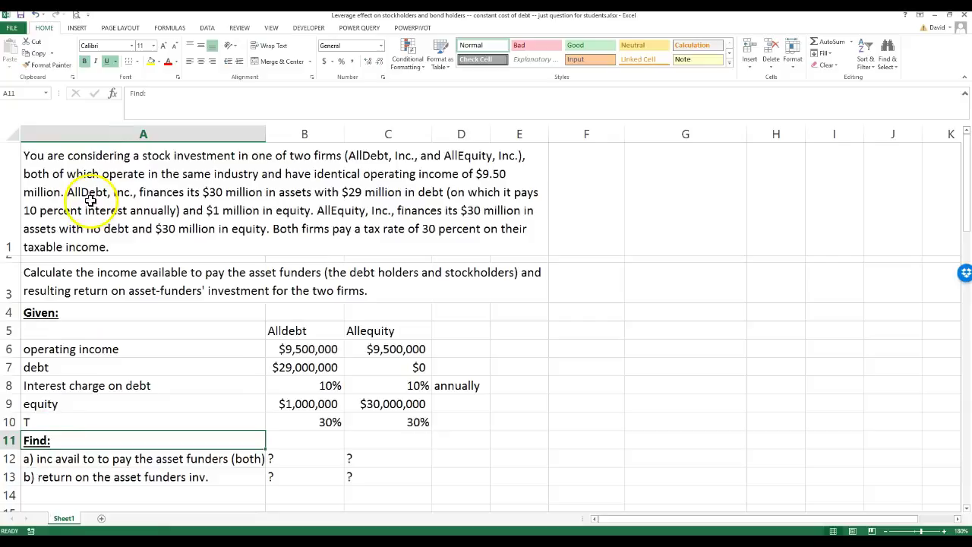
- Copy the "Find:" heading's formatting to A14 and enter the heading "Solution:" there
{"action": "left_click", "coordinate": [47, 65]}
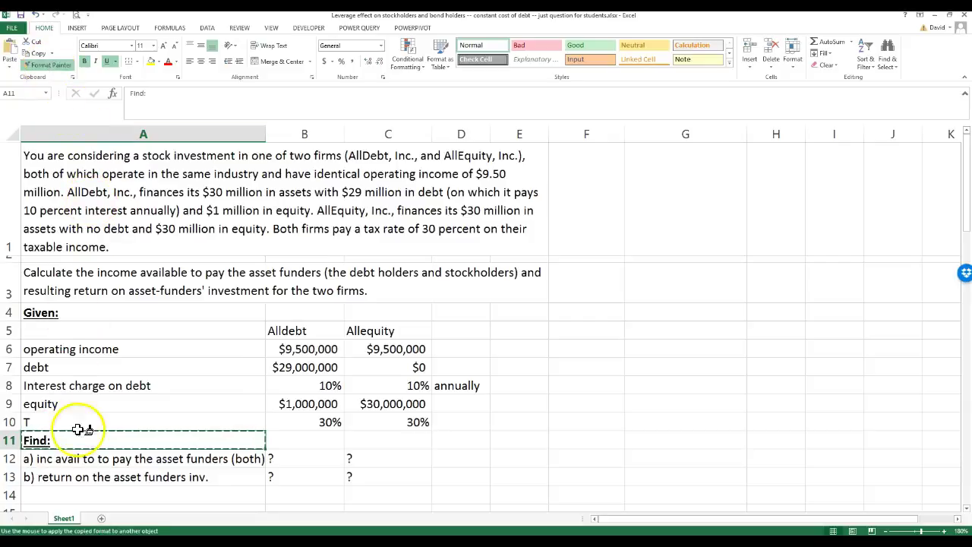
{"action": "left_click", "coordinate": [76, 495]}
{"action": "scroll", "coordinate": [78, 470], "scroll_direction": "down", "scroll_amount": 1}
{"action": "type", "text": "So"}
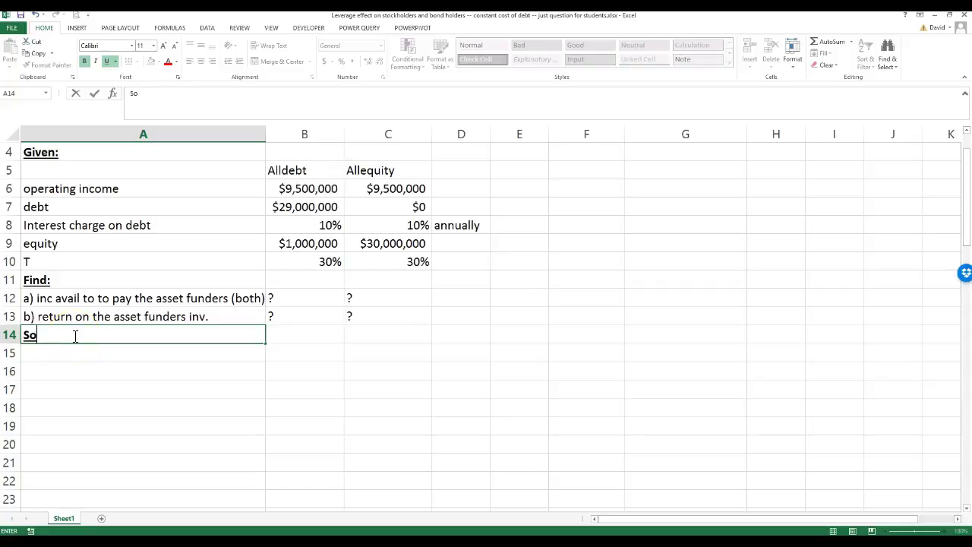
{"action": "type", "text": ",ution:"}
{"action": "key", "text": "Return"}
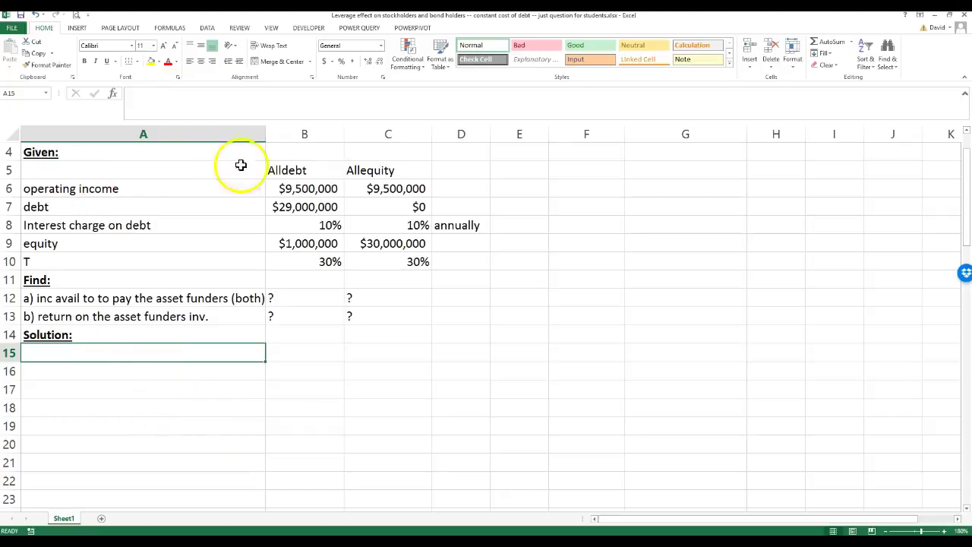
- Link the firm names into the solution header row with =B5 in B14, and fill the formula across to C14
{"action": "left_click", "coordinate": [287, 349]}
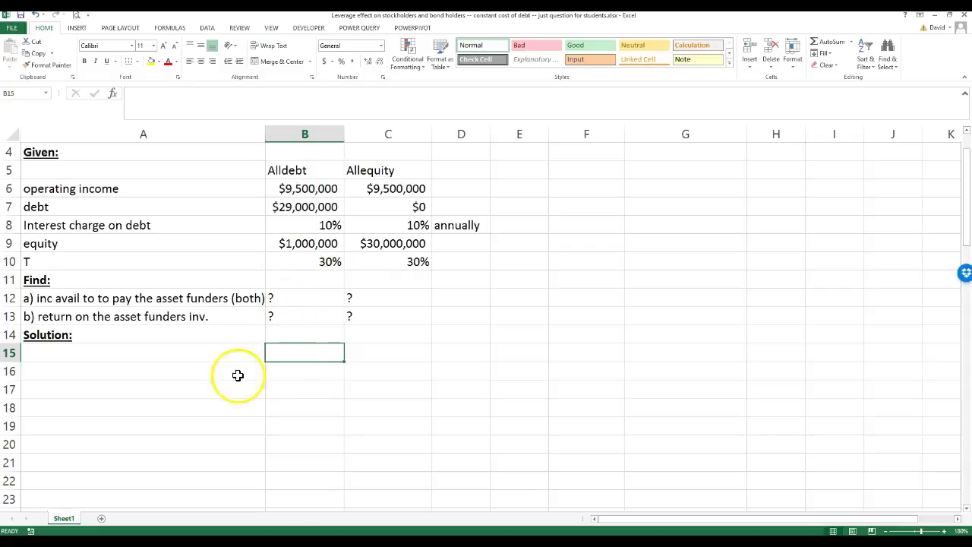
{"action": "left_click", "coordinate": [301, 190]}
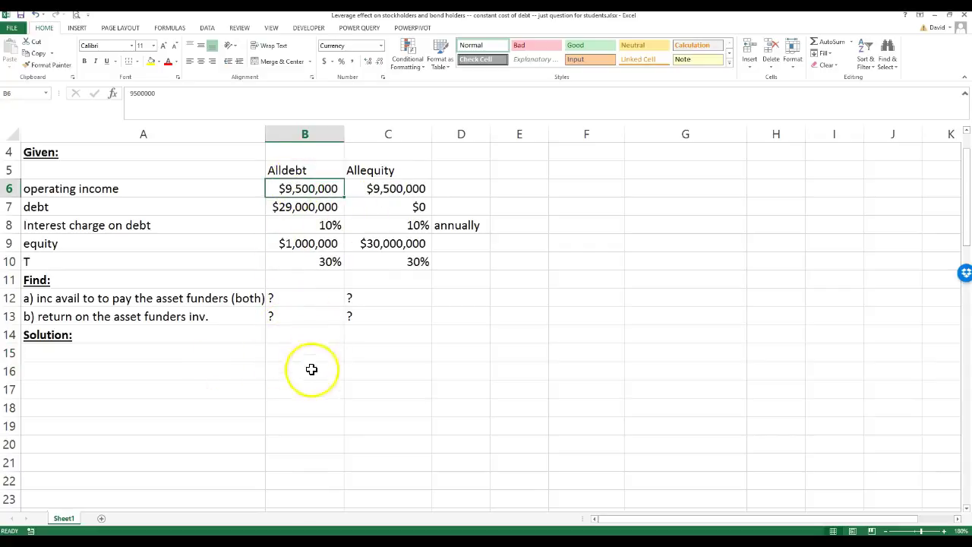
{"action": "left_click", "coordinate": [306, 333]}
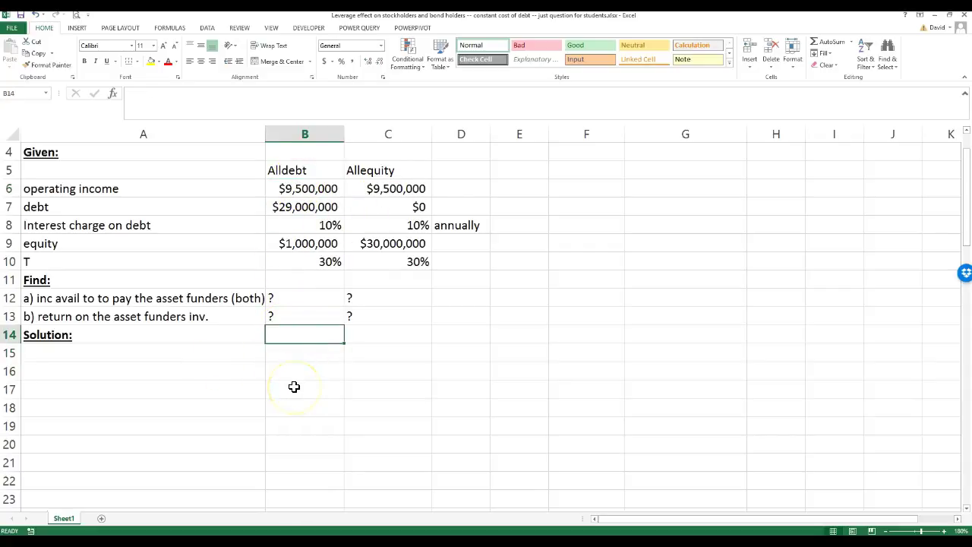
{"action": "type", "text": "="}
{"action": "left_click", "coordinate": [290, 171]}
{"action": "key", "text": "Return"}
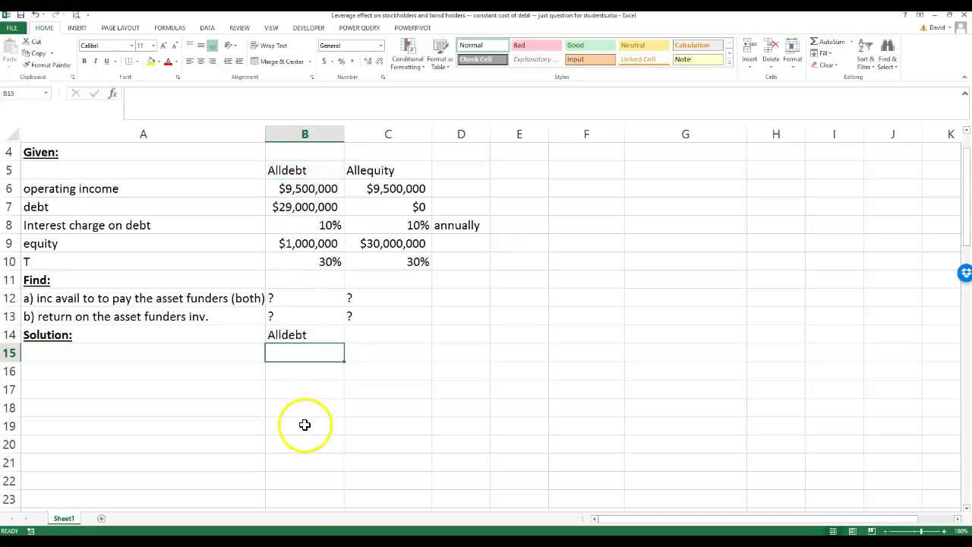
{"action": "left_click", "coordinate": [302, 331]}
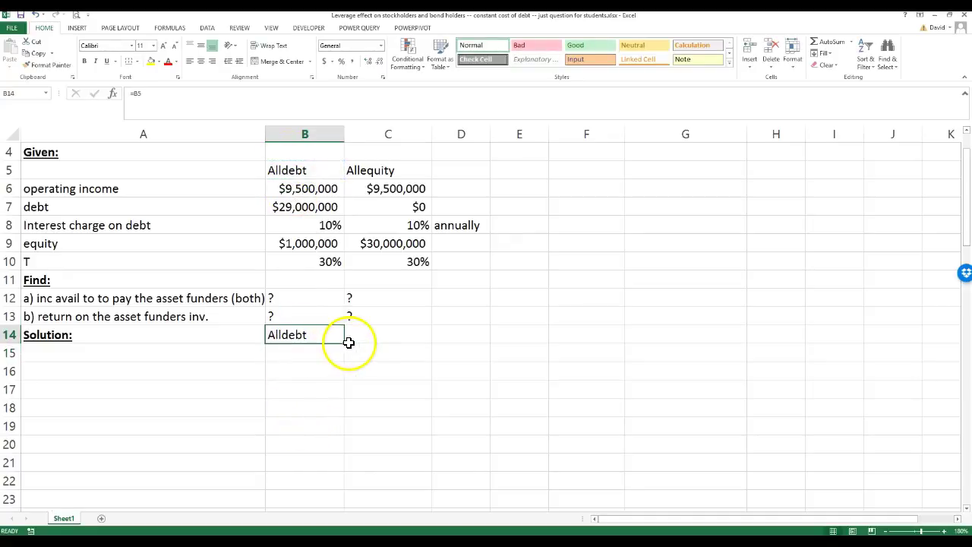
{"action": "left_click_drag", "start_coordinate": [346, 342], "coordinate": [419, 358]}
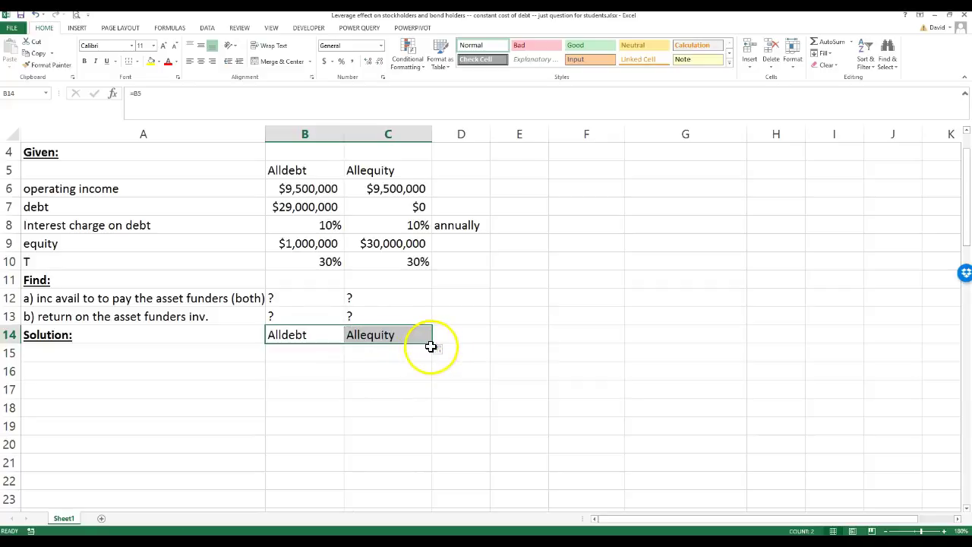
- Fill the B14:C14 references down to row 15 and copy the currency format of B6 to B15:C15
{"action": "left_click_drag", "start_coordinate": [431, 346], "coordinate": [432, 356]}
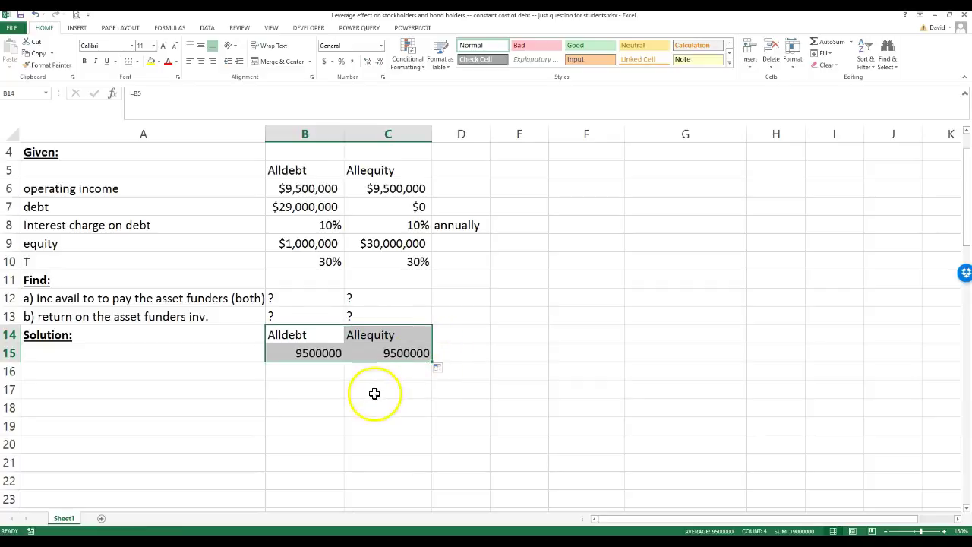
{"action": "left_click", "coordinate": [304, 190]}
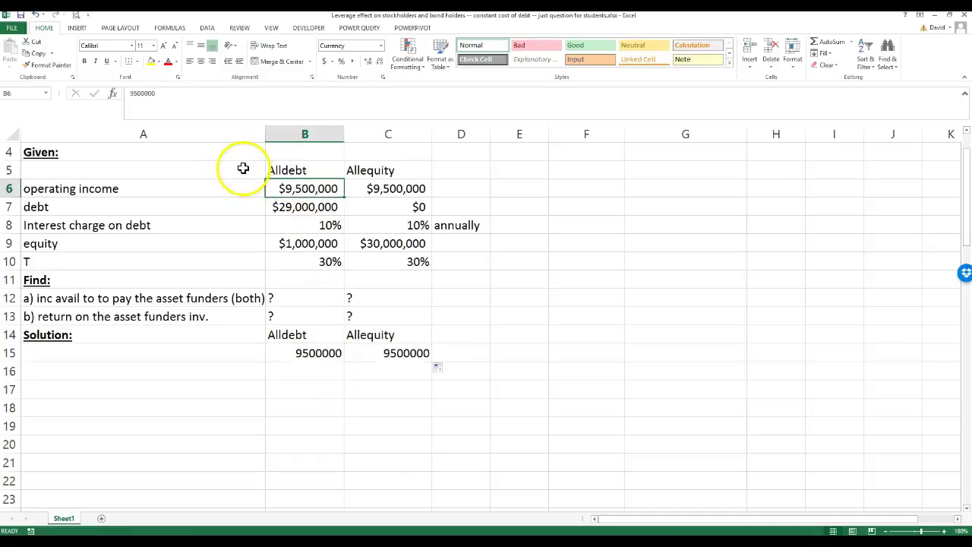
{"action": "left_click", "coordinate": [47, 65]}
{"action": "left_click_drag", "start_coordinate": [307, 354], "coordinate": [395, 353]}
{"action": "left_click", "coordinate": [304, 357]}
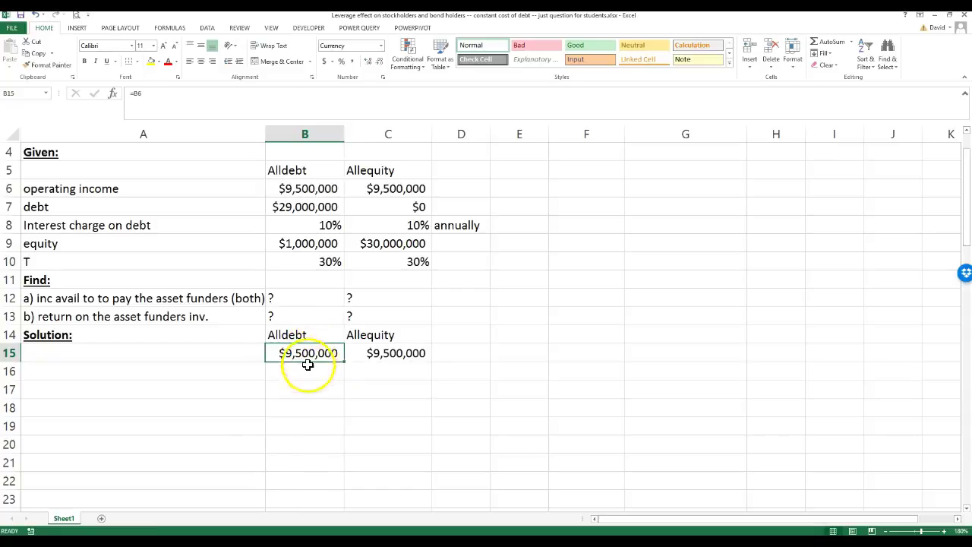
- Fill the B15 reference across into A15 to bring in the label from A6, and check the resulting formula
{"action": "left_click_drag", "start_coordinate": [345, 363], "coordinate": [325, 361]}
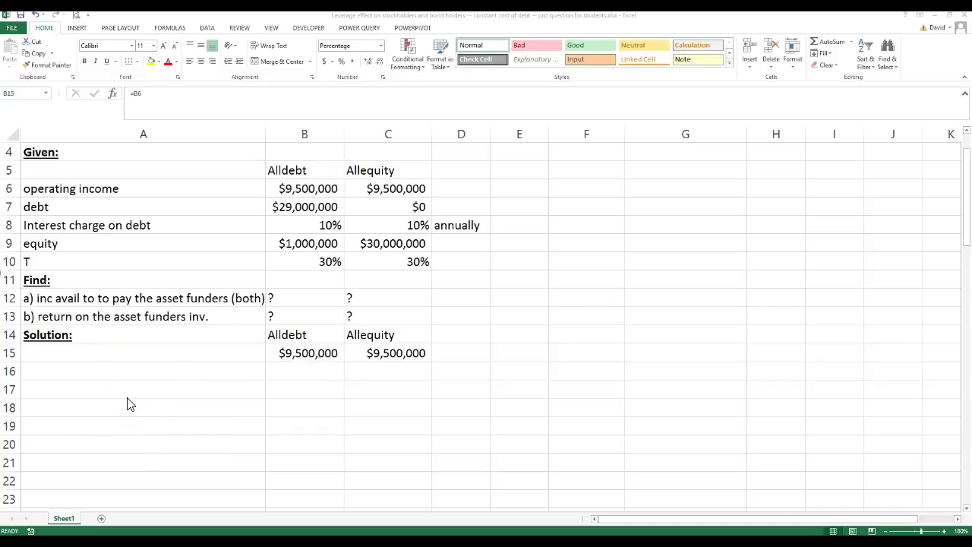
{"action": "left_click", "coordinate": [226, 350]}
{"action": "left_click", "coordinate": [309, 357]}
{"action": "left_click_drag", "start_coordinate": [342, 363], "coordinate": [125, 358]}
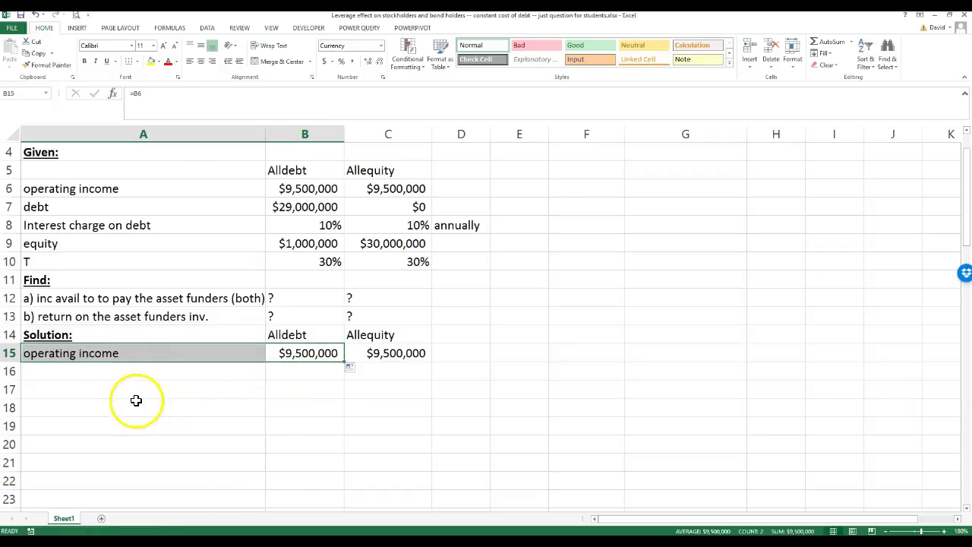
{"action": "left_click", "coordinate": [135, 400]}
{"action": "left_click", "coordinate": [67, 190]}
{"action": "left_click", "coordinate": [118, 348]}
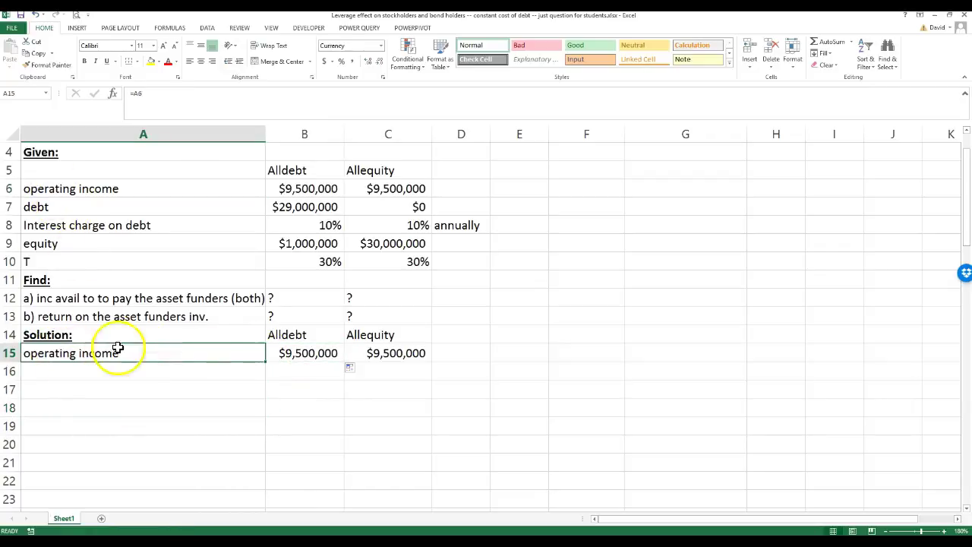
{"action": "double_click", "coordinate": [98, 353]}
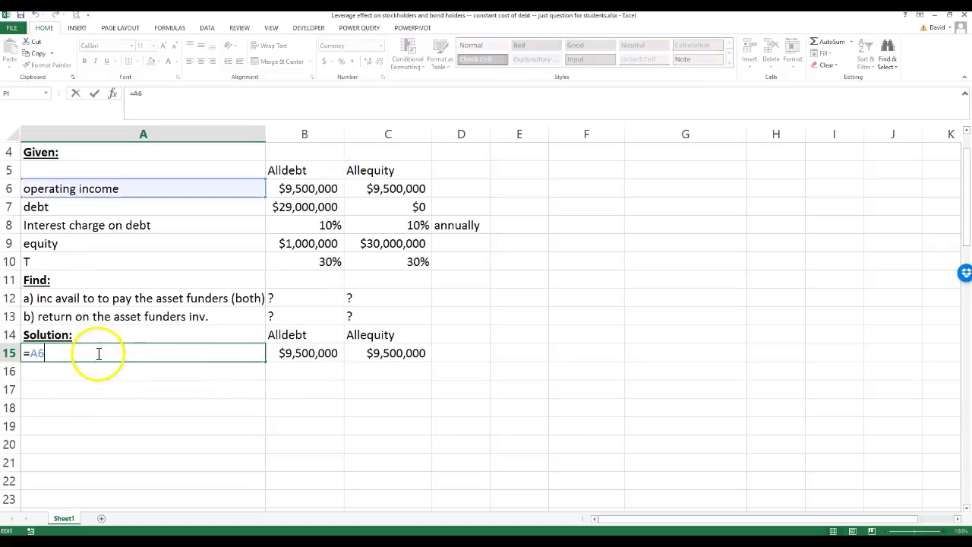
{"action": "key", "text": "Escape"}
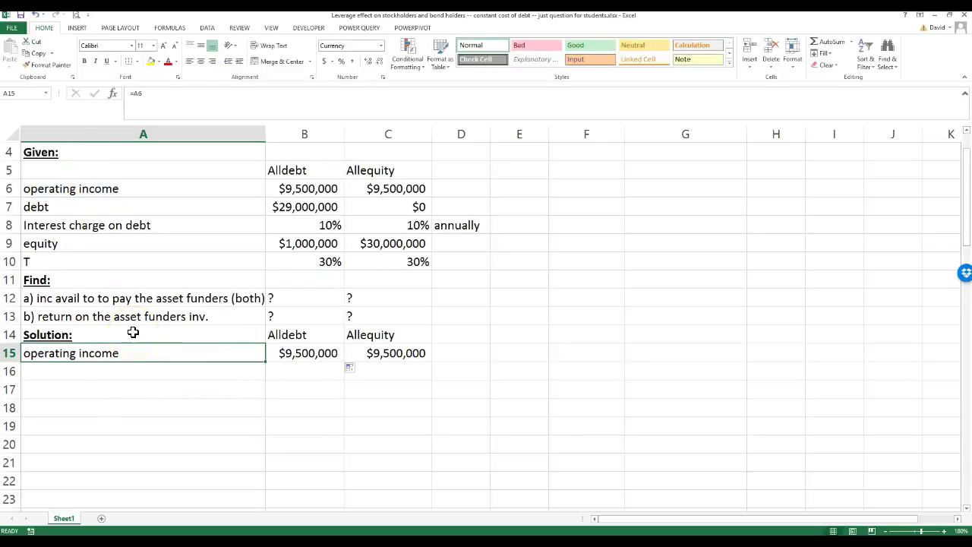
{"action": "key", "text": "alt+Tab"}
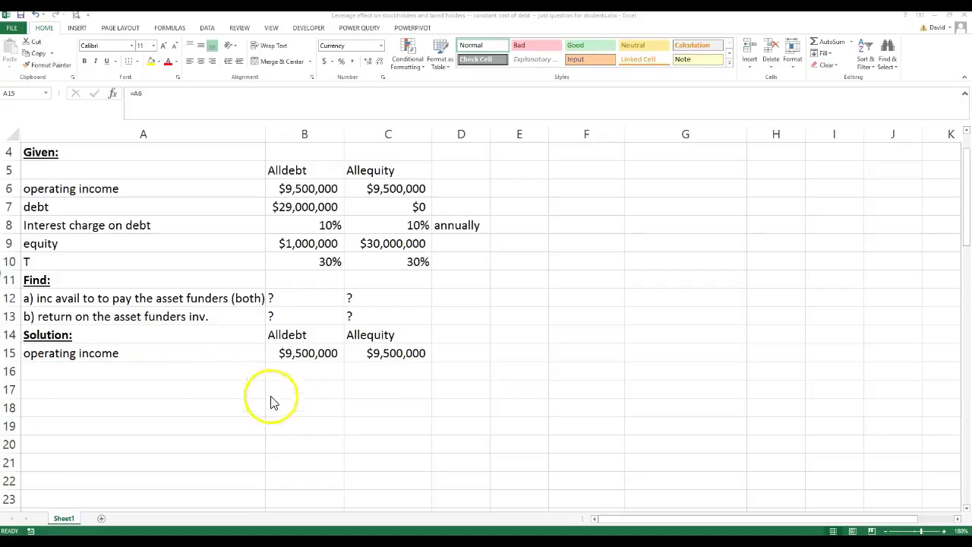
- Enter the row label "debt" in A16, below operating income
{"action": "left_click", "coordinate": [82, 369]}
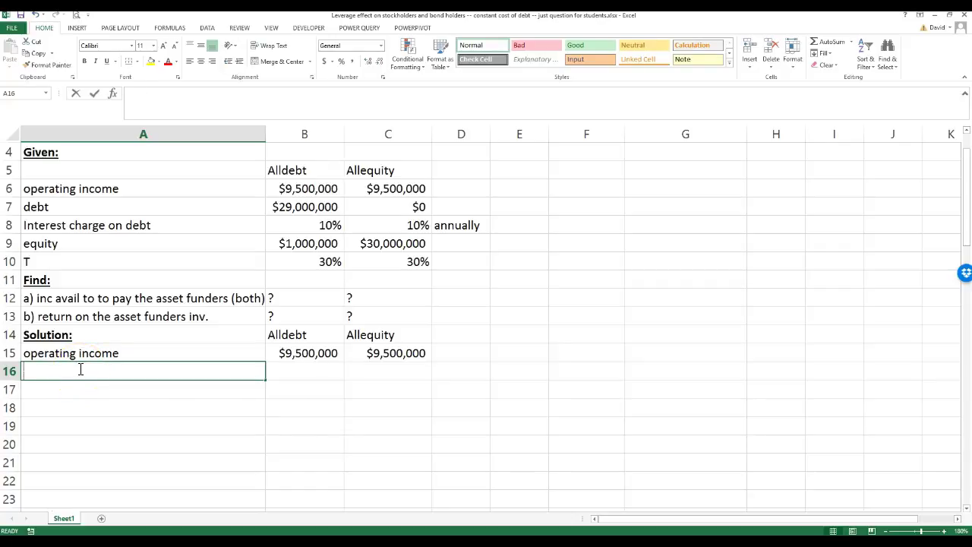
{"action": "type", "text": "debt"}
{"action": "key", "text": "Return"}
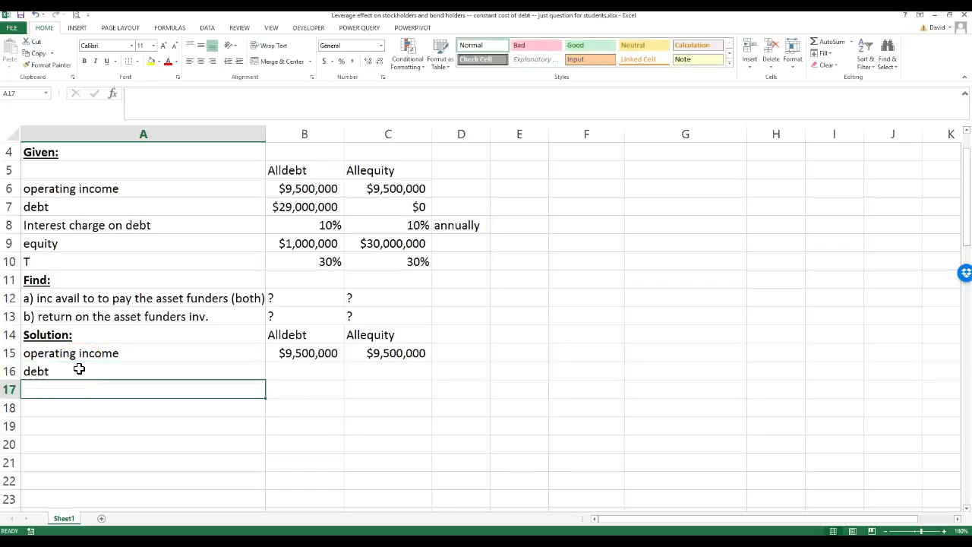
{"action": "left_click", "coordinate": [79, 369]}
{"action": "key", "text": "Right"}
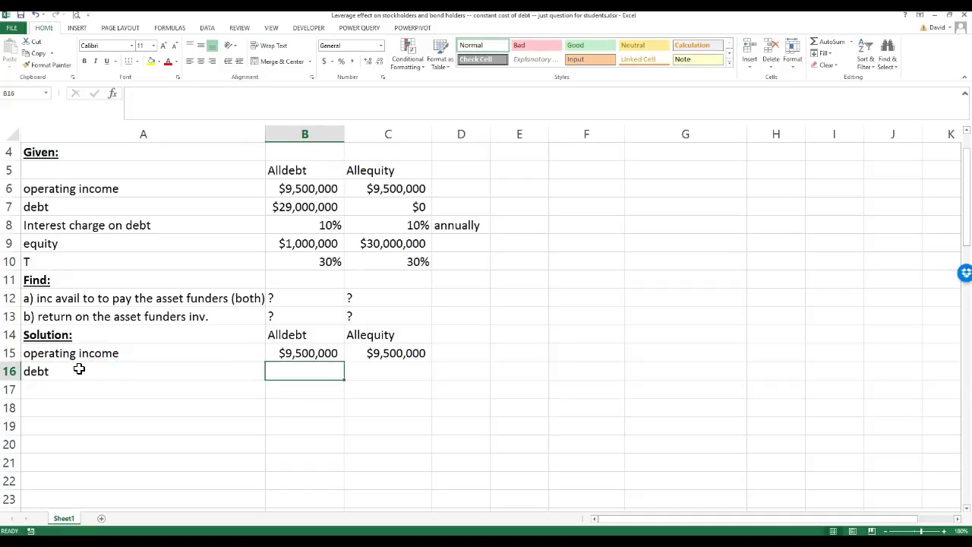
- Extend the label in A16 to read "interest on debt"
{"action": "left_click", "coordinate": [79, 369]}
{"action": "double_click", "coordinate": [32, 371]}
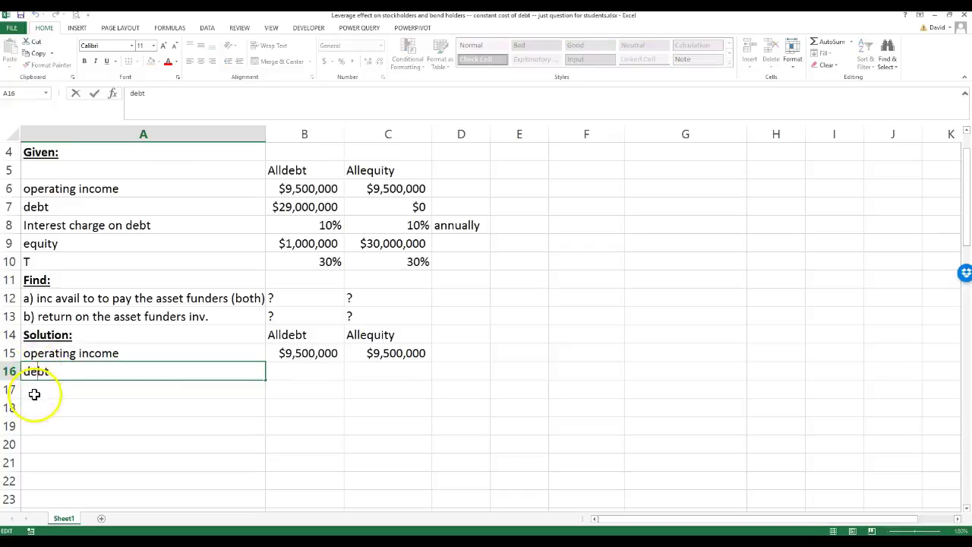
{"action": "type", "text": "inters"}
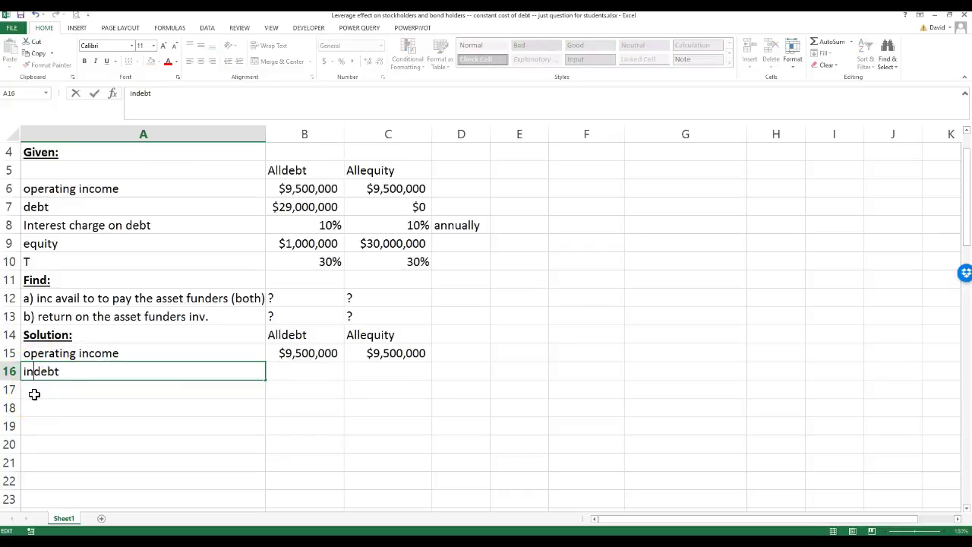
{"action": "key", "text": "BackSpace"}
{"action": "type", "text": "est on"}
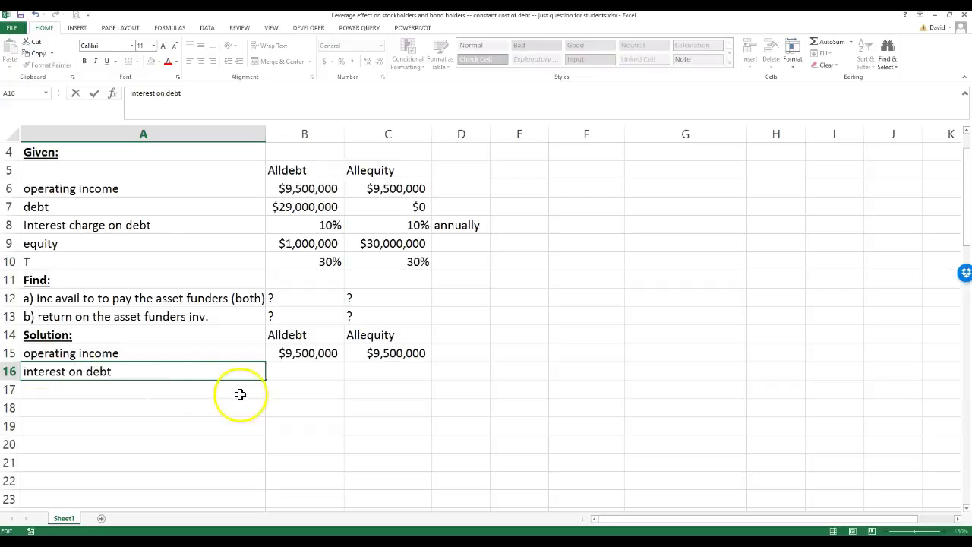
- Calculate Alldebt's interest on debt in B16 with the formula =B7*B8
{"action": "left_click", "coordinate": [281, 376]}
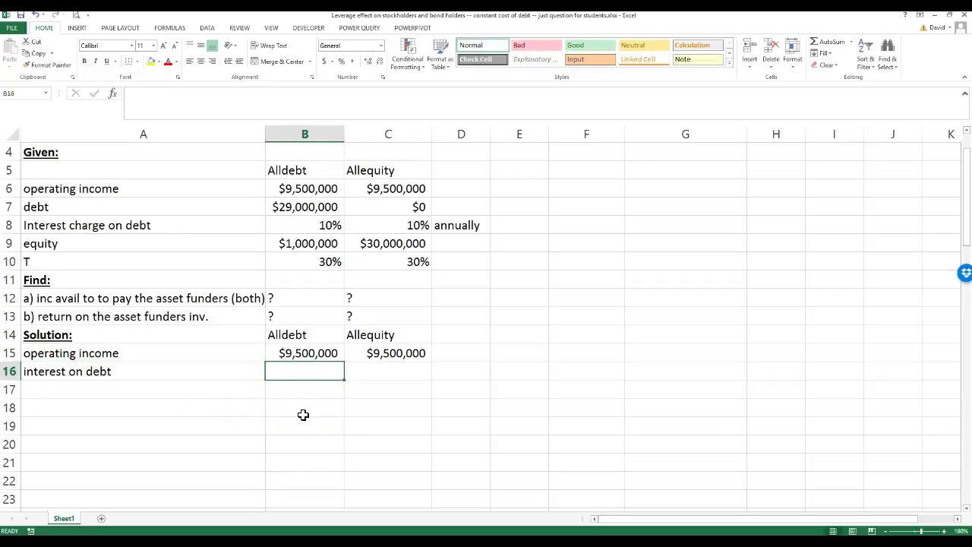
{"action": "type", "text": "="}
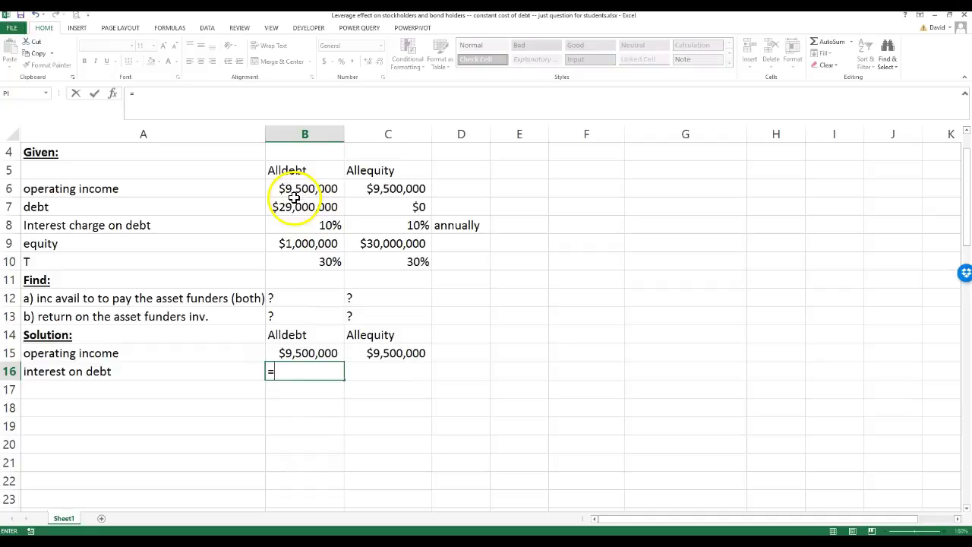
{"action": "left_click", "coordinate": [292, 206]}
{"action": "type", "text": "*"}
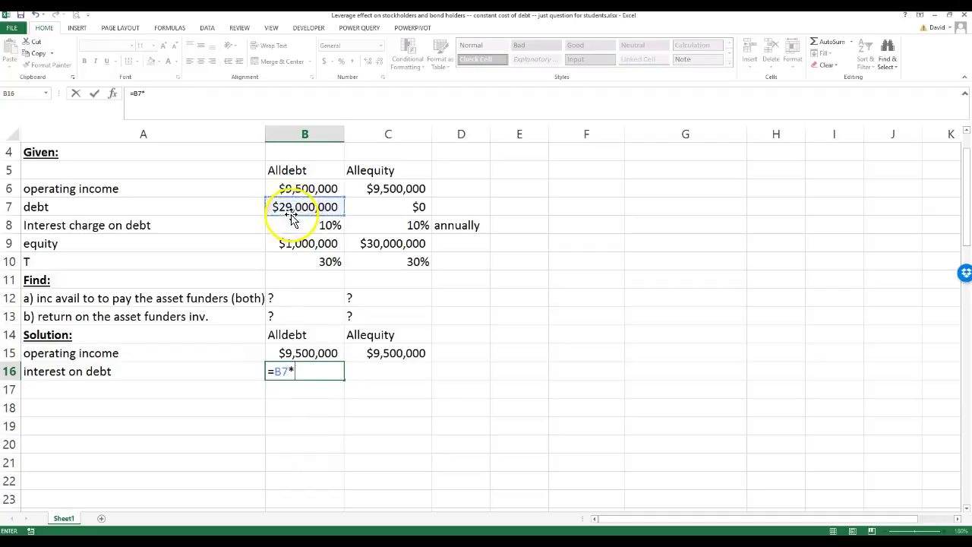
{"action": "left_click", "coordinate": [294, 228]}
{"action": "key", "text": "Return"}
{"action": "left_click", "coordinate": [281, 212]}
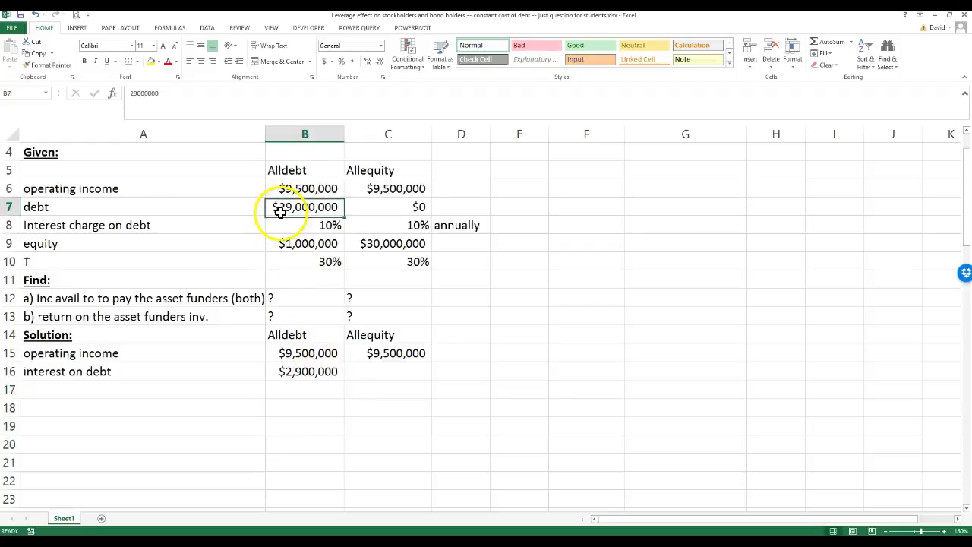
- Fill the interest formula from B16 across to C16 and check it against the debt and interest rate in C7 and C8
{"action": "left_click", "coordinate": [303, 371]}
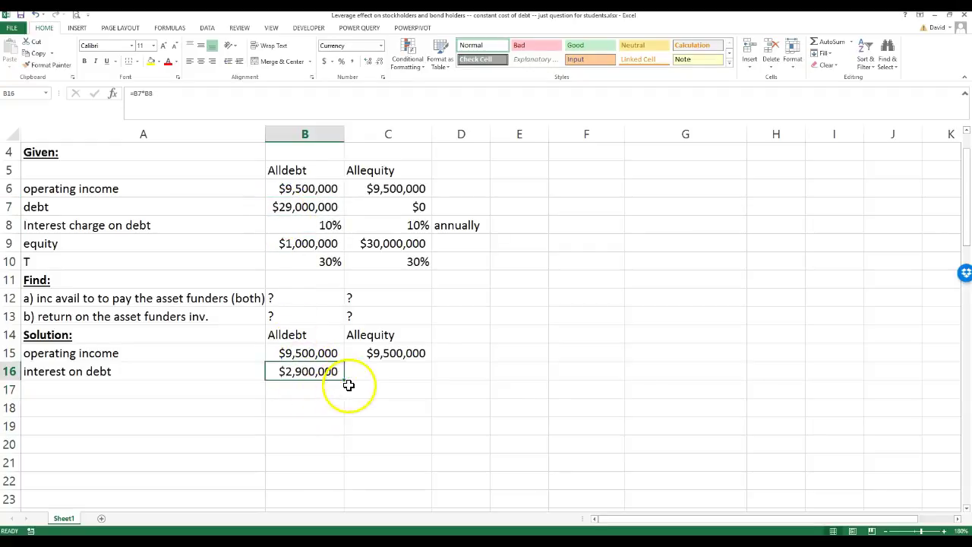
{"action": "left_click_drag", "start_coordinate": [344, 380], "coordinate": [389, 365]}
{"action": "left_click", "coordinate": [389, 366]}
{"action": "left_click", "coordinate": [403, 204]}
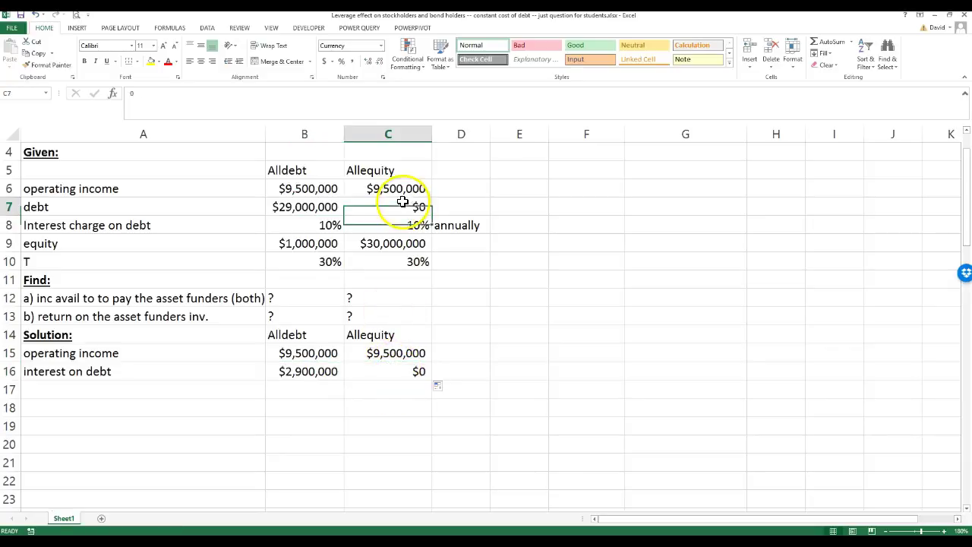
{"action": "left_click", "coordinate": [403, 226]}
{"action": "left_click", "coordinate": [404, 368]}
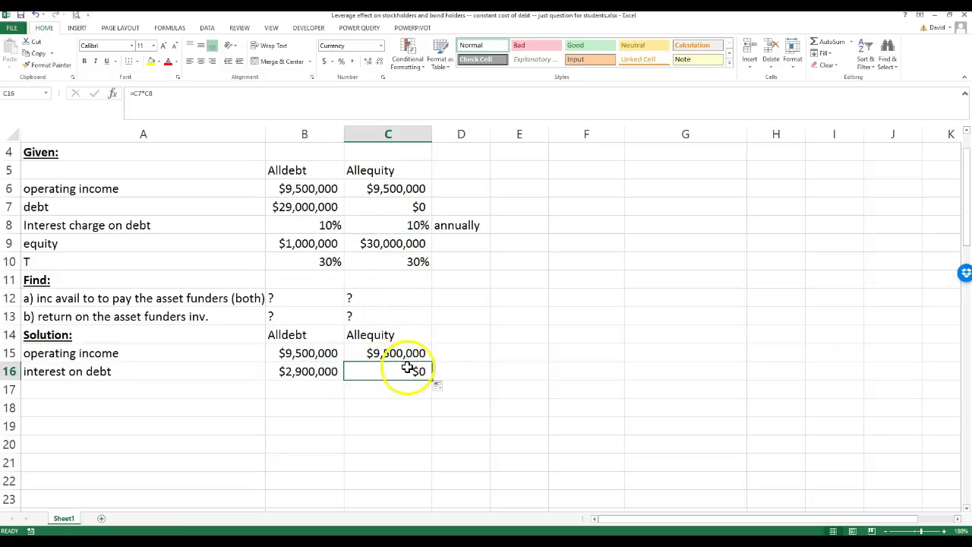
- Show the interest formula as text in D16 by applying FORMULATEXT to C16
{"action": "left_click", "coordinate": [448, 368]}
{"action": "type", "text": "=fl"}
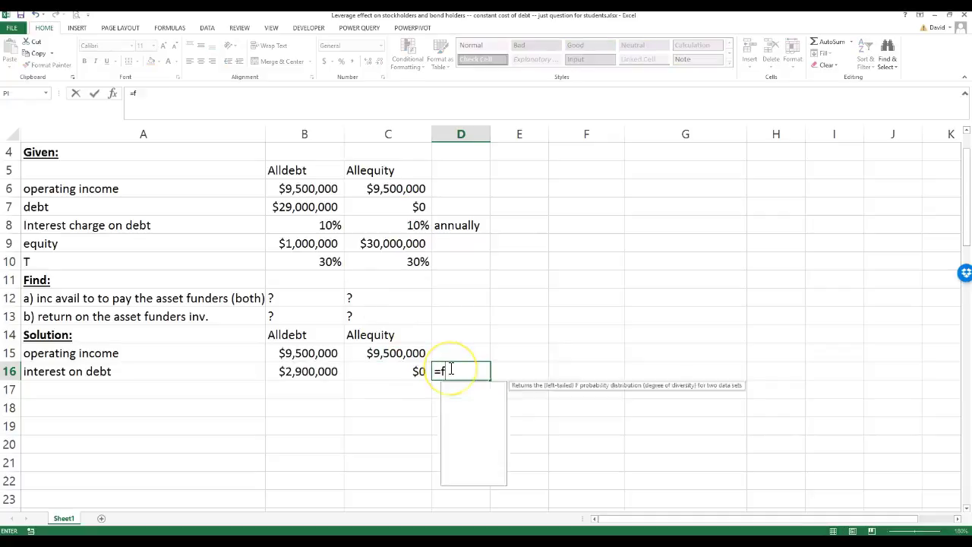
{"action": "key", "text": "BackSpace"}
{"action": "type", "text": "rom"}
{"action": "key", "text": "BackSpace"}
{"action": "key", "text": "BackSpace"}
{"action": "key", "text": "BackSpace"}
{"action": "type", "text": "orm"}
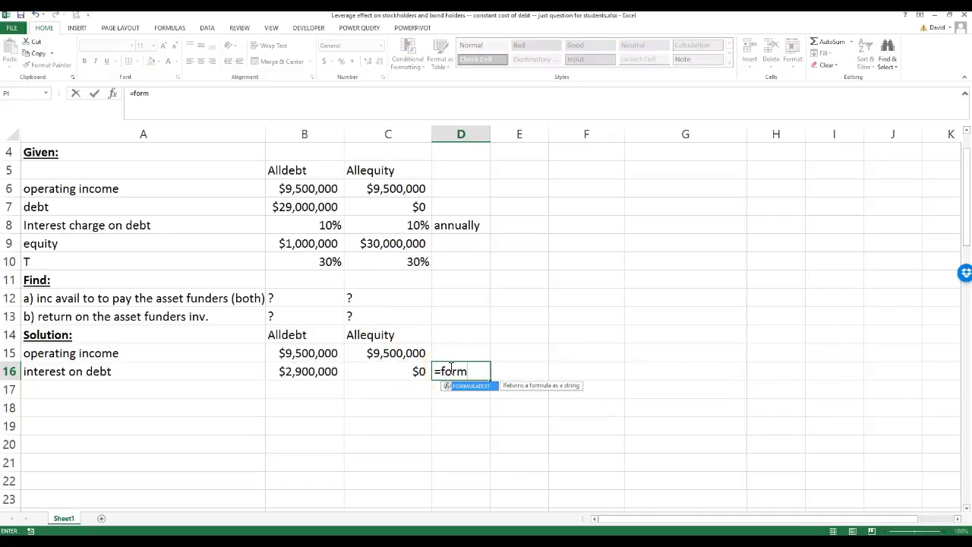
{"action": "double_click", "coordinate": [471, 386]}
{"action": "left_click", "coordinate": [412, 372]}
{"action": "key", "text": "Return"}
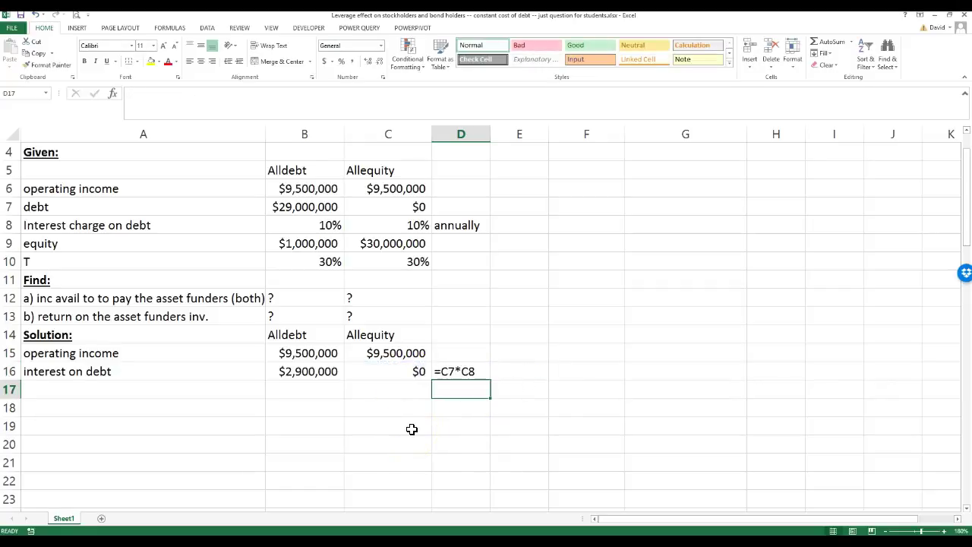
- Add a bottom border beneath the interest amounts in B16:C16
{"action": "left_click", "coordinate": [113, 386]}
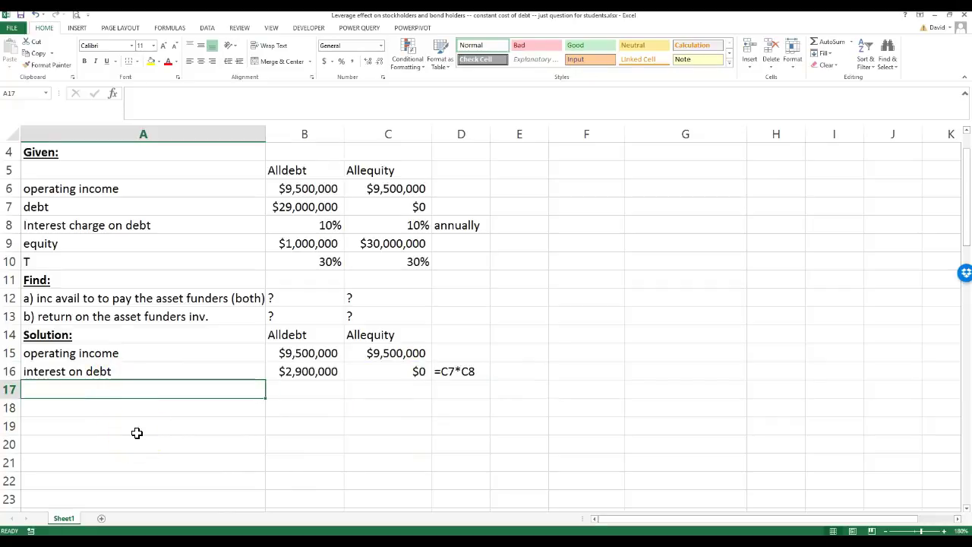
{"action": "left_click_drag", "start_coordinate": [299, 373], "coordinate": [362, 375]}
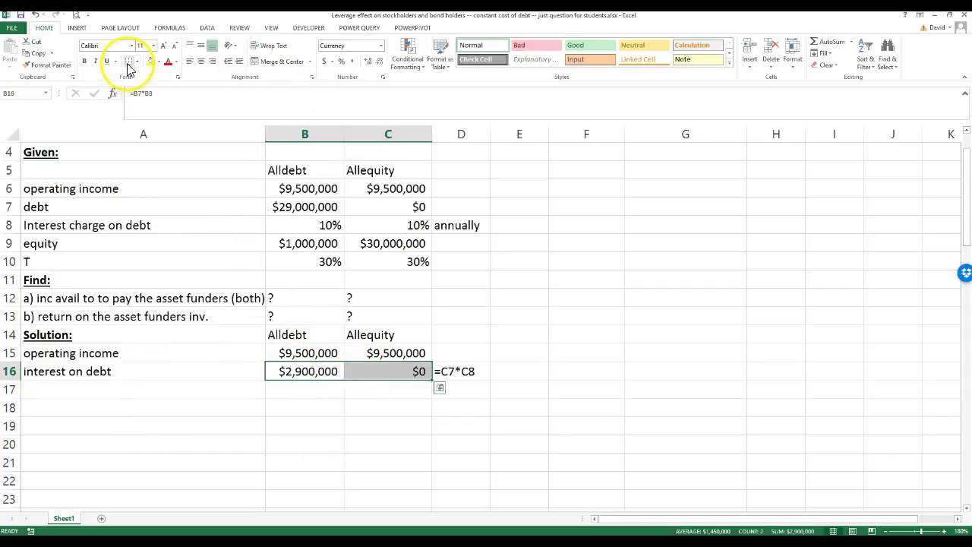
{"action": "left_click", "coordinate": [299, 389]}
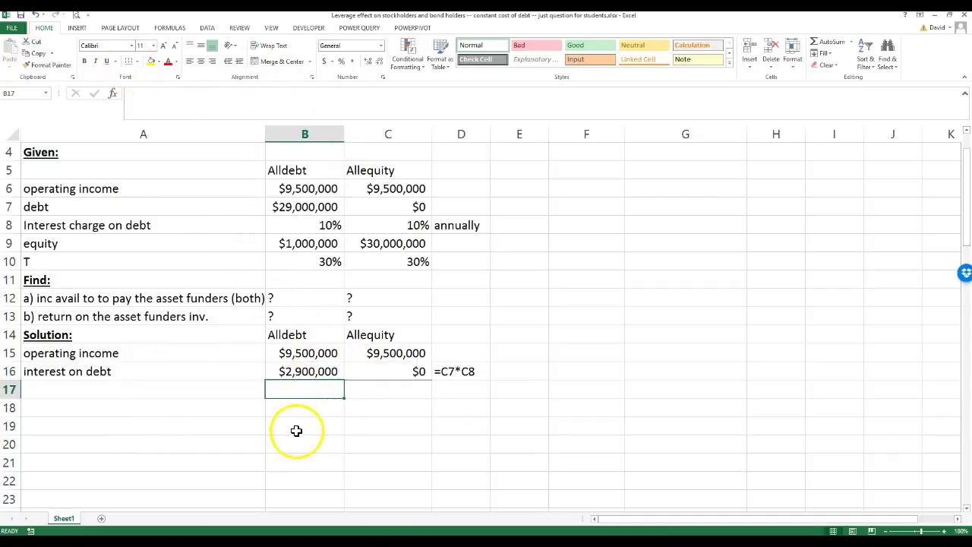
- Enter the row label "taxable income" in A17
{"action": "left_click", "coordinate": [99, 389]}
{"action": "type", "text": "ta"}
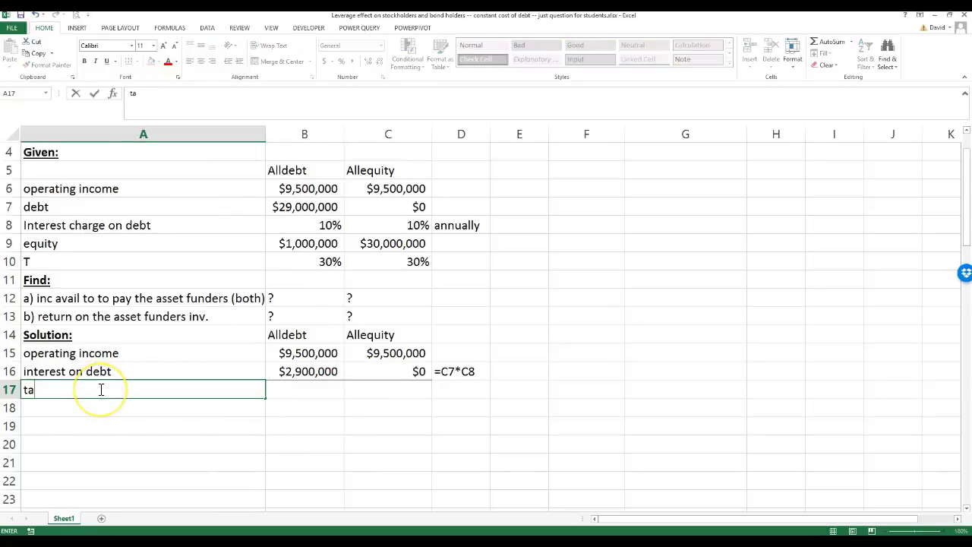
{"action": "type", "text": "xible income"}
{"action": "left_click", "coordinate": [99, 389]}
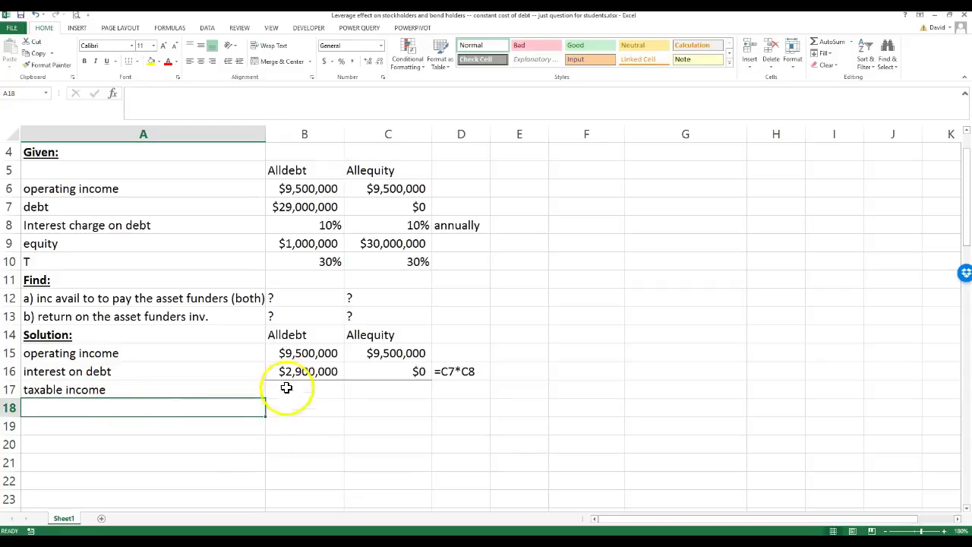
- Calculate Alldebt's taxable income in B17 with =B15-B16, and fill the formula across to C17
{"action": "left_click", "coordinate": [304, 372]}
{"action": "left_click", "coordinate": [303, 387]}
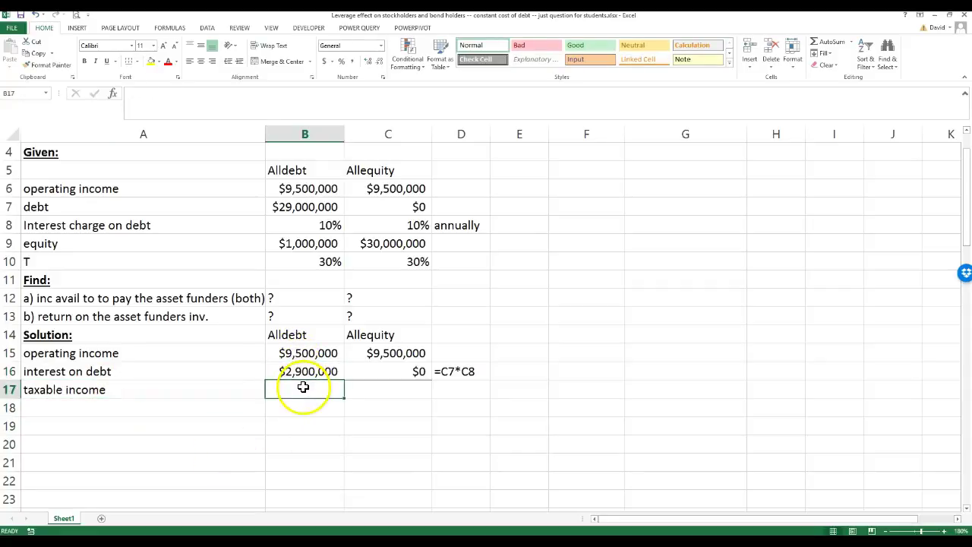
{"action": "left_click", "coordinate": [302, 357]}
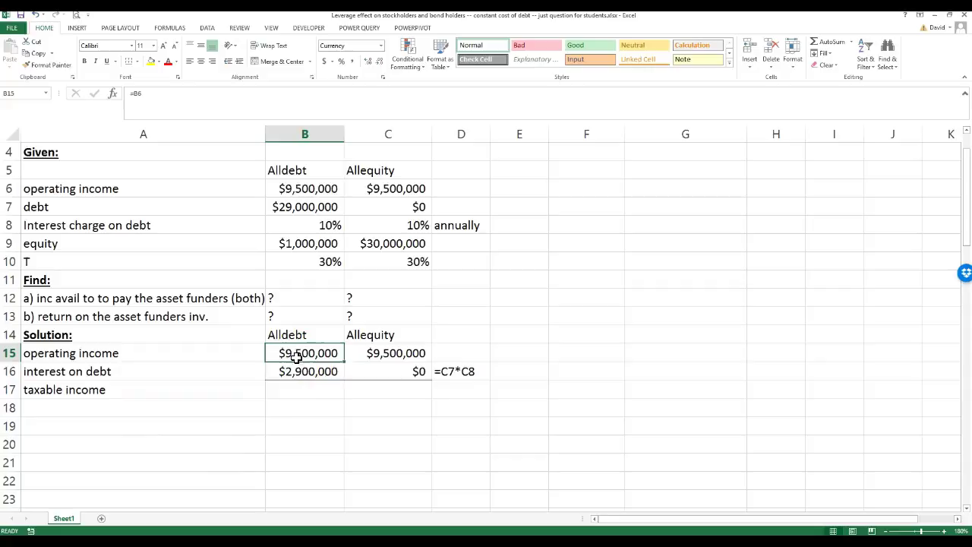
{"action": "left_click", "coordinate": [307, 390]}
{"action": "type", "text": "="}
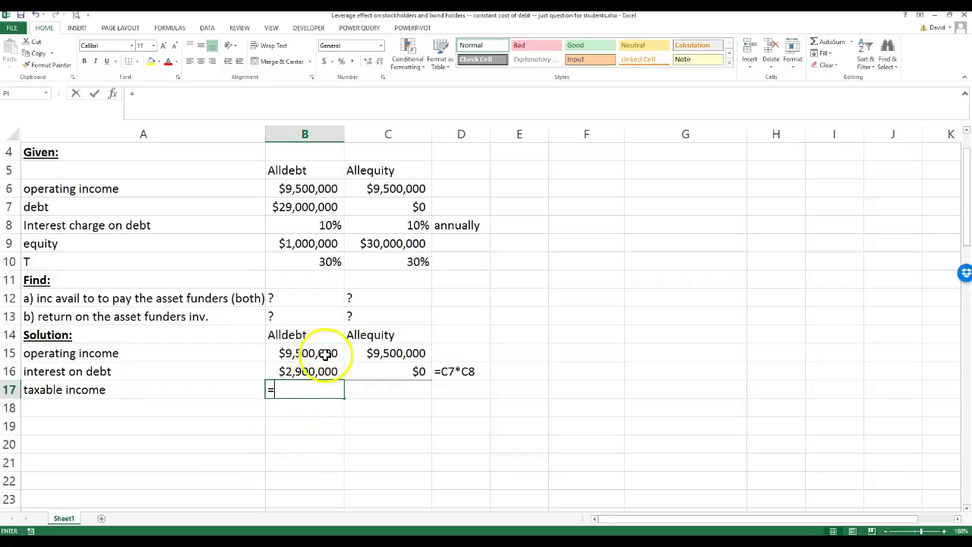
{"action": "left_click", "coordinate": [319, 354]}
{"action": "type", "text": "-"}
{"action": "left_click", "coordinate": [313, 371]}
{"action": "key", "text": "ctrl+Return"}
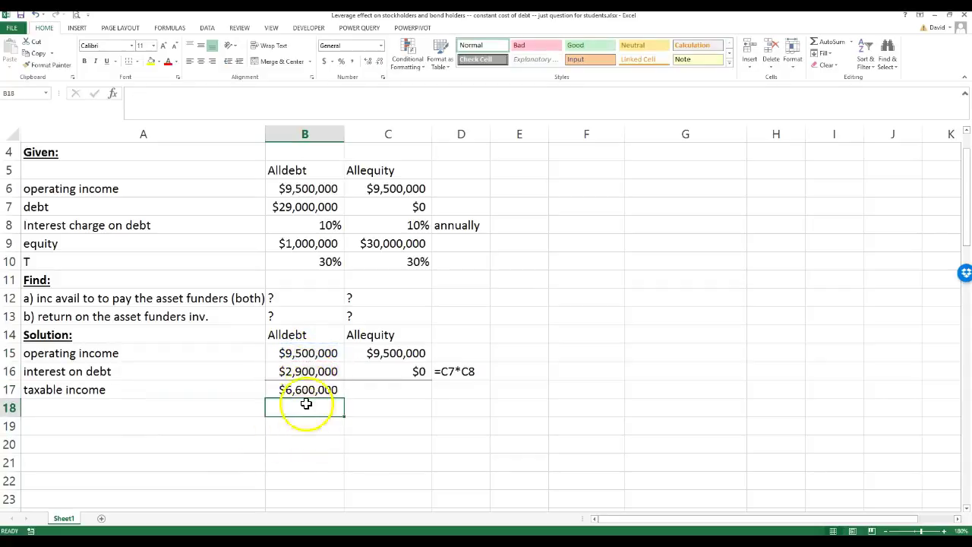
{"action": "left_click_drag", "start_coordinate": [346, 399], "coordinate": [399, 396]}
{"action": "key", "text": "Up"}
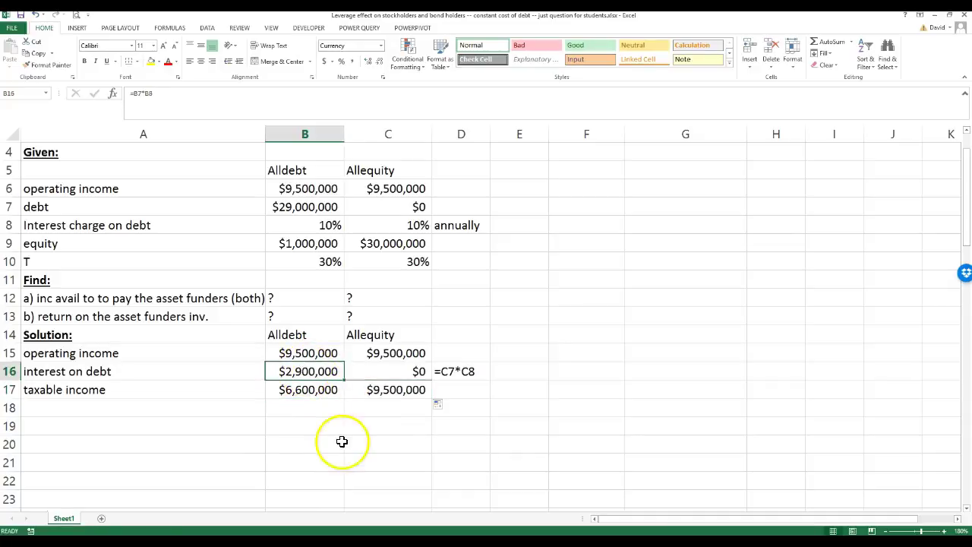
- Enter the row label "taxes" in A18 and move to the adjacent cell B18
{"action": "left_click", "coordinate": [94, 404]}
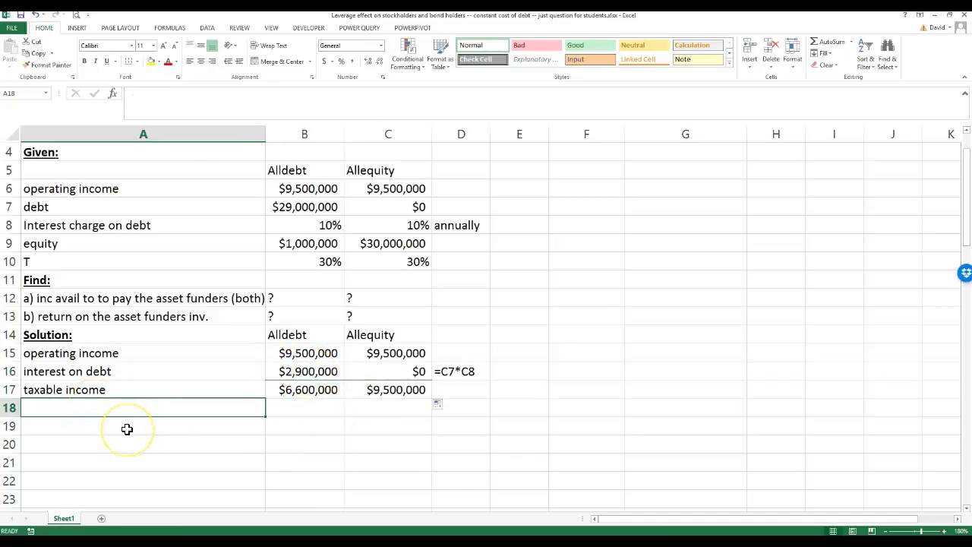
{"action": "type", "text": "taxes"}
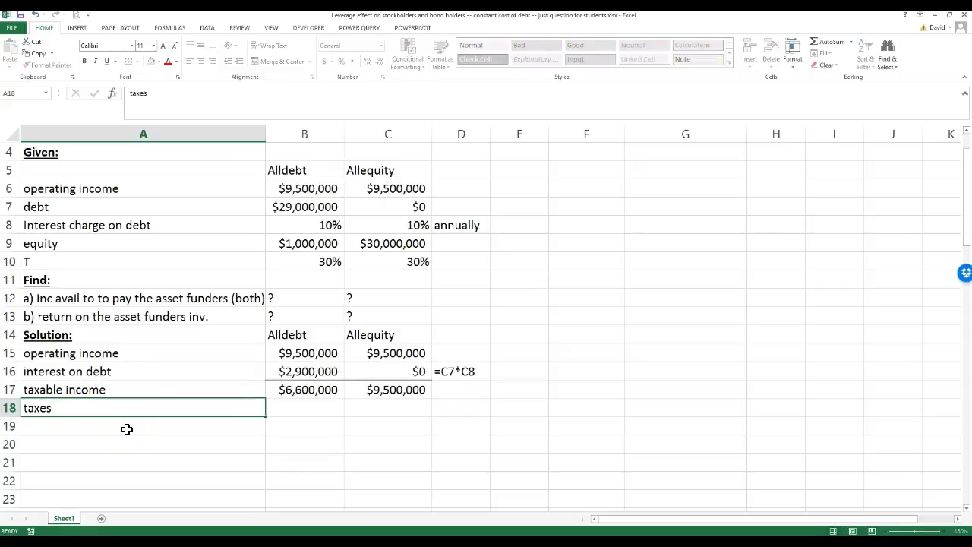
{"action": "key", "text": "Tab"}
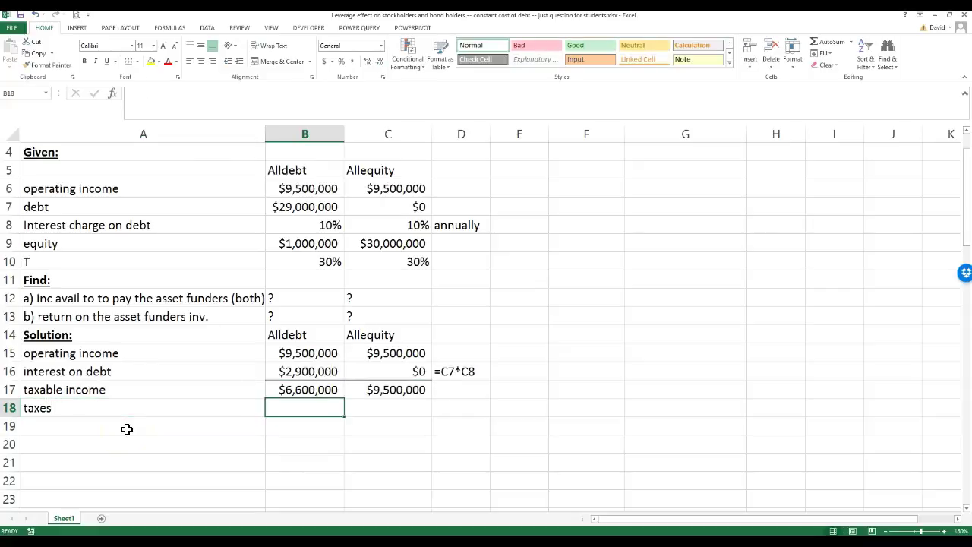
- Calculate Alldebt's taxes in B18 with =B17*B10, taxable income times the tax rate
{"action": "type", "text": "="}
{"action": "left_click", "coordinate": [304, 390]}
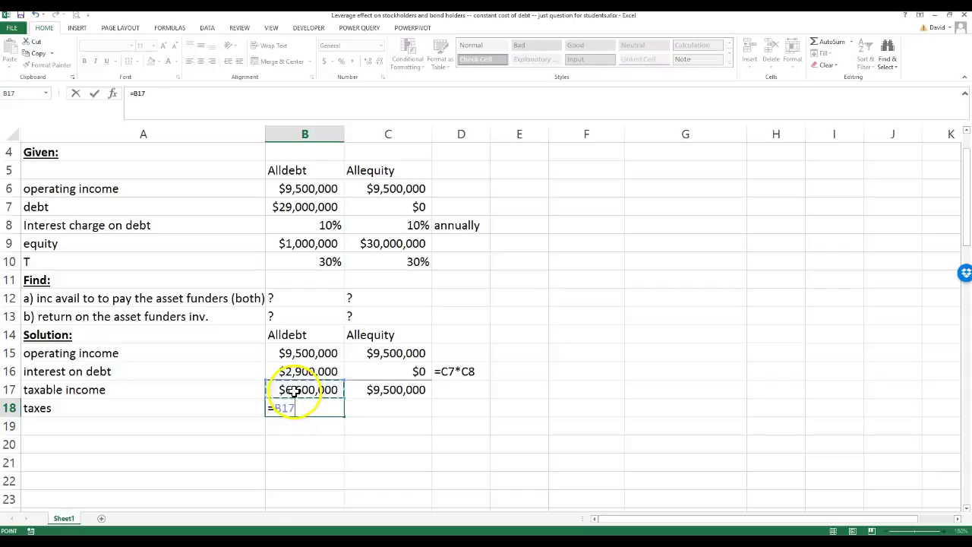
{"action": "type", "text": "*"}
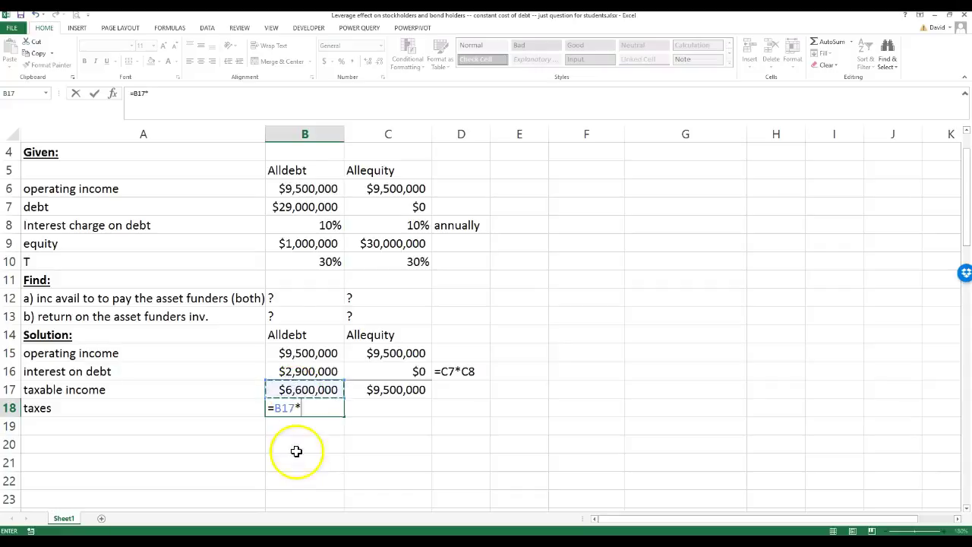
{"action": "left_click", "coordinate": [304, 262]}
{"action": "key", "text": "Return"}
- Fill the taxes formula across to C18 and extend the formula text in D16 down through D18
{"action": "left_click", "coordinate": [302, 410]}
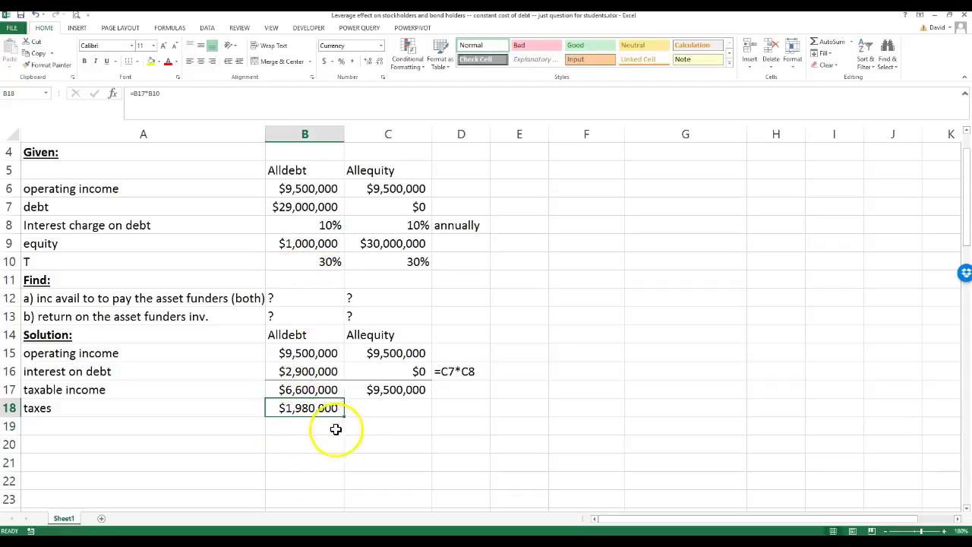
{"action": "left_click_drag", "start_coordinate": [343, 415], "coordinate": [393, 418]}
{"action": "left_click", "coordinate": [459, 372]}
{"action": "left_click_drag", "start_coordinate": [492, 381], "coordinate": [492, 416]}
- Add a bottom border beneath the taxes in B18:C18 and enter the row label "after-tax income" in A19
{"action": "left_click_drag", "start_coordinate": [300, 408], "coordinate": [369, 404]}
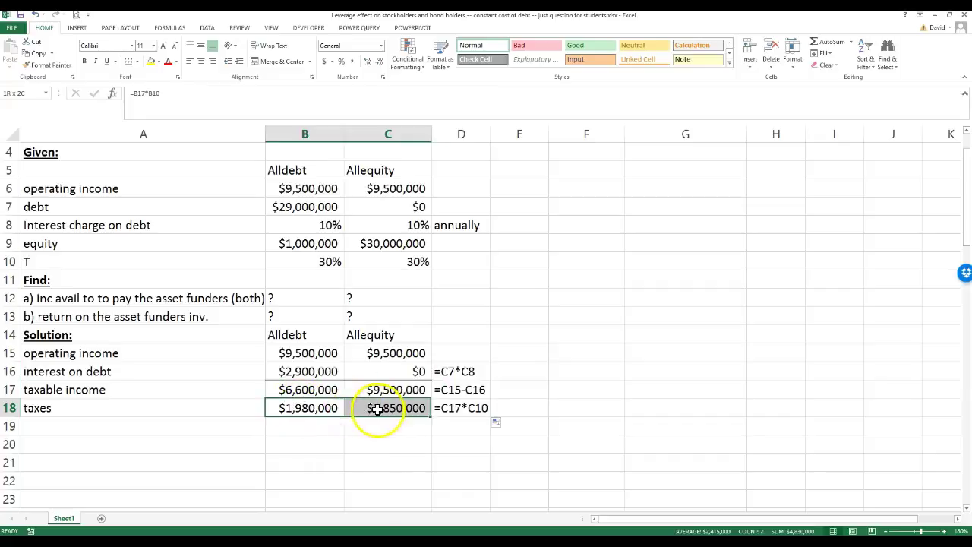
{"action": "left_click", "coordinate": [129, 62]}
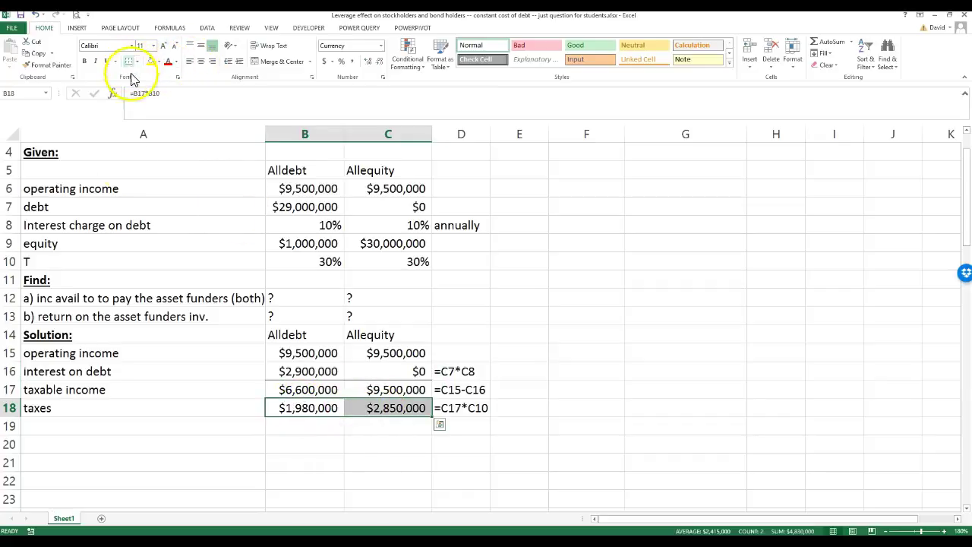
{"action": "left_click", "coordinate": [74, 424]}
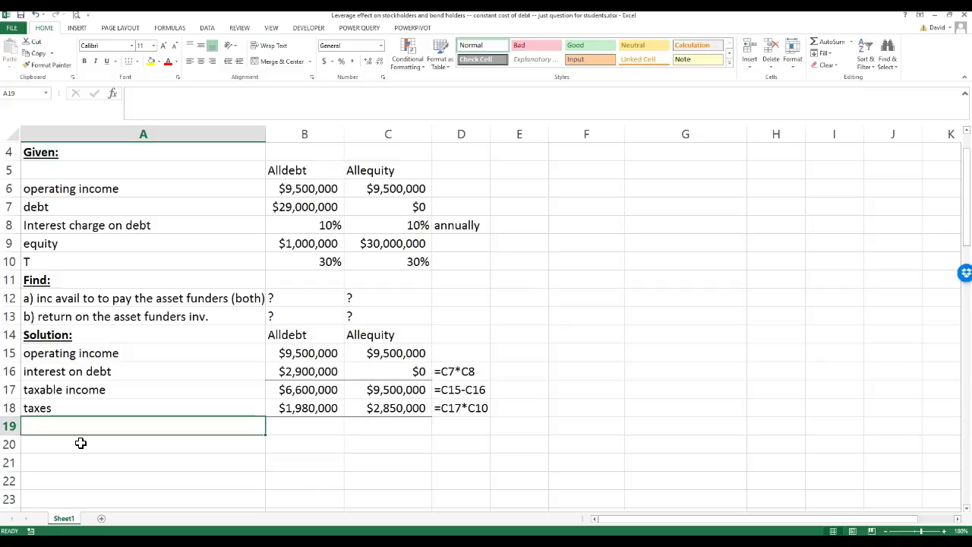
{"action": "type", "text": "after-tax income"}
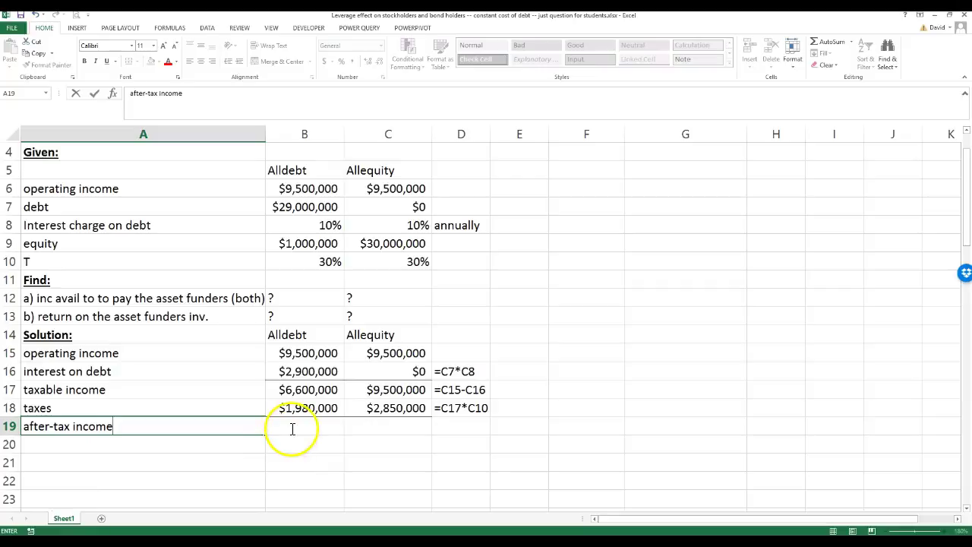
{"action": "left_click", "coordinate": [310, 465]}
- Calculate Alldebt's after-tax income in B19 with =B17-B18
{"action": "left_click", "coordinate": [304, 427]}
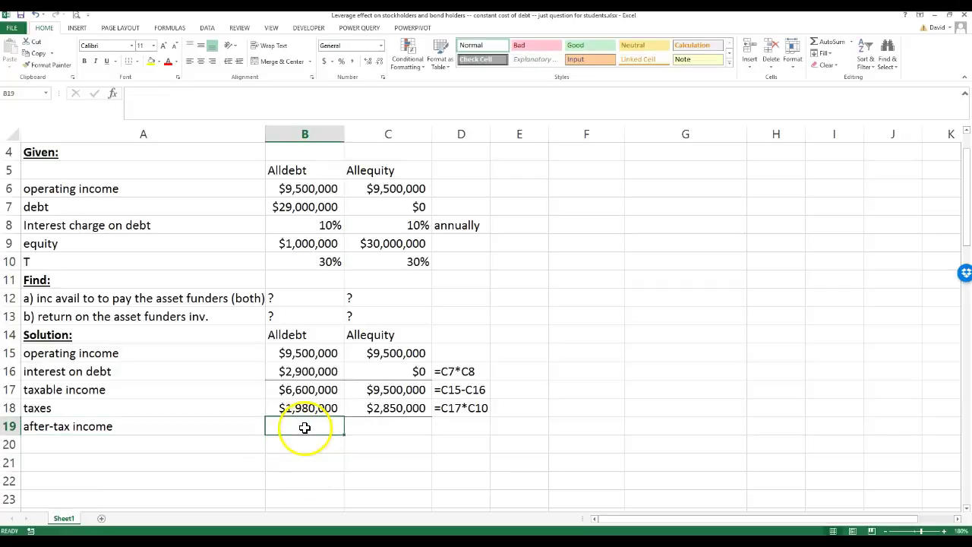
{"action": "type", "text": "="}
{"action": "left_click", "coordinate": [304, 390]}
{"action": "type", "text": "-"}
{"action": "left_click", "coordinate": [313, 407]}
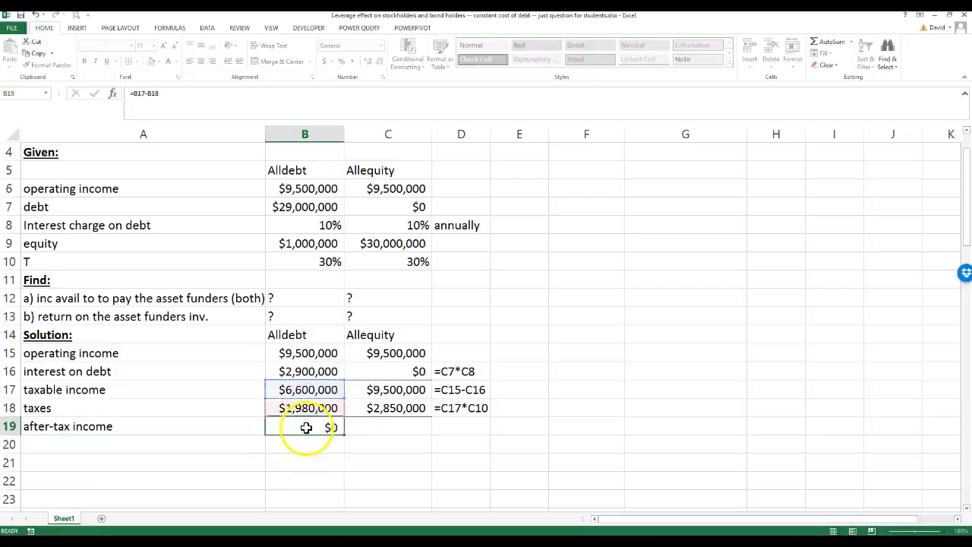
{"action": "key", "text": "ctrl+Return"}
- Fill the after-tax income formula across to C19 and extend the formula text in column D to D19
{"action": "left_click_drag", "start_coordinate": [344, 434], "coordinate": [396, 435]}
{"action": "left_click", "coordinate": [467, 410]}
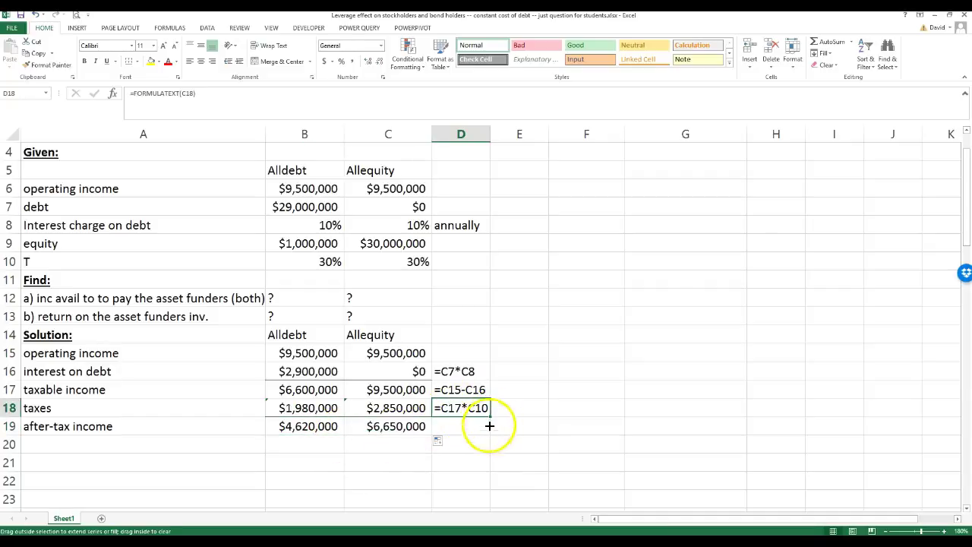
{"action": "left_click_drag", "start_coordinate": [489, 426], "coordinate": [490, 433]}
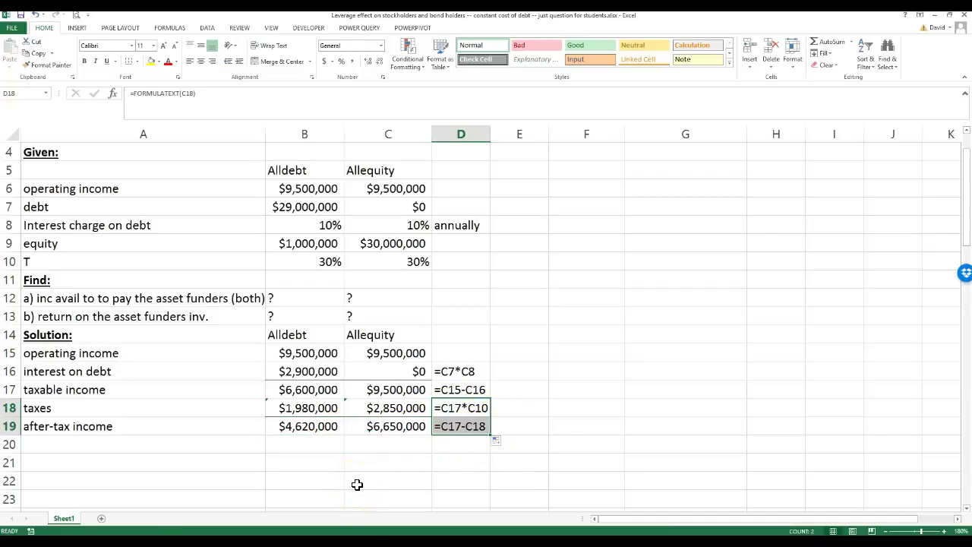
- Label row 20 by linking A20 to the question a) text in A12
{"action": "left_click", "coordinate": [63, 443]}
{"action": "type", "text": "="}
{"action": "left_click", "coordinate": [53, 298]}
{"action": "key", "text": "Return"}
- Calculate Alldebt's income available to the asset funders in B20 with =B19+B16, after-tax income plus interest
{"action": "left_click", "coordinate": [322, 445]}
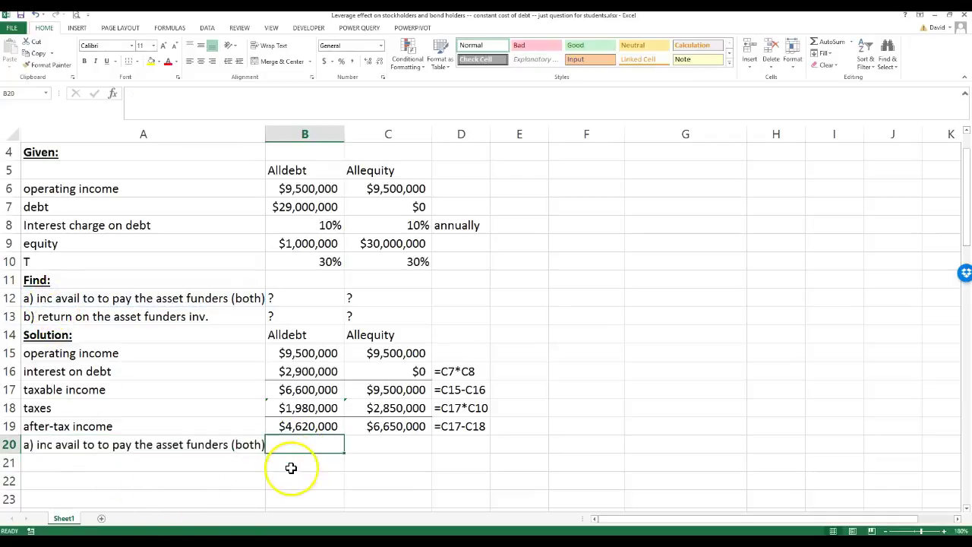
{"action": "left_click", "coordinate": [291, 427]}
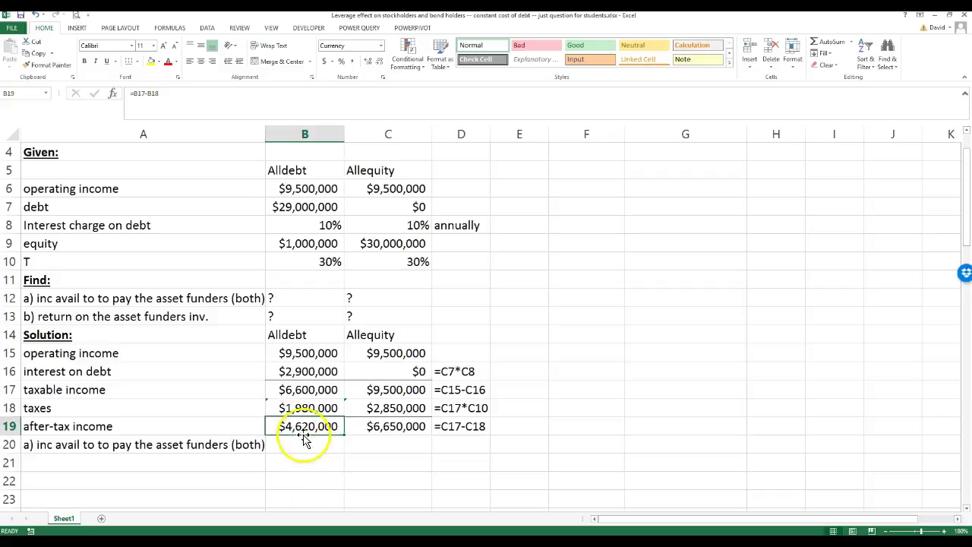
{"action": "left_click", "coordinate": [299, 249]}
{"action": "left_click", "coordinate": [313, 429]}
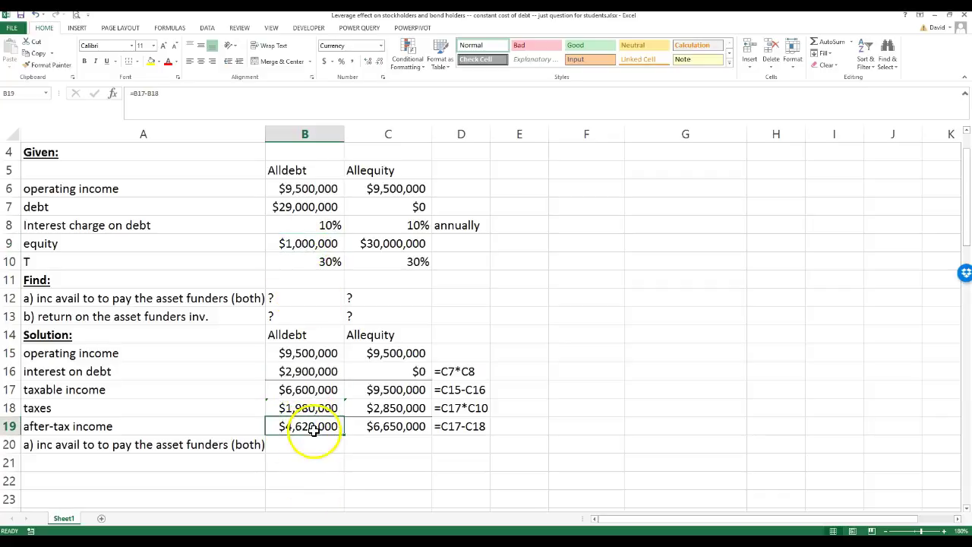
{"action": "left_click", "coordinate": [302, 371]}
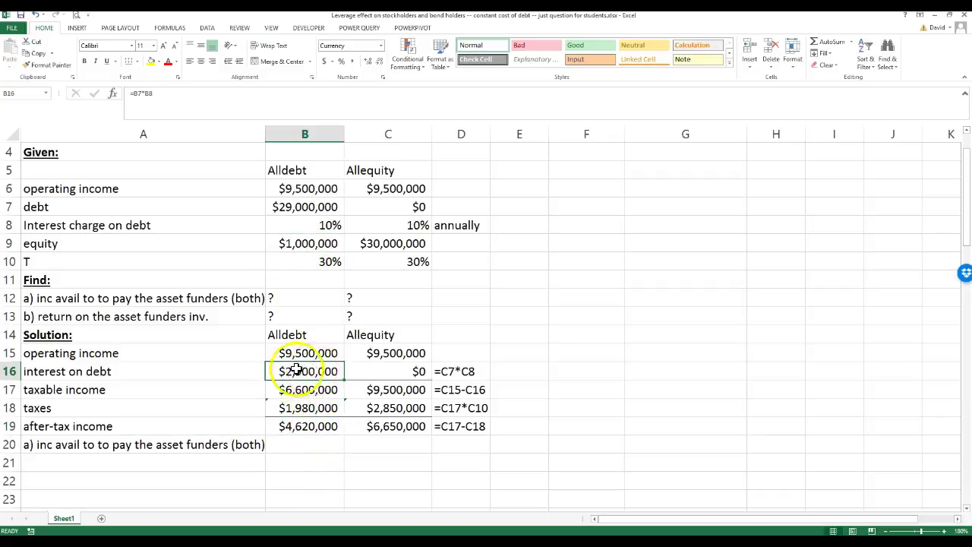
{"action": "left_click", "coordinate": [305, 447]}
{"action": "type", "text": "="}
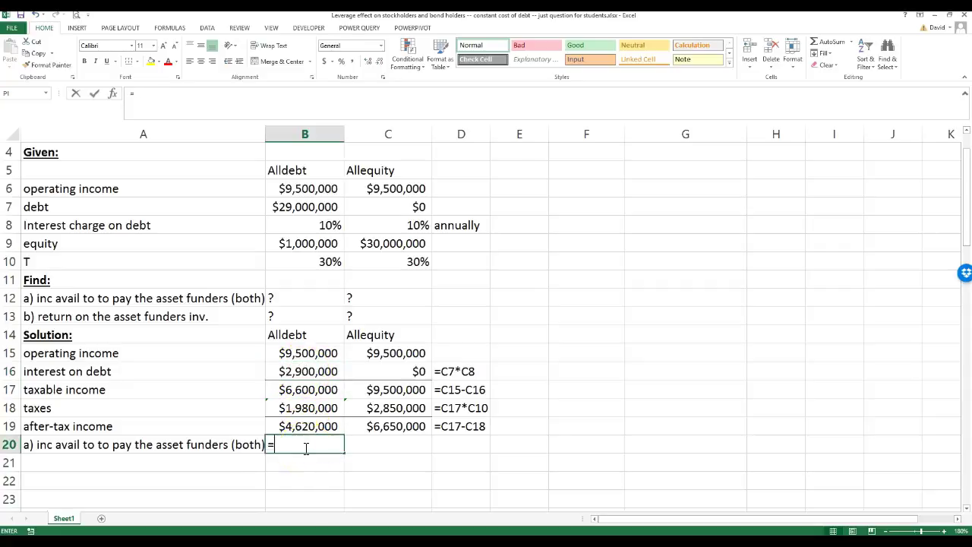
{"action": "left_click", "coordinate": [289, 425]}
{"action": "type", "text": "+"}
{"action": "left_click", "coordinate": [304, 370]}
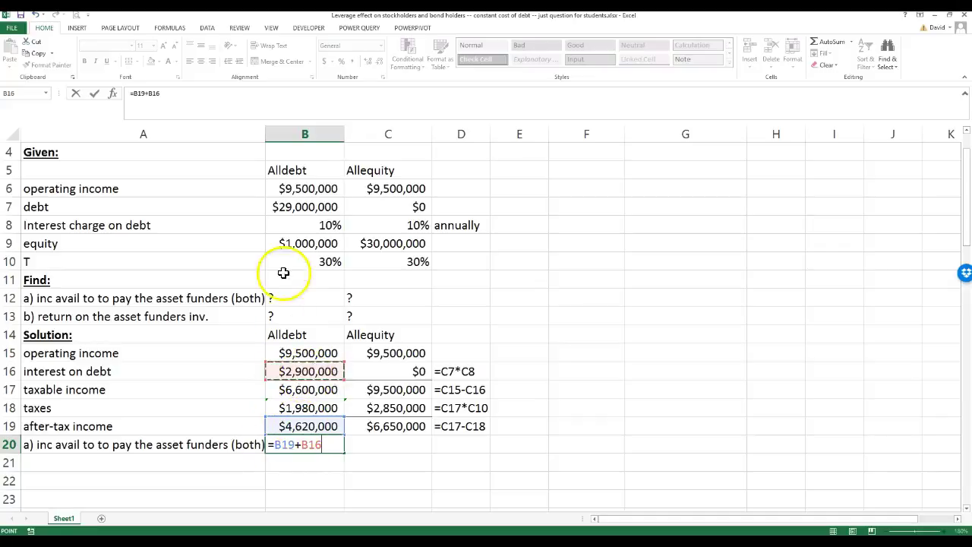
{"action": "key", "text": "Return"}
- Fill the asset funders' income formula across to C20 and extend the formula text in column D to D20
{"action": "left_click", "coordinate": [306, 448]}
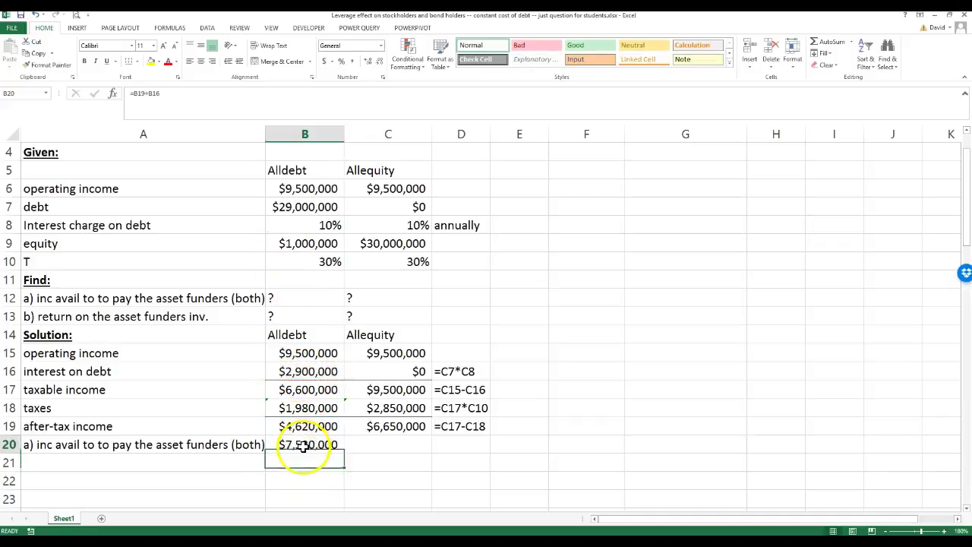
{"action": "left_click_drag", "start_coordinate": [346, 453], "coordinate": [402, 451]}
{"action": "left_click", "coordinate": [464, 426]}
{"action": "left_click_drag", "start_coordinate": [491, 433], "coordinate": [495, 453]}
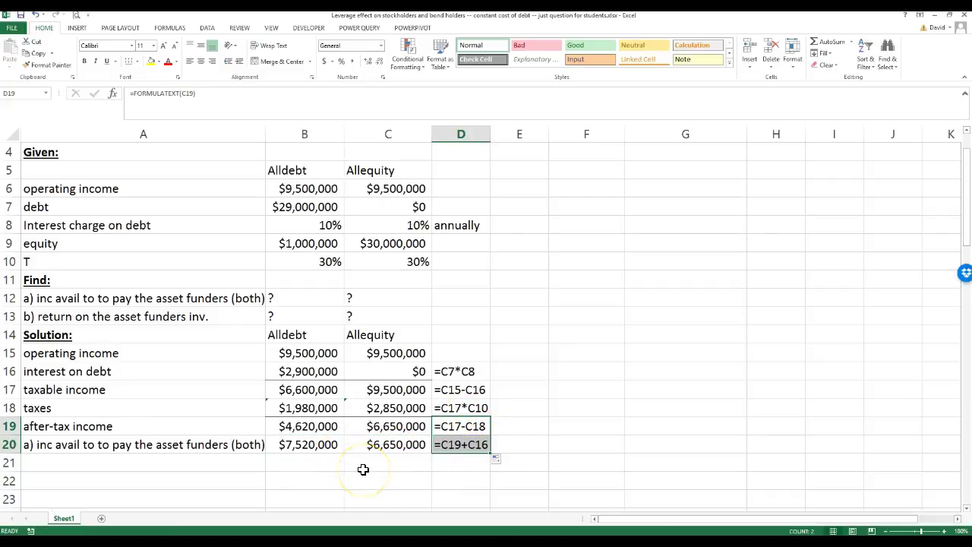
- Label row 21 by linking A21 to the question b) text in A13
{"action": "left_click", "coordinate": [108, 467]}
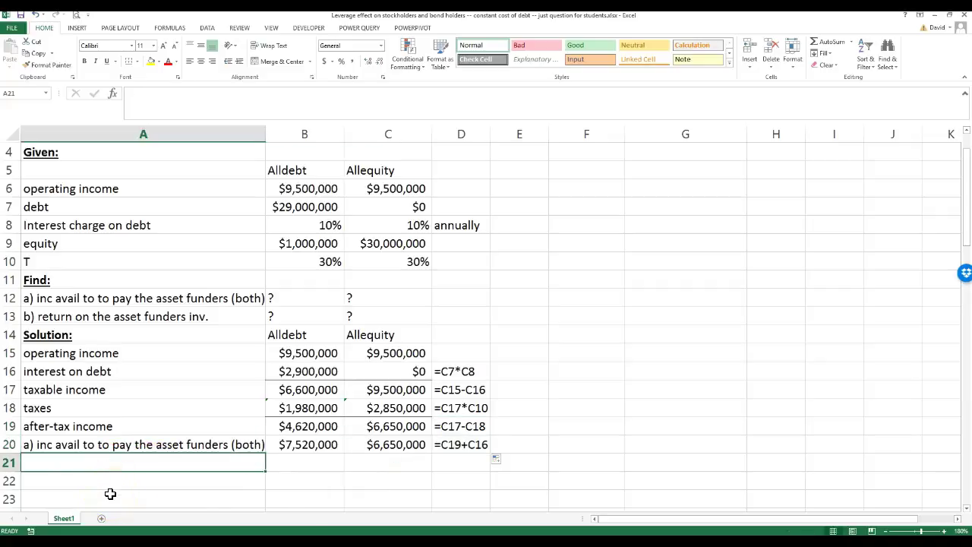
{"action": "type", "text": "="}
{"action": "left_click", "coordinate": [84, 315]}
{"action": "key", "text": "Return"}
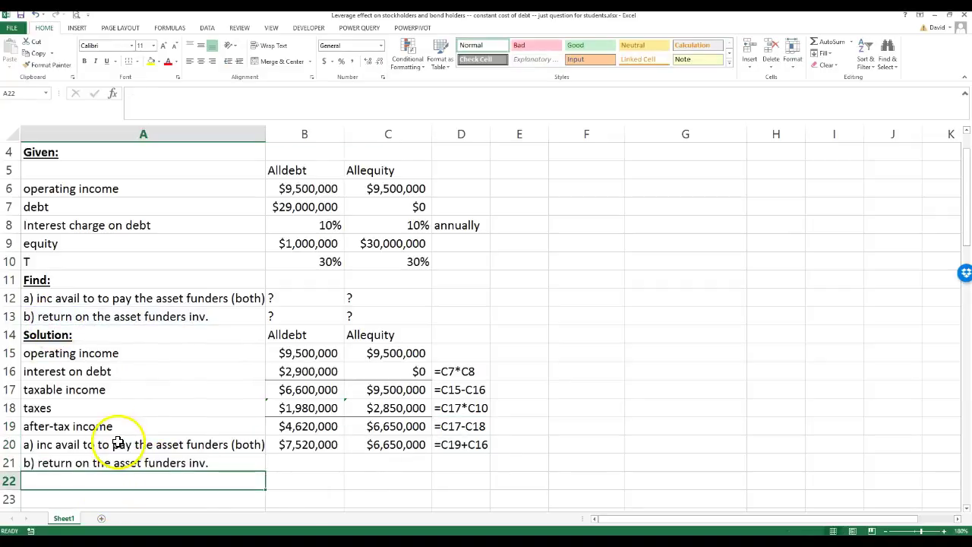
- Calculate the return on Alldebt's asset funders' investment in B21 with =B20/(B7+B9)
{"action": "left_click", "coordinate": [297, 464]}
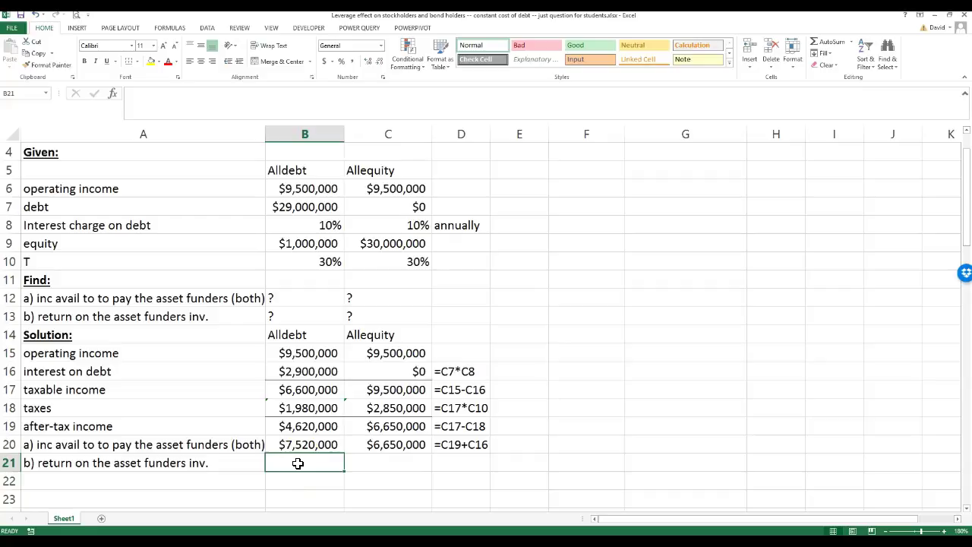
{"action": "left_click", "coordinate": [319, 479]}
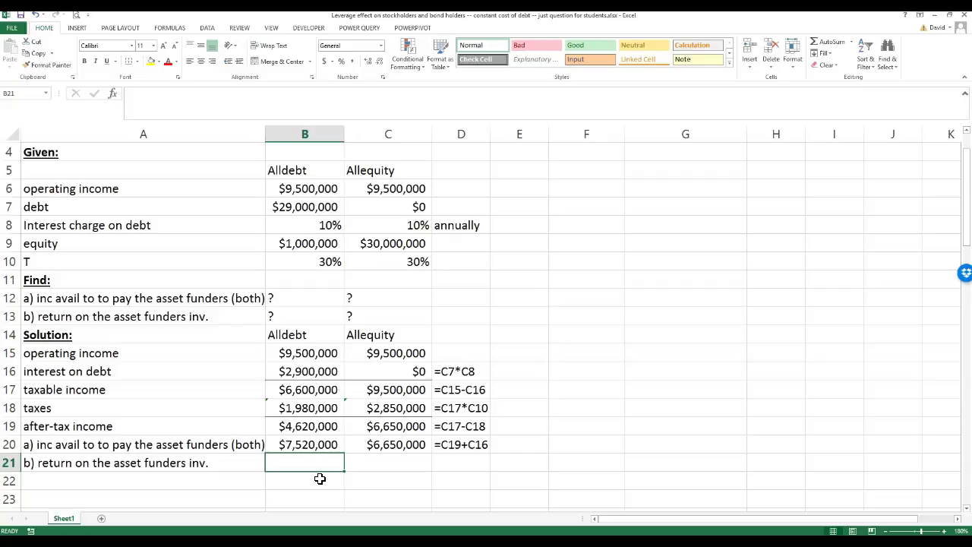
{"action": "left_click", "coordinate": [296, 446]}
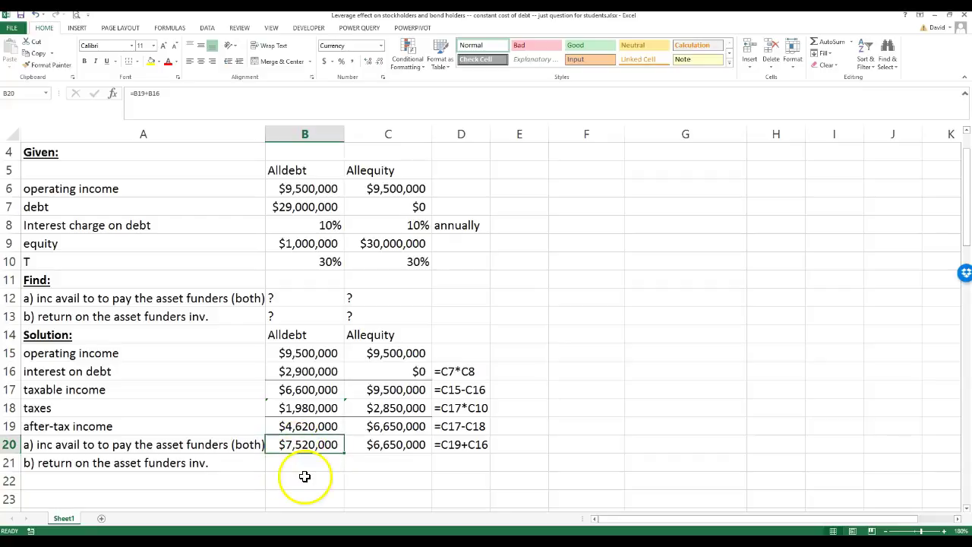
{"action": "left_click", "coordinate": [295, 465]}
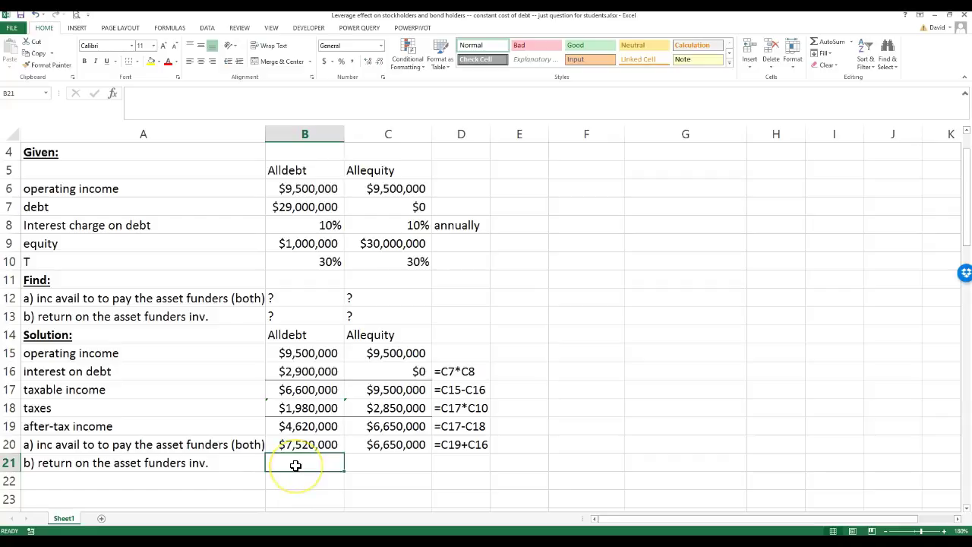
{"action": "type", "text": "="}
{"action": "left_click", "coordinate": [294, 445]}
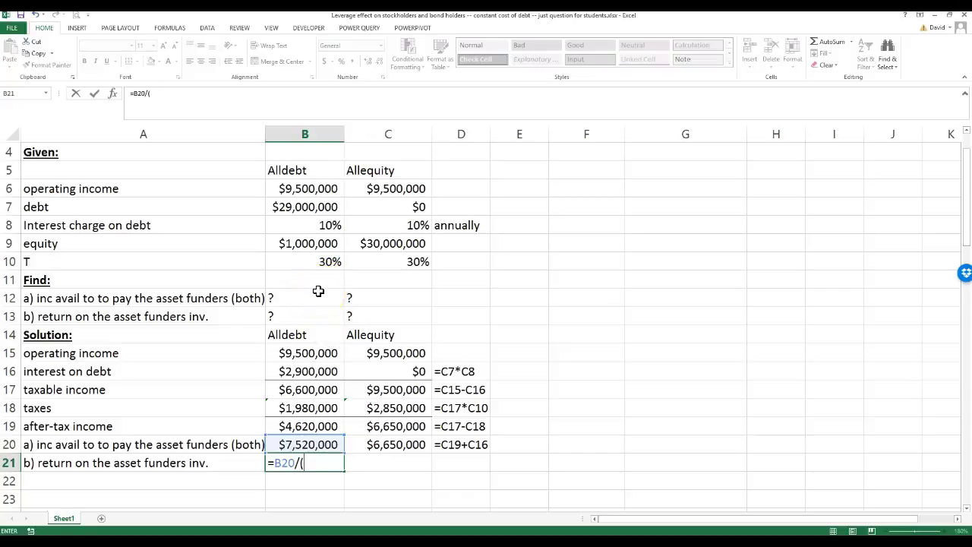
{"action": "left_click", "coordinate": [297, 207]}
{"action": "type", "text": "+"}
{"action": "left_click", "coordinate": [288, 243]}
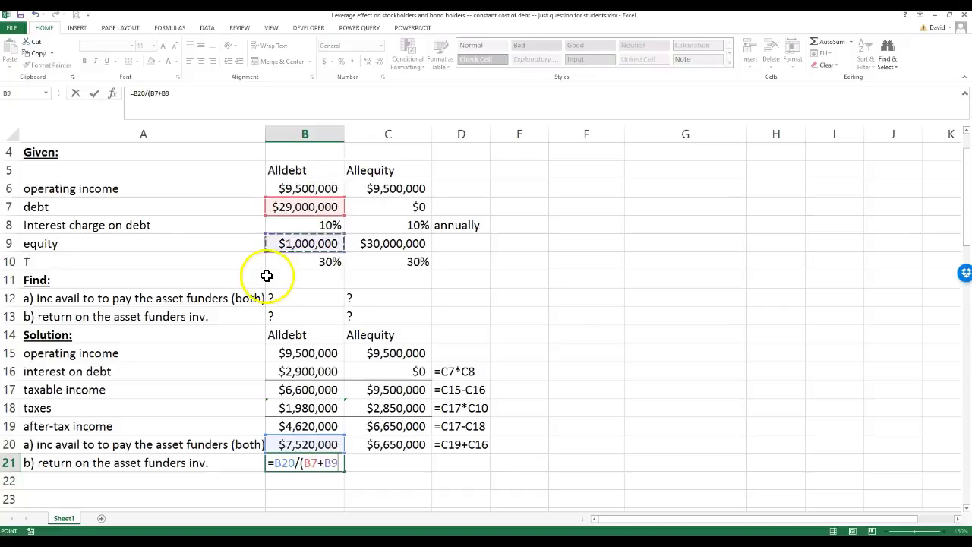
{"action": "key", "text": "Return"}
{"action": "left_click", "coordinate": [463, 312]}
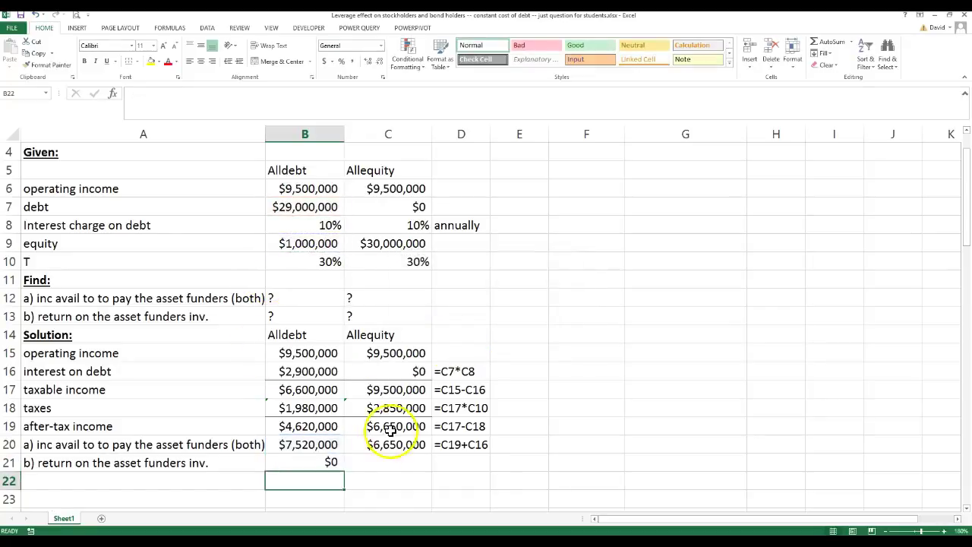
{"action": "double_click", "coordinate": [314, 463]}
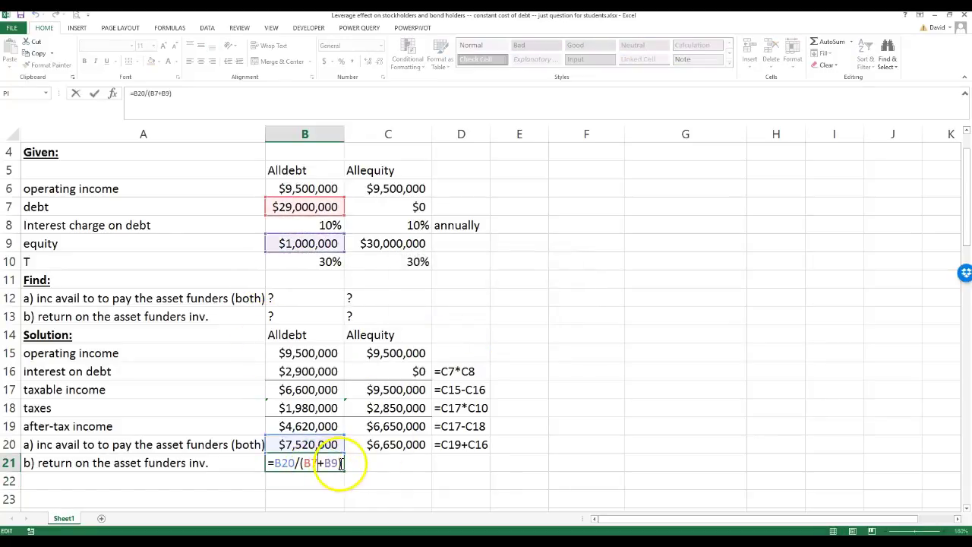
{"action": "key", "text": "Return"}
- Format Alldebt's return in B21 as a percentage with two decimal places
{"action": "left_click", "coordinate": [308, 465]}
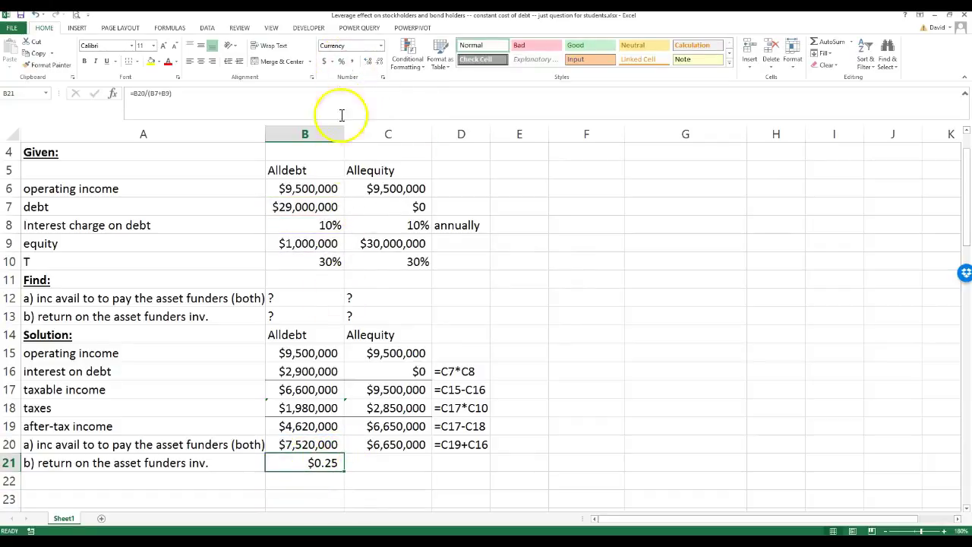
{"action": "left_click", "coordinate": [327, 486]}
{"action": "left_click", "coordinate": [318, 462]}
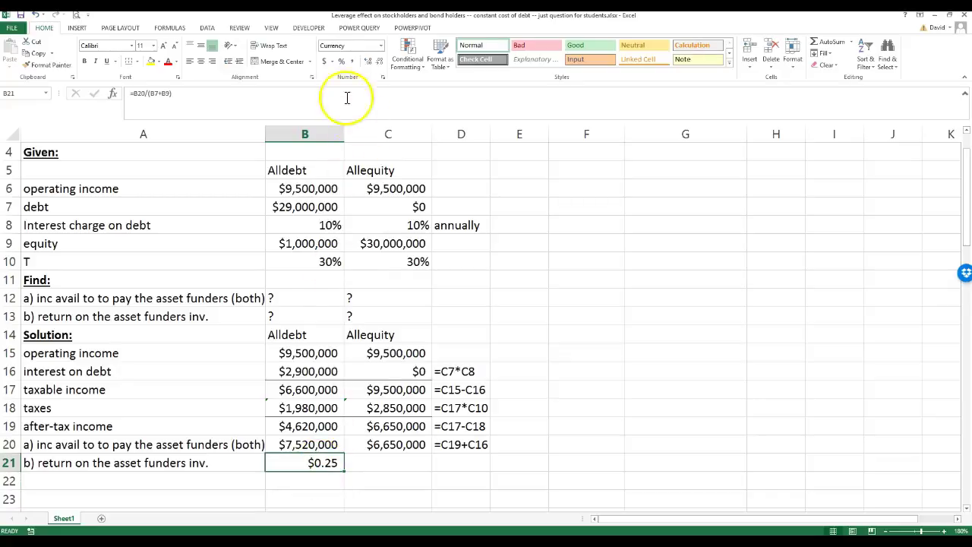
{"action": "left_click", "coordinate": [341, 64]}
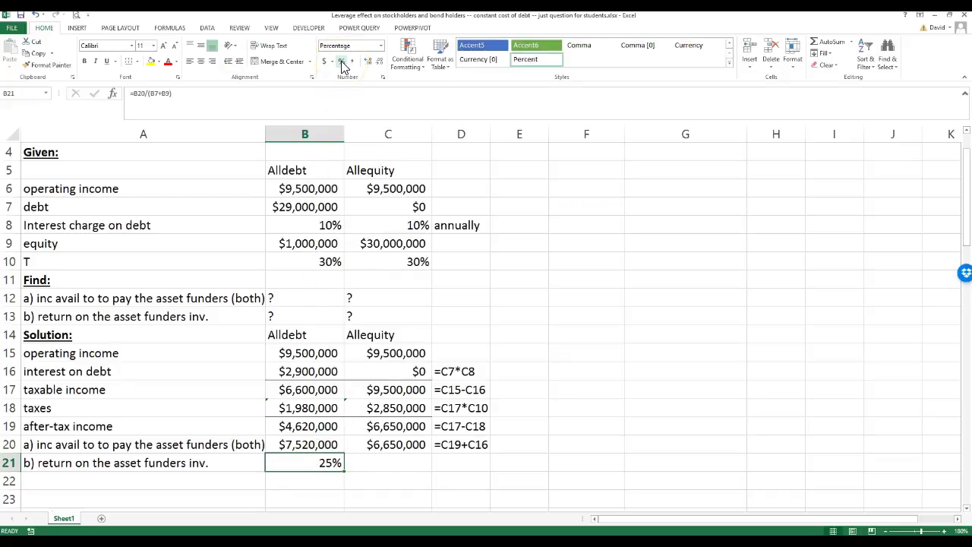
{"action": "left_click", "coordinate": [368, 65]}
{"action": "left_click", "coordinate": [368, 66]}
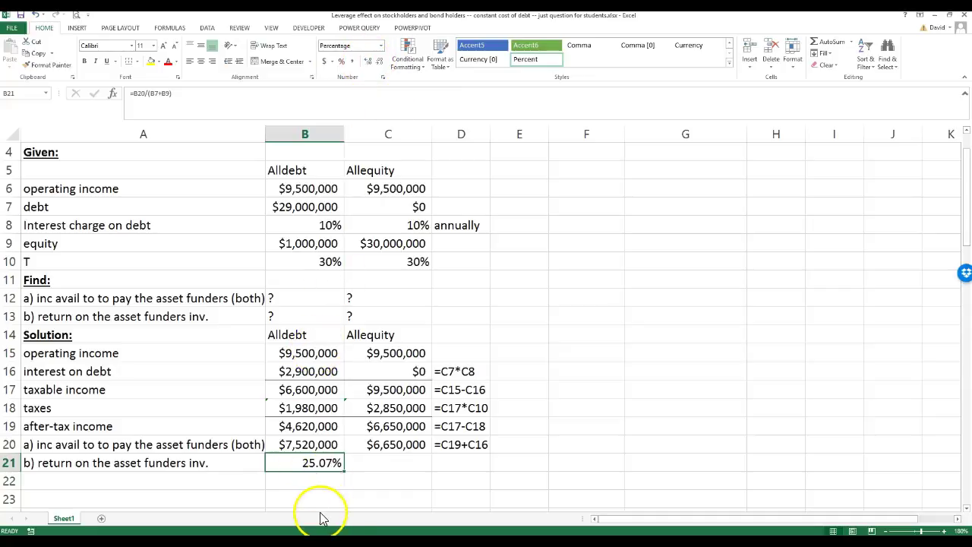
{"action": "left_click", "coordinate": [321, 480]}
{"action": "left_click", "coordinate": [317, 464]}
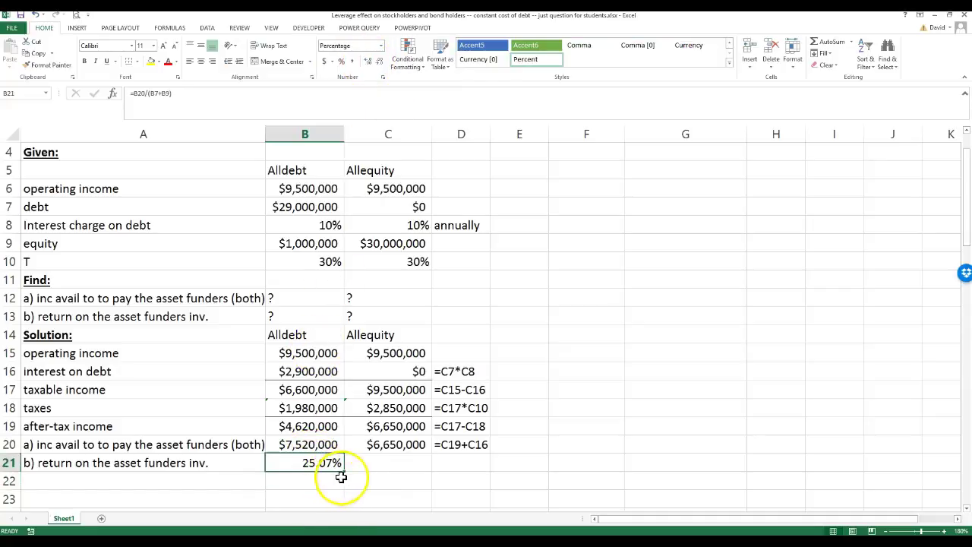
- Fill the return formula across to C21 and extend the formula text in column D to D21
{"action": "left_click_drag", "start_coordinate": [343, 470], "coordinate": [436, 477]}
{"action": "left_click", "coordinate": [456, 445]}
{"action": "left_click_drag", "start_coordinate": [491, 455], "coordinate": [492, 475]}
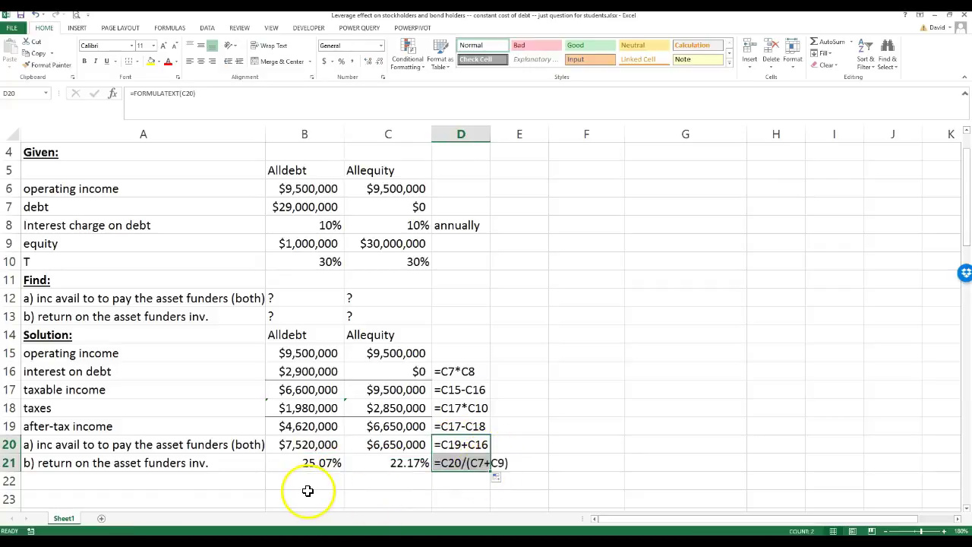
- Compare the asset funders' returns of Alldebt and Allequity in row 21 with the interest, taxable income and taxes behind them
{"action": "left_click", "coordinate": [314, 463]}
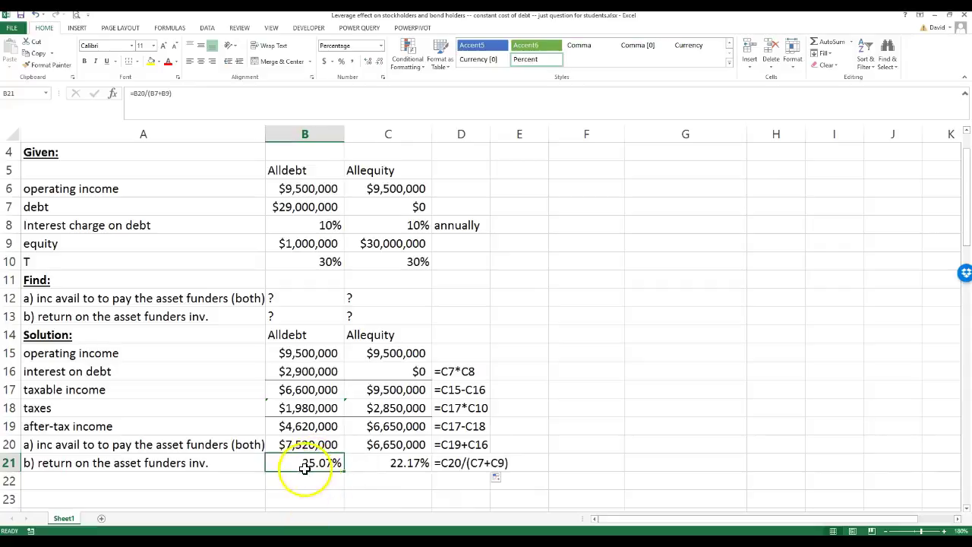
{"action": "left_click", "coordinate": [373, 463]}
{"action": "left_click", "coordinate": [316, 463]}
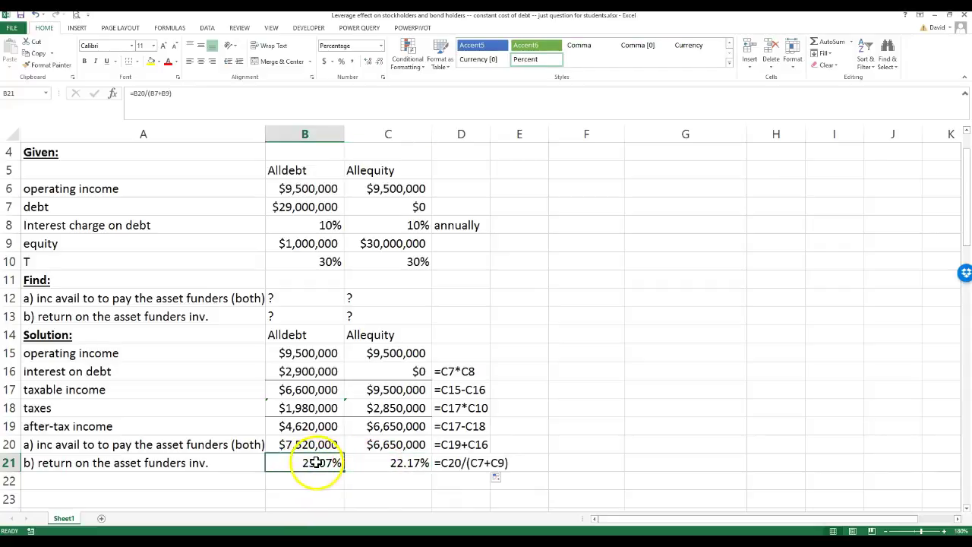
{"action": "left_click", "coordinate": [376, 465]}
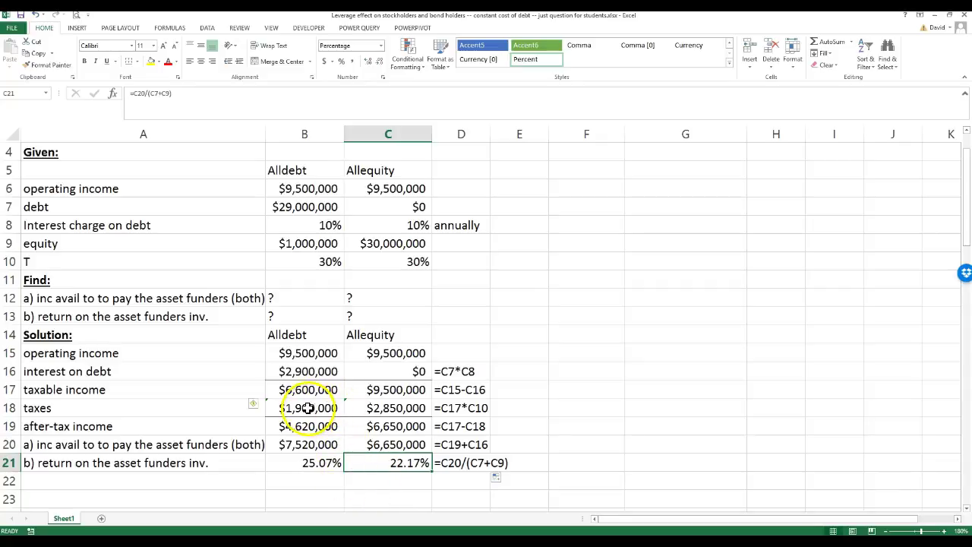
{"action": "left_click_drag", "start_coordinate": [308, 407], "coordinate": [380, 408]}
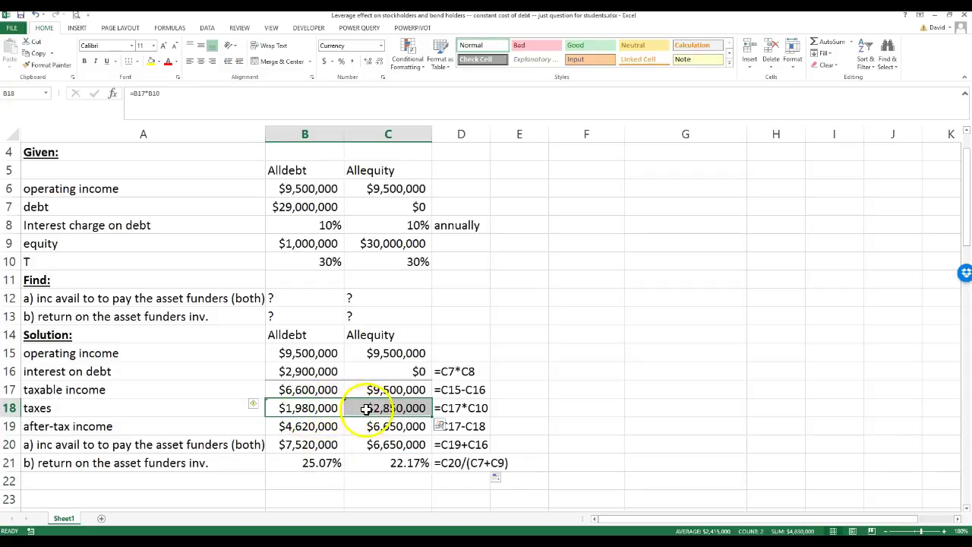
{"action": "left_click", "coordinate": [307, 372]}
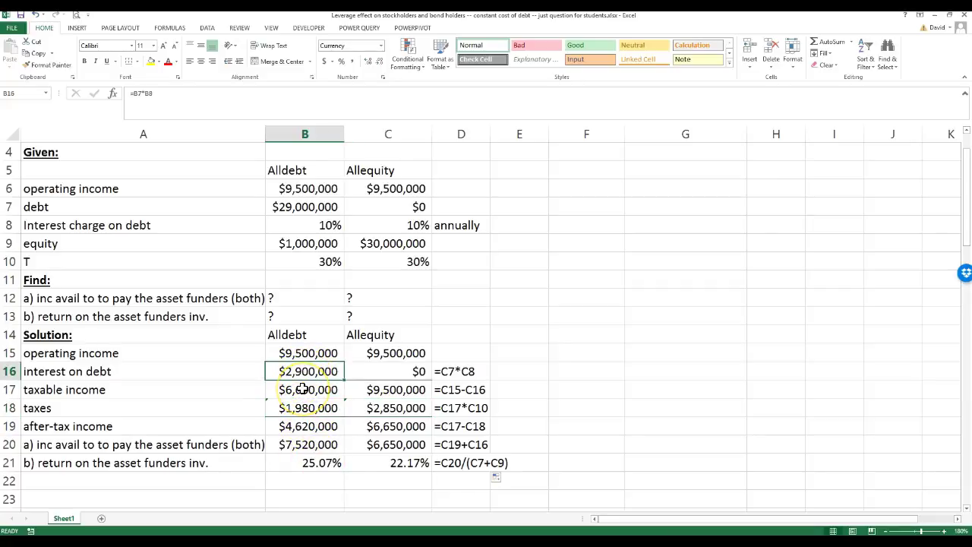
{"action": "left_click_drag", "start_coordinate": [303, 389], "coordinate": [304, 408]}
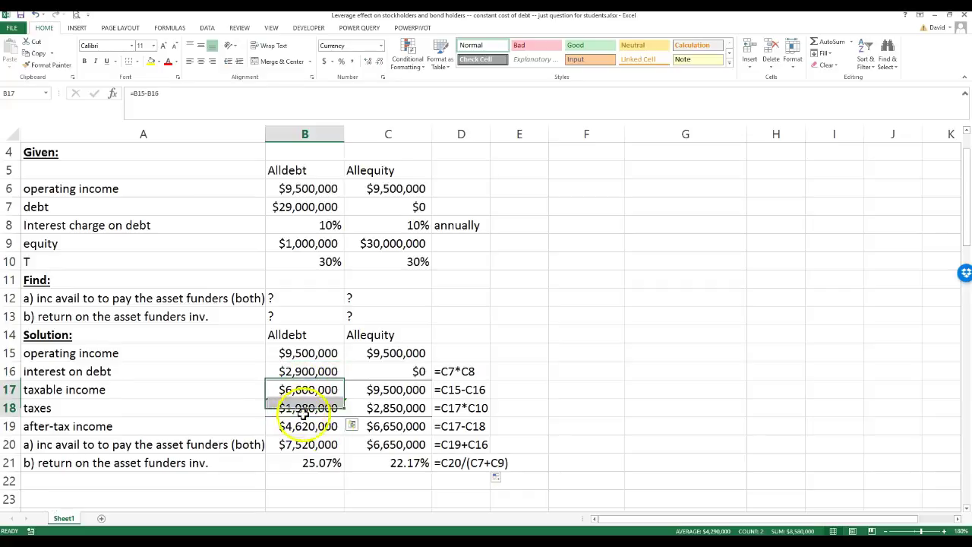
{"action": "left_click", "coordinate": [292, 391]}
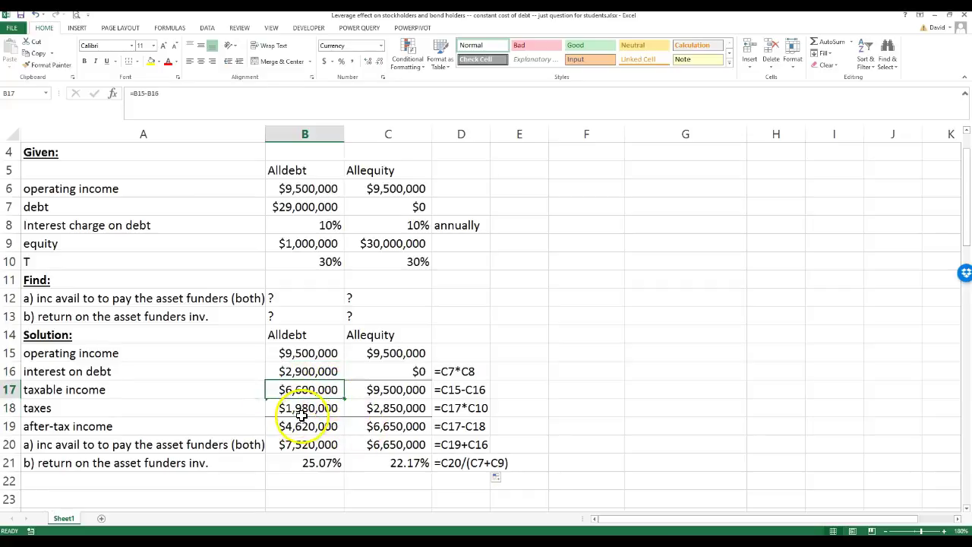
{"action": "left_click", "coordinate": [301, 413]}
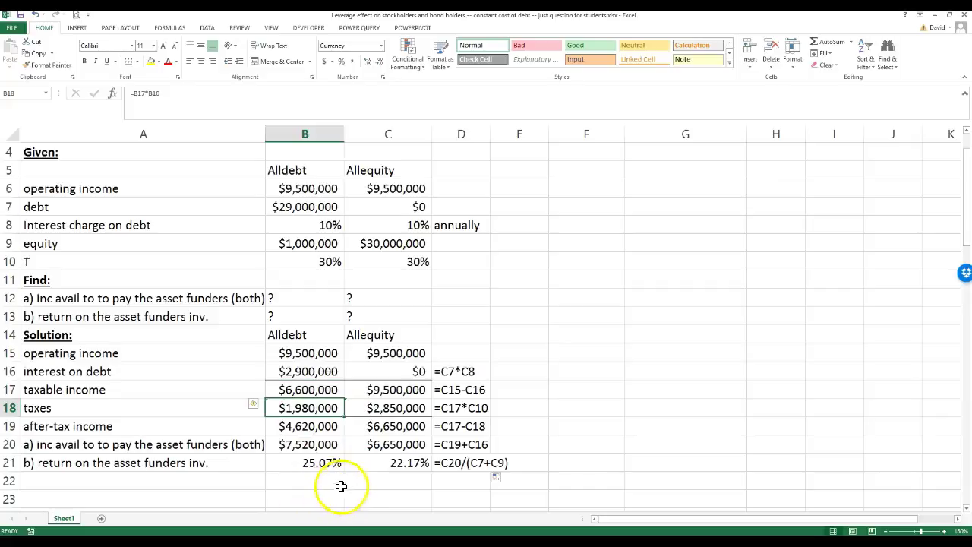
{"action": "left_click_drag", "start_coordinate": [325, 465], "coordinate": [374, 459]}
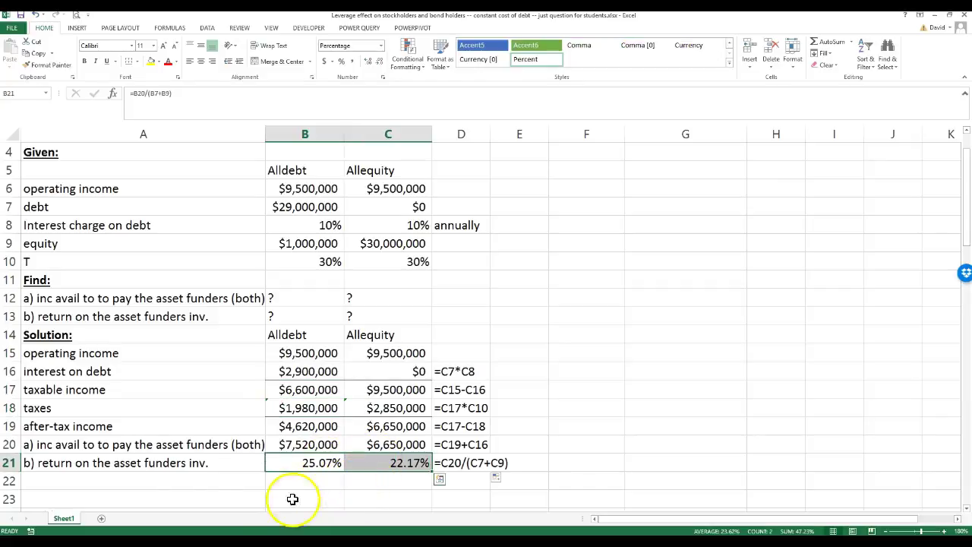
- Label A22 "return on assets to the equity funders"
{"action": "left_click", "coordinate": [146, 483]}
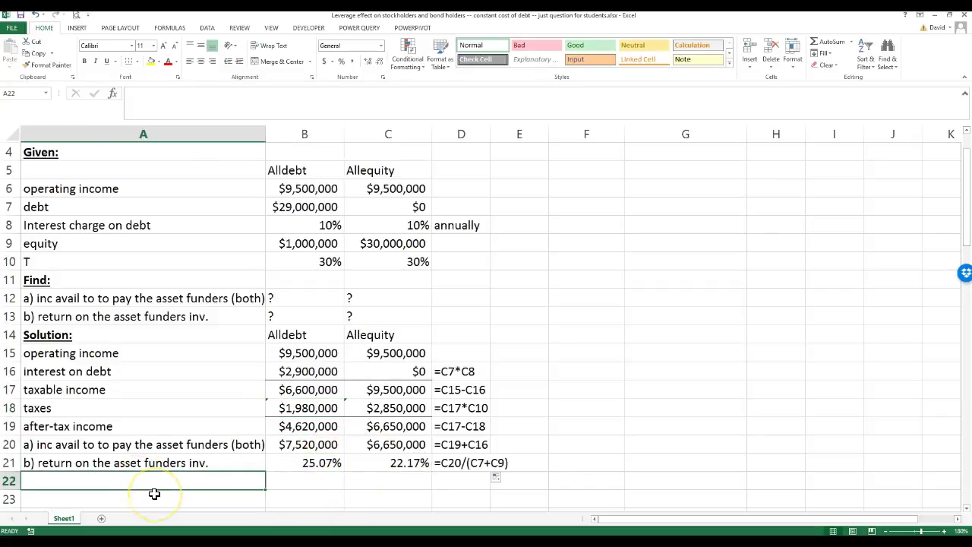
{"action": "scroll", "coordinate": [152, 243], "scroll_direction": "up", "scroll_amount": 1}
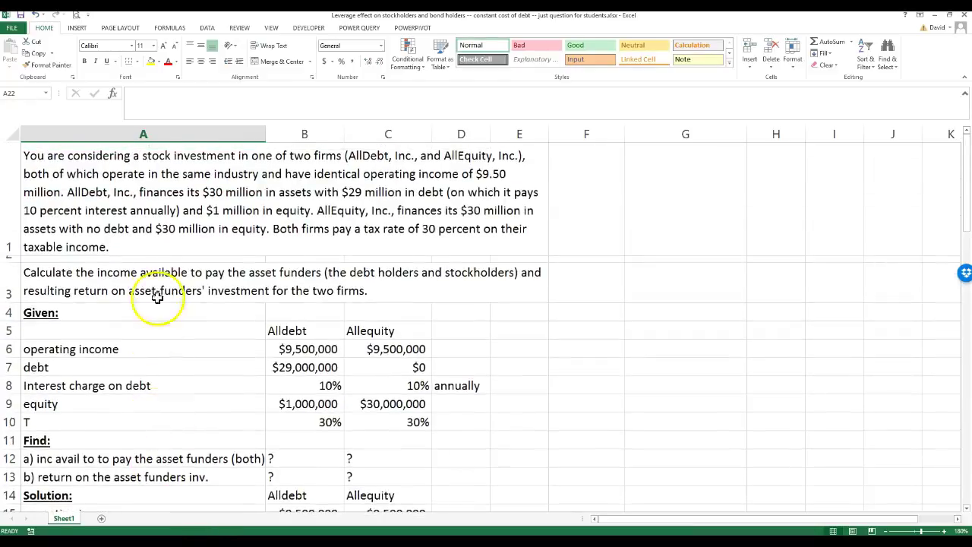
{"action": "scroll", "coordinate": [109, 357], "scroll_direction": "down", "scroll_amount": 3}
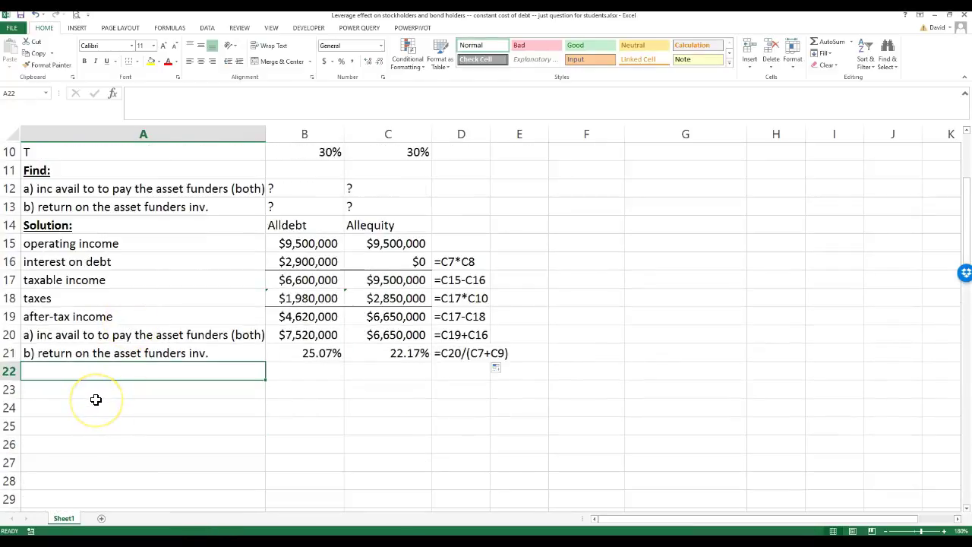
{"action": "type", "text": "turn to the equity funders"}
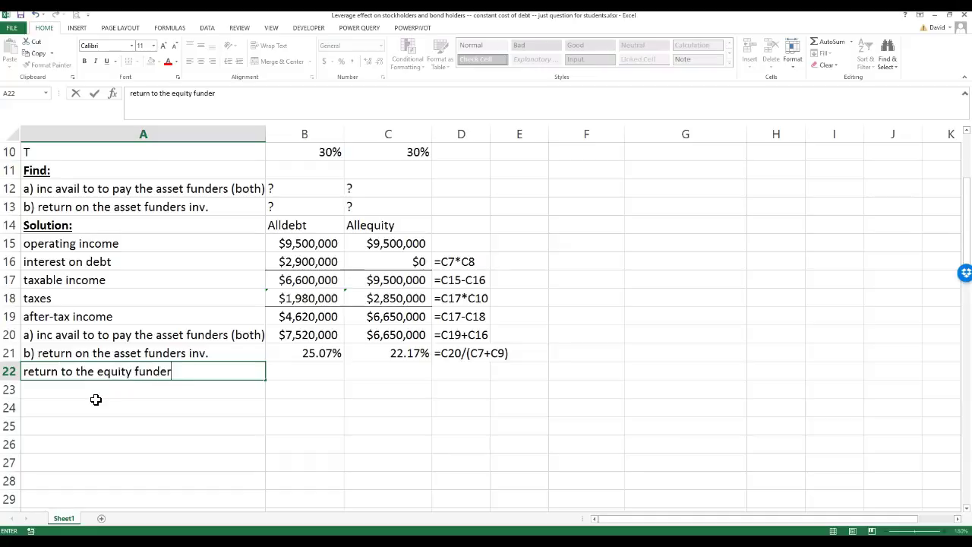
{"action": "left_click", "coordinate": [61, 372]}
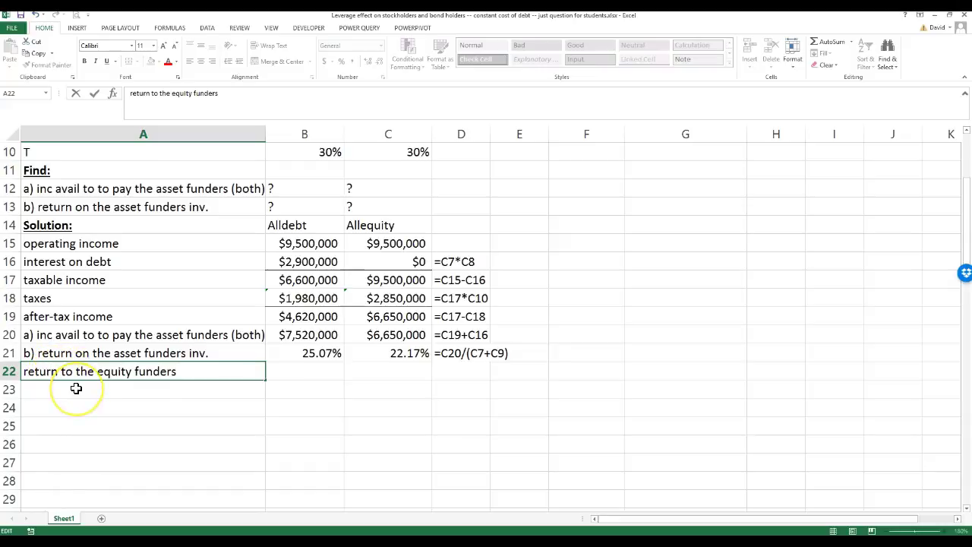
{"action": "type", "text": "on assets"}
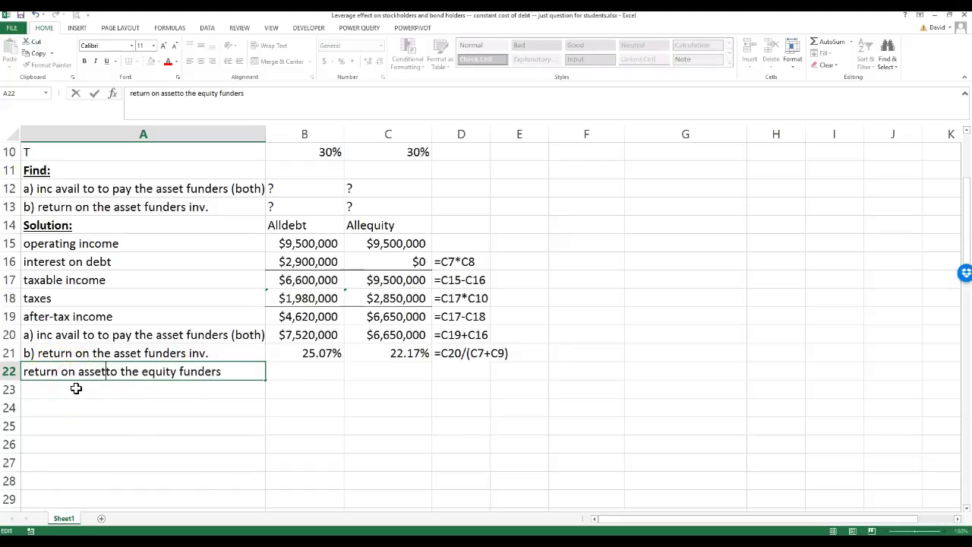
{"action": "scroll", "coordinate": [152, 414], "scroll_direction": "up", "scroll_amount": 2}
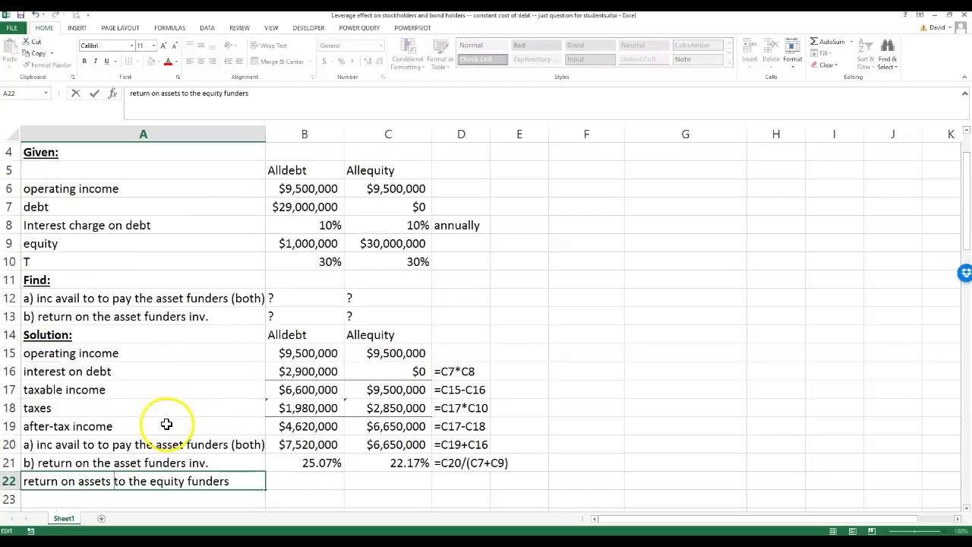
- Calculate the return to Alldebt's equity funders in B22 with =B19/B9
{"action": "left_click", "coordinate": [293, 484]}
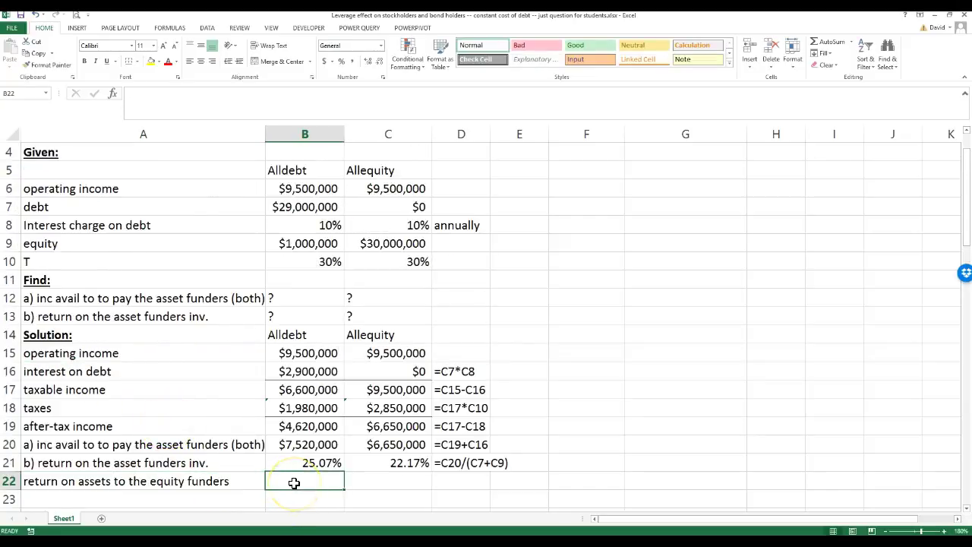
{"action": "type", "text": "="}
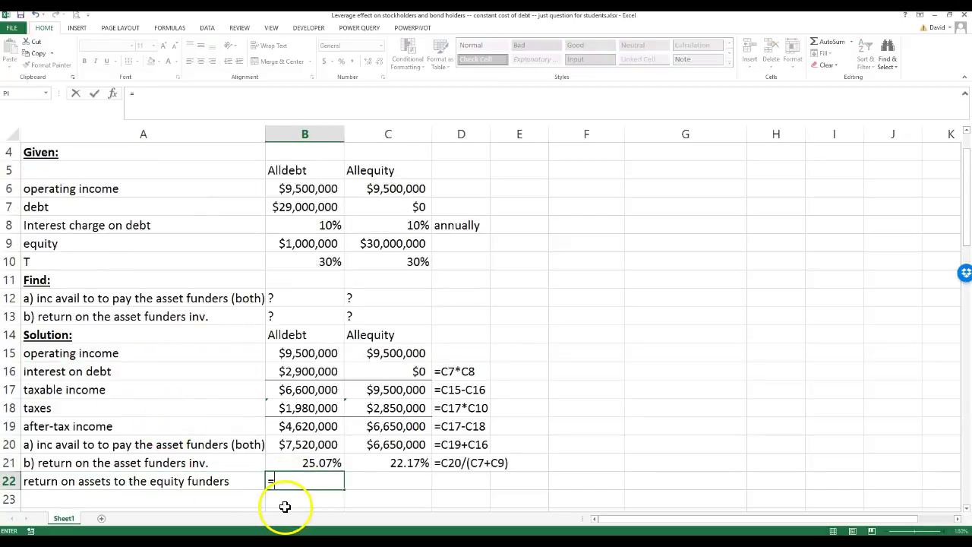
{"action": "left_click", "coordinate": [307, 427]}
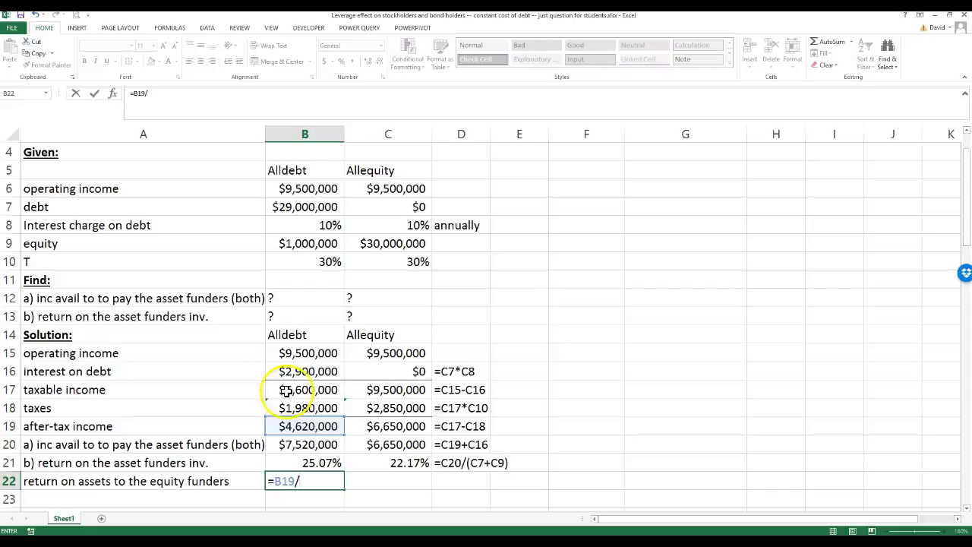
{"action": "left_click", "coordinate": [292, 243]}
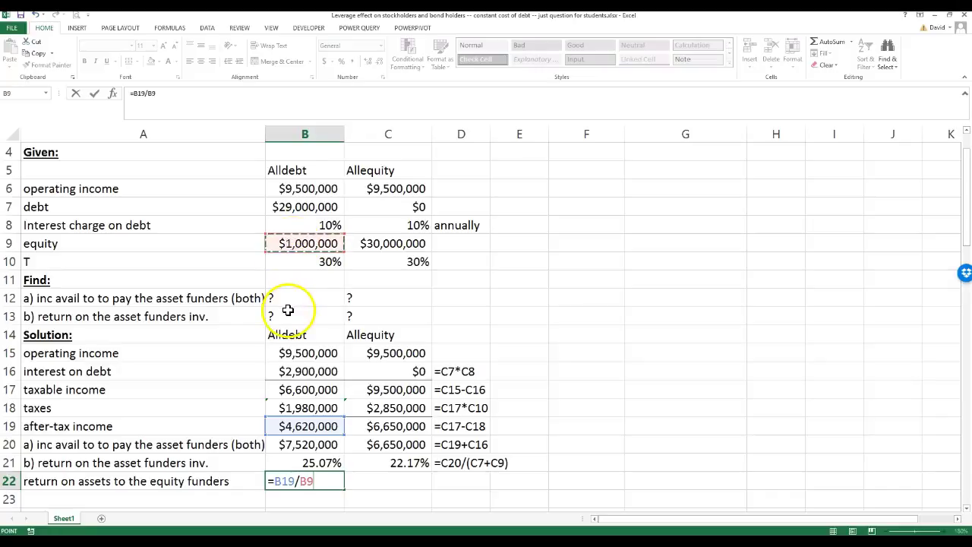
{"action": "key", "text": "Return"}
- Copy the percentage format of B21 to B22 and fill the equity funders' return across to C22
{"action": "left_click", "coordinate": [293, 462]}
{"action": "left_click", "coordinate": [48, 66]}
{"action": "left_click", "coordinate": [304, 483]}
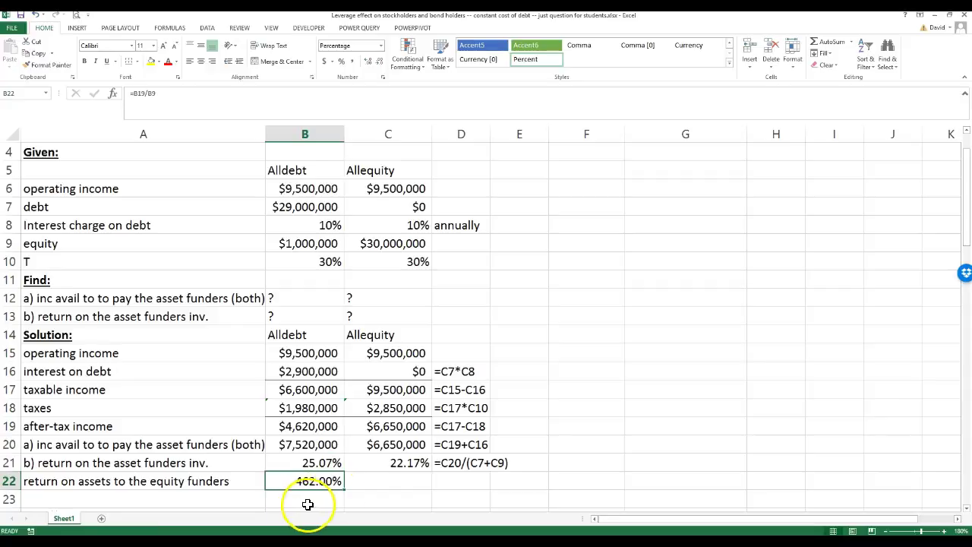
{"action": "left_click_drag", "start_coordinate": [342, 490], "coordinate": [383, 499]}
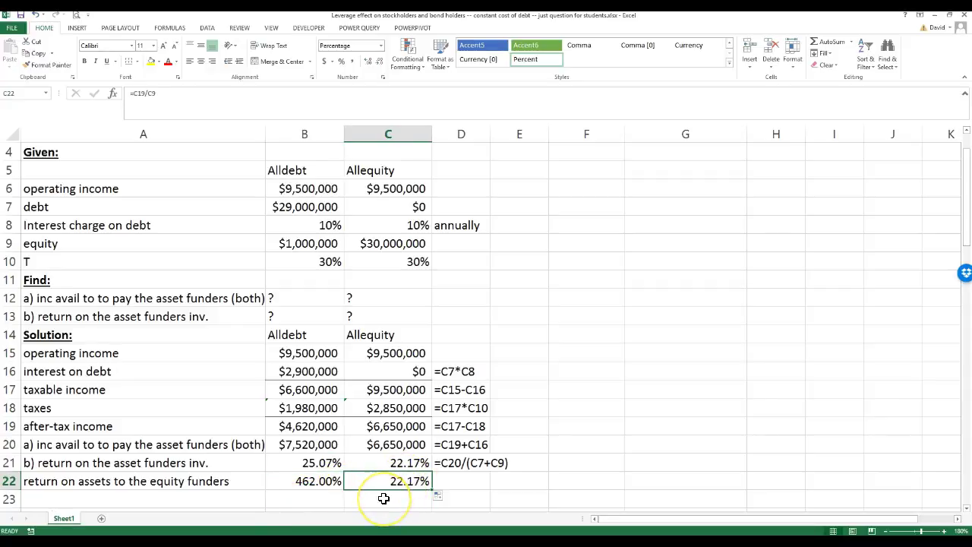
- Examine both firms' returns to equity funders in row 22 against the equity, interest charges and debt in the given data
{"action": "left_click", "coordinate": [326, 487]}
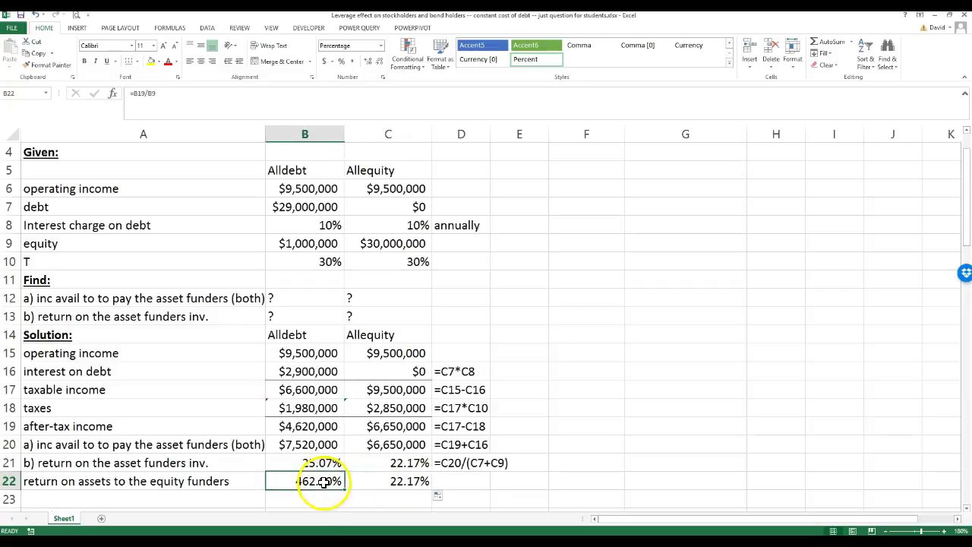
{"action": "left_click", "coordinate": [362, 483]}
{"action": "left_click", "coordinate": [322, 482]}
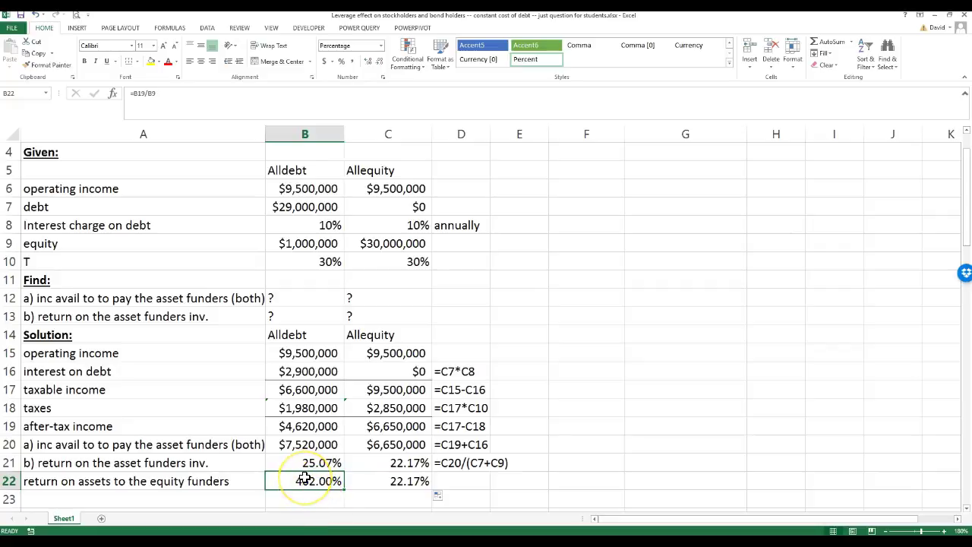
{"action": "left_click", "coordinate": [321, 243]}
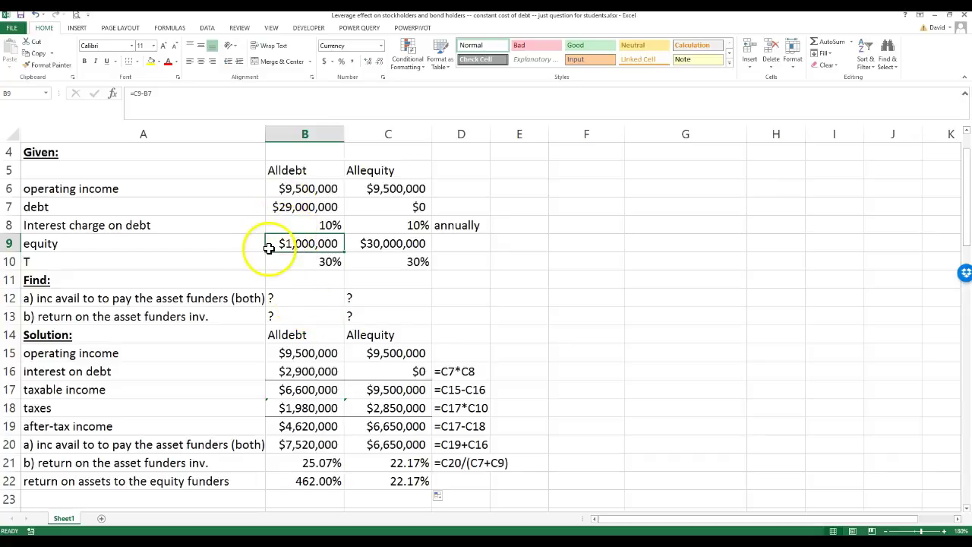
{"action": "left_click", "coordinate": [318, 223]}
{"action": "left_click", "coordinate": [386, 222]}
{"action": "left_click", "coordinate": [323, 223]}
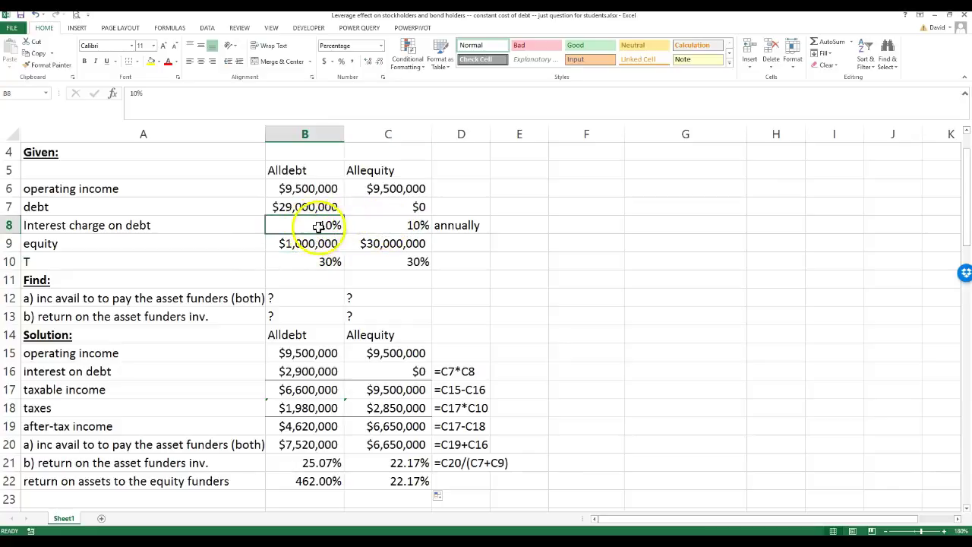
{"action": "left_click", "coordinate": [354, 229]}
{"action": "left_click", "coordinate": [318, 230]}
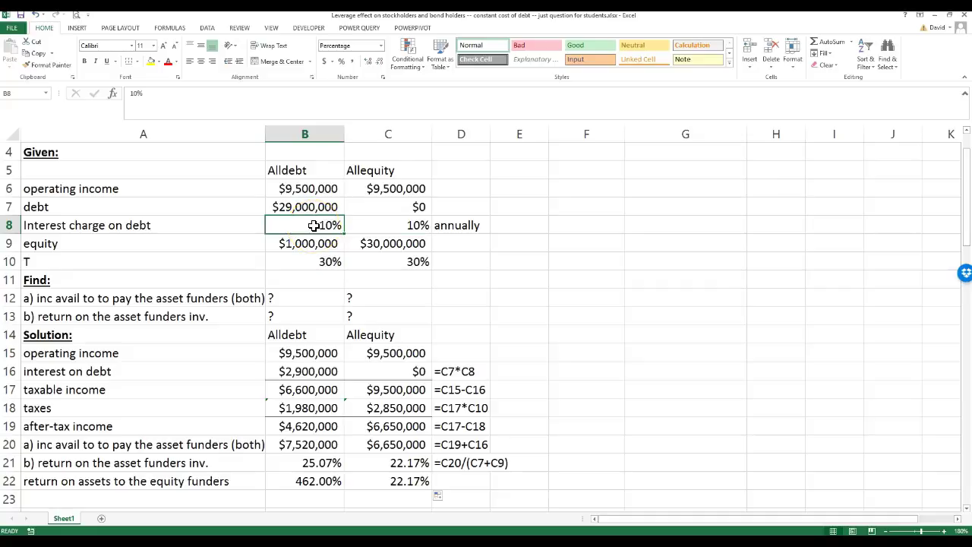
{"action": "left_click", "coordinate": [380, 223]}
{"action": "left_click", "coordinate": [313, 220]}
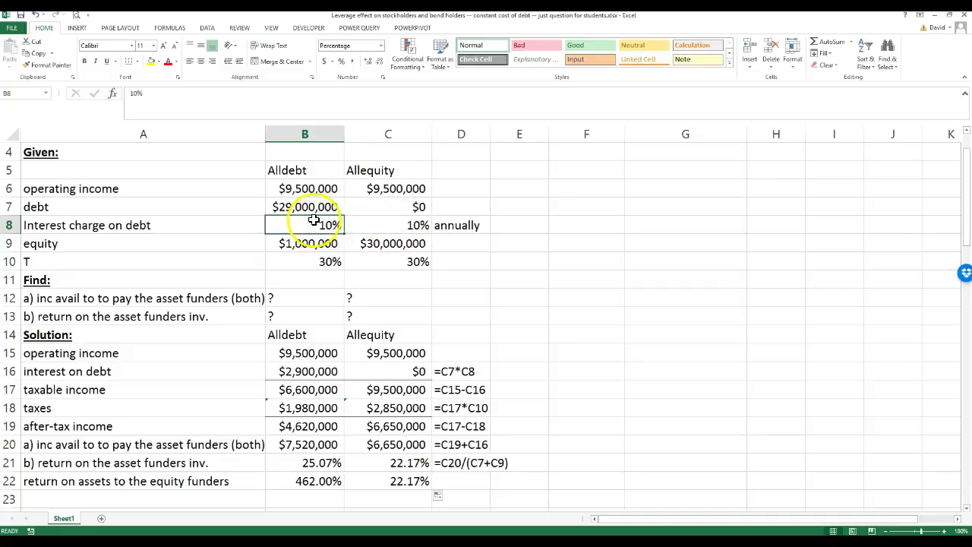
{"action": "left_click", "coordinate": [369, 226]}
{"action": "left_click", "coordinate": [317, 222]}
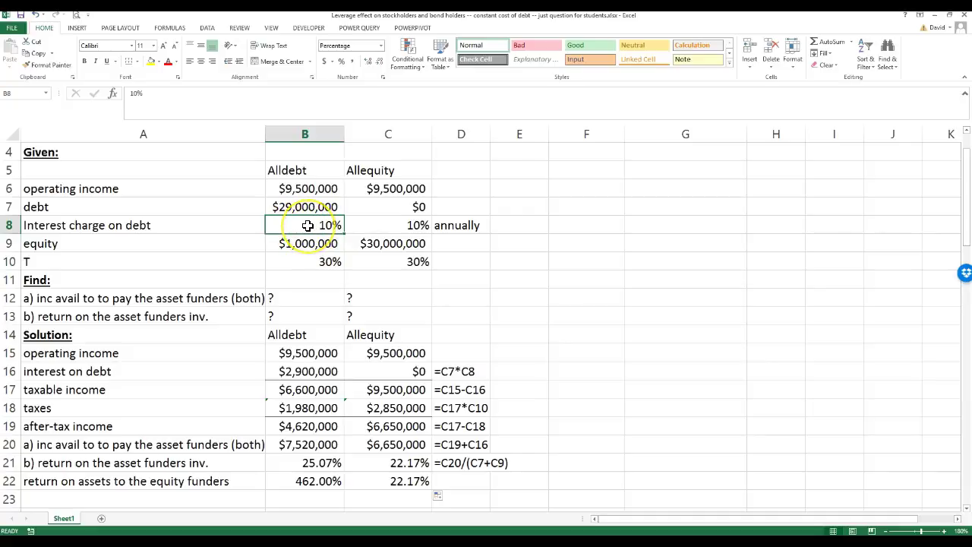
{"action": "left_click", "coordinate": [297, 204]}
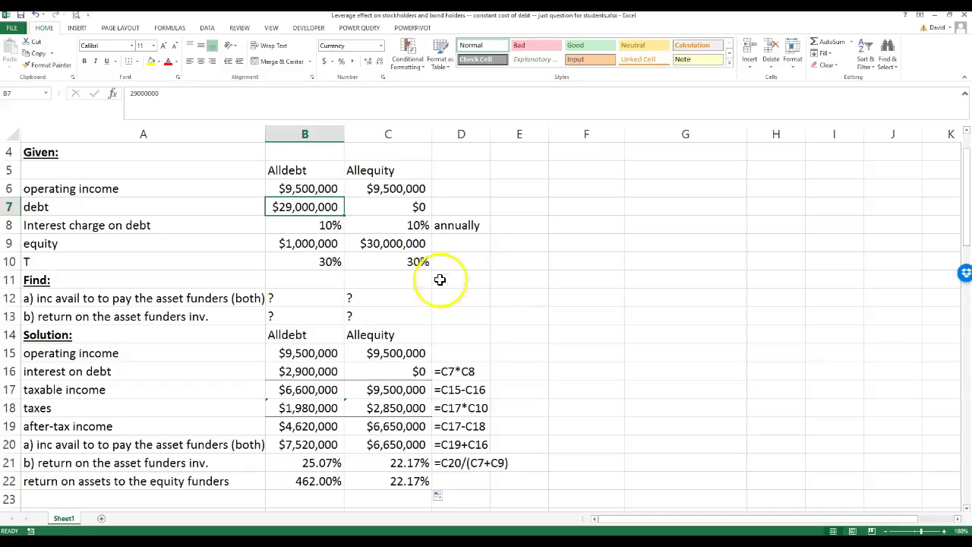
- Make sure the Developer tab is enabled among the main tabs in the ribbon customization options and apply the settings
{"action": "left_click", "coordinate": [14, 30]}
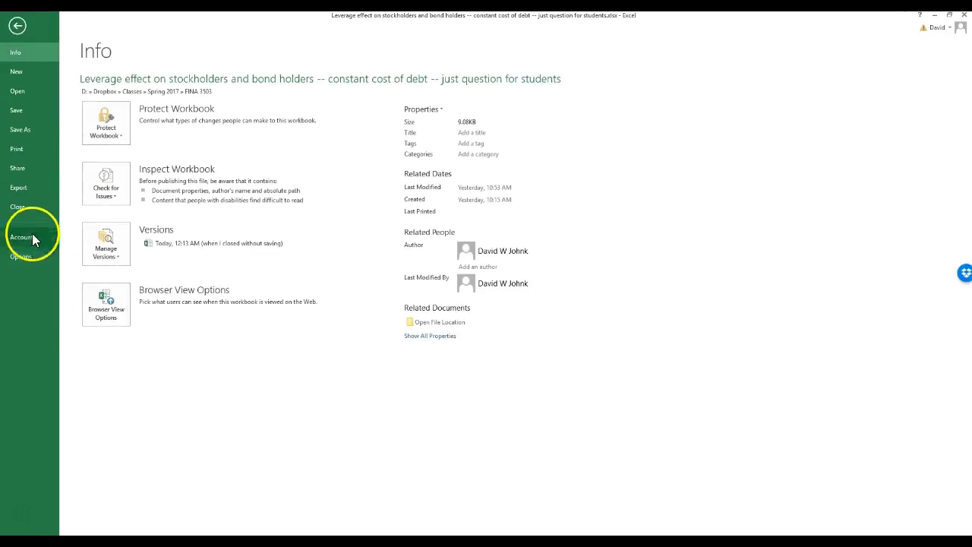
{"action": "left_click", "coordinate": [19, 258]}
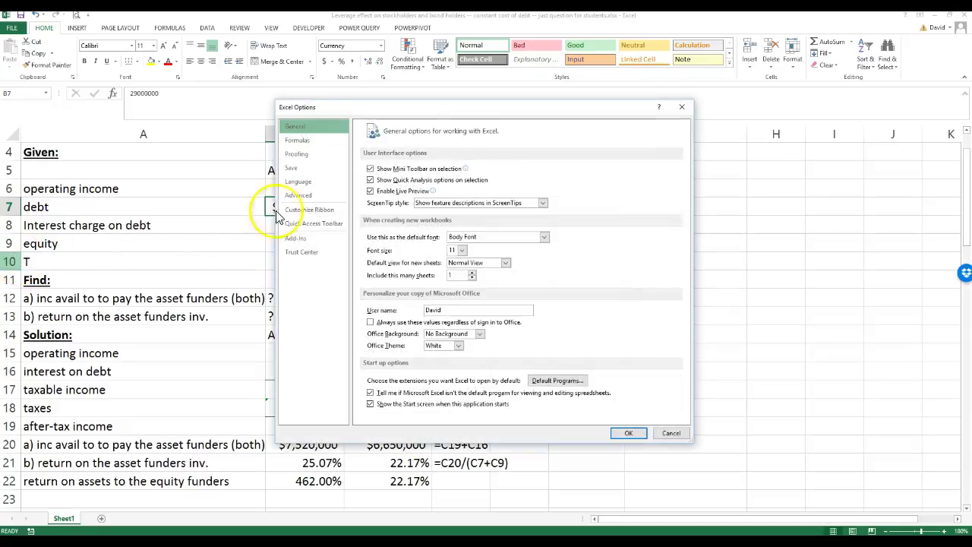
{"action": "left_click", "coordinate": [293, 212]}
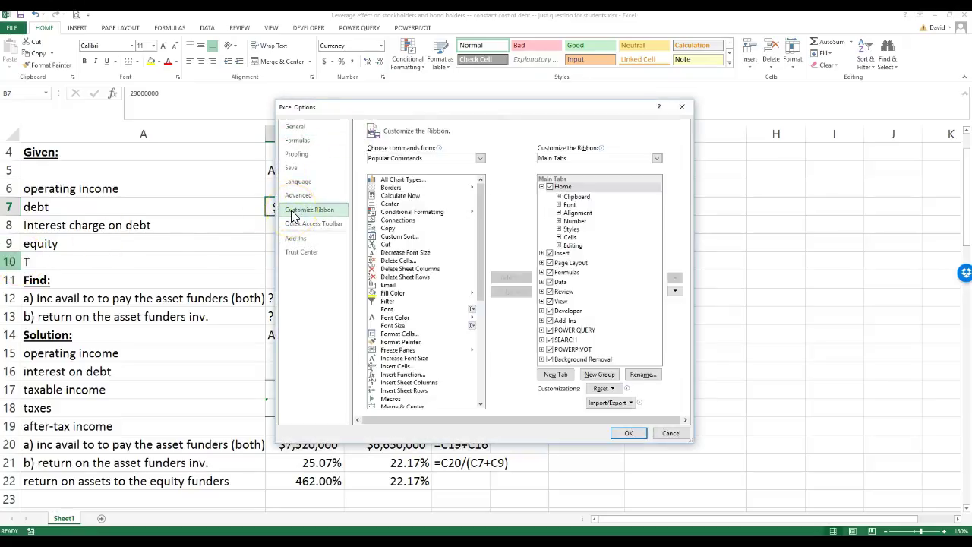
{"action": "left_click", "coordinate": [550, 310]}
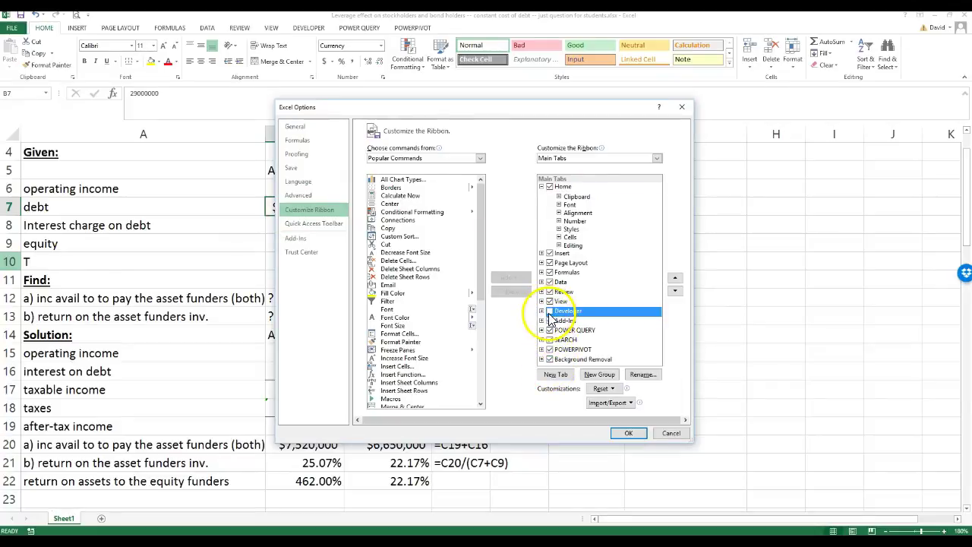
{"action": "left_click", "coordinate": [629, 433]}
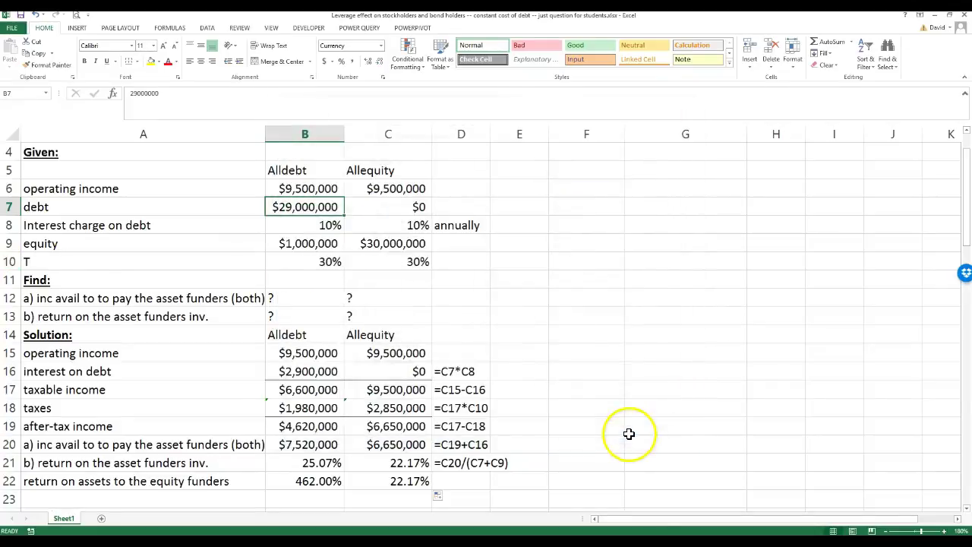
- Insert a horizontal scroll bar form control beside the debt row, spanning columns E to G
{"action": "left_click", "coordinate": [310, 29]}
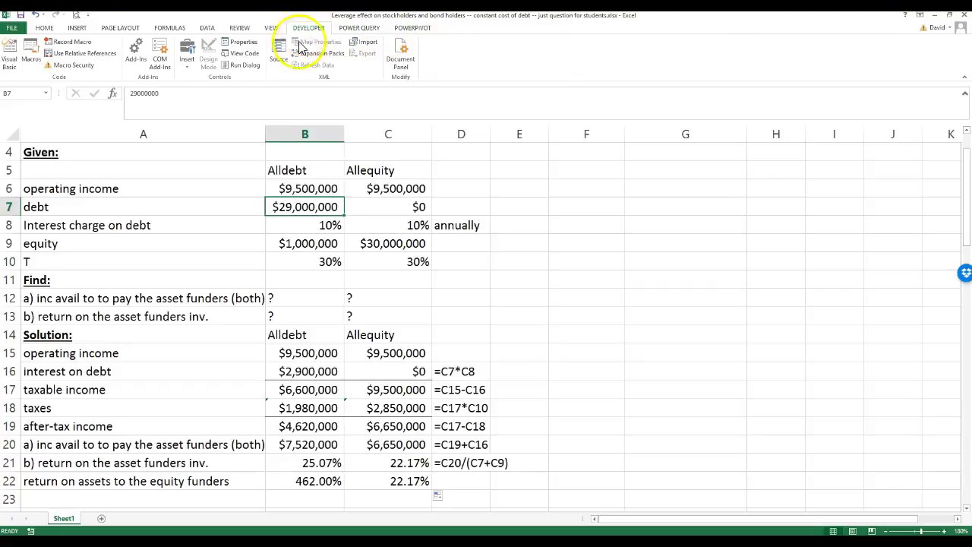
{"action": "left_click", "coordinate": [189, 73]}
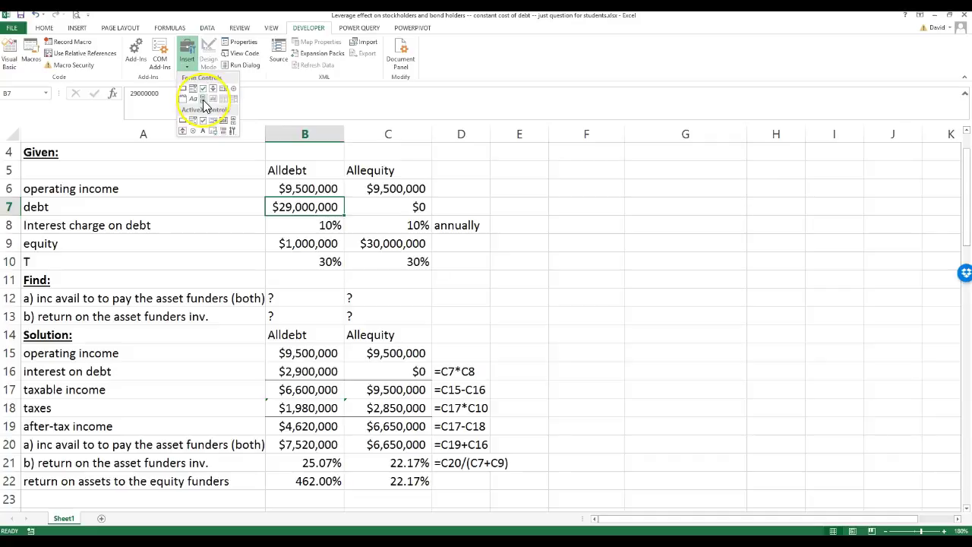
{"action": "left_click", "coordinate": [204, 104]}
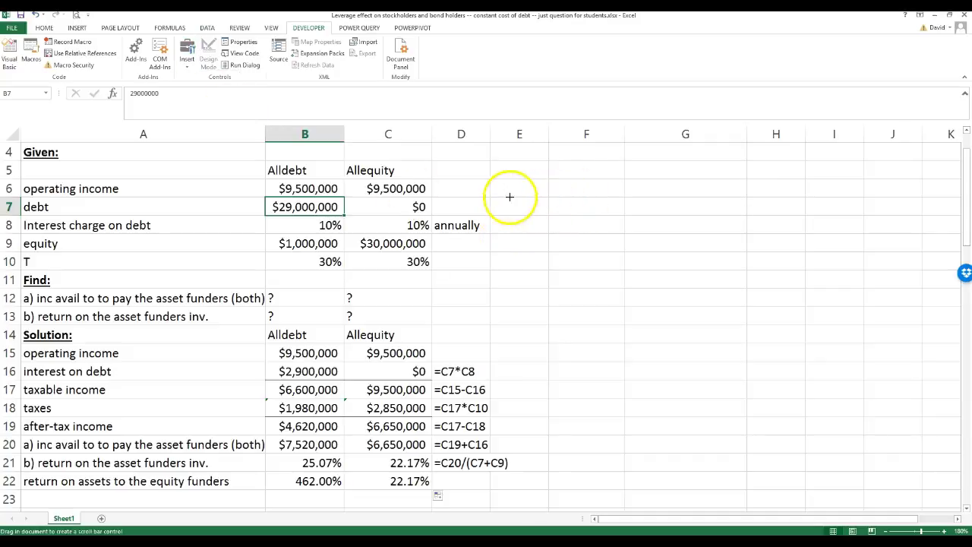
{"action": "left_click_drag", "start_coordinate": [492, 196], "coordinate": [693, 212]}
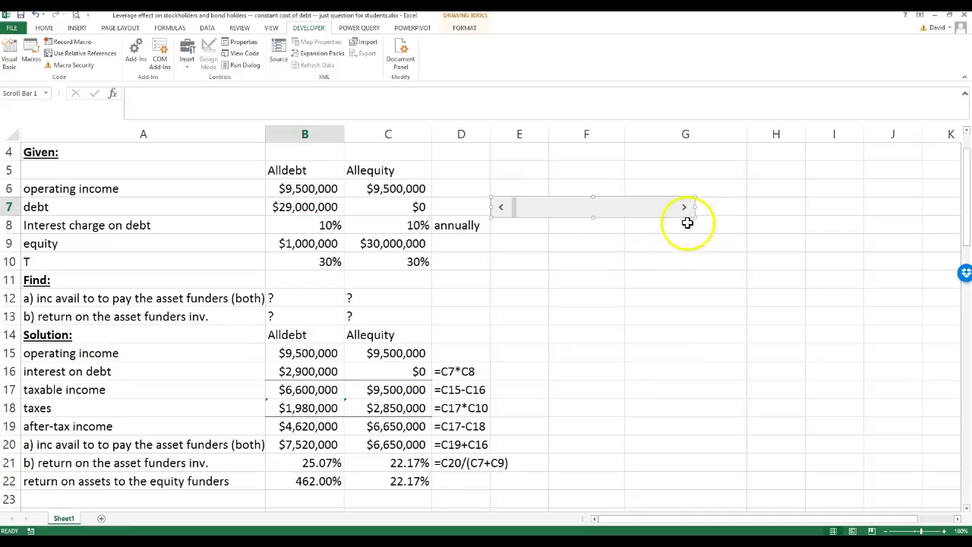
- Enter 1000 in cell E9 as the driver value below the scroll bar
{"action": "left_click", "coordinate": [508, 224]}
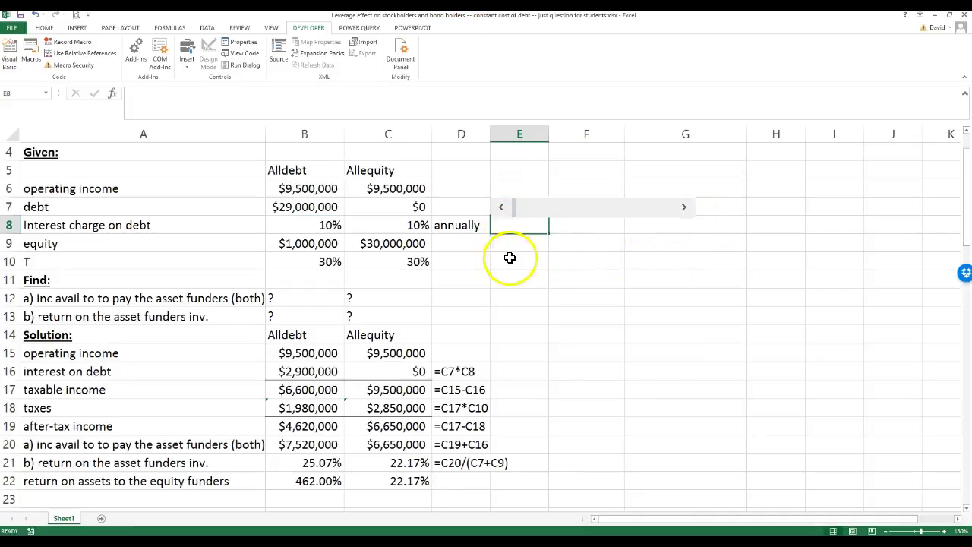
{"action": "left_click", "coordinate": [514, 242]}
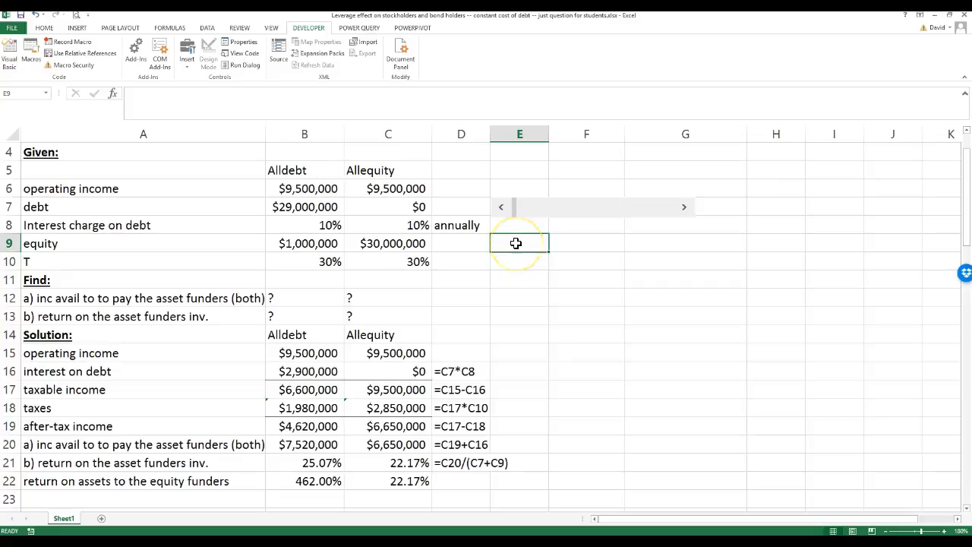
{"action": "type", "text": "1000"}
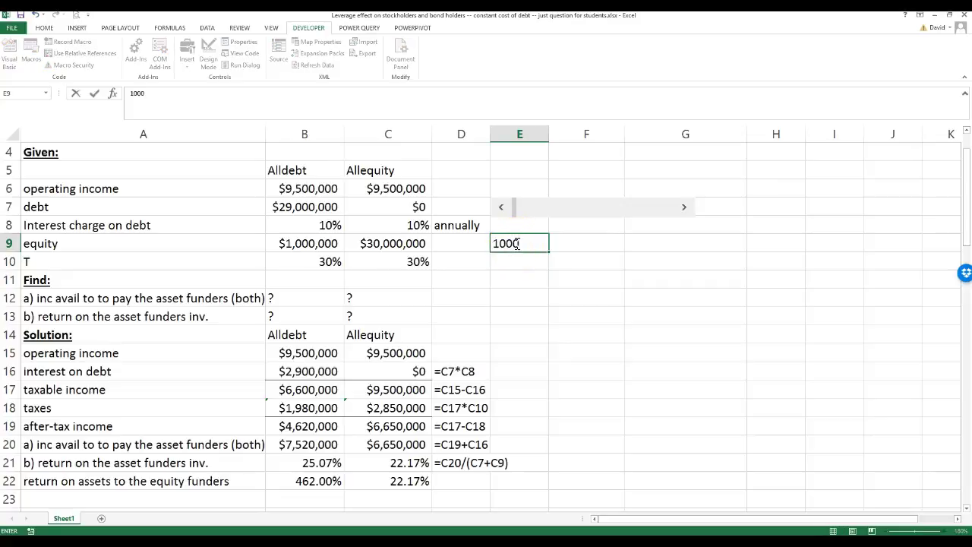
{"action": "key", "text": "Return"}
- Make Alldebt's debt in B7 depend on the driver cell with the formula =E9*30000
{"action": "left_click", "coordinate": [293, 207]}
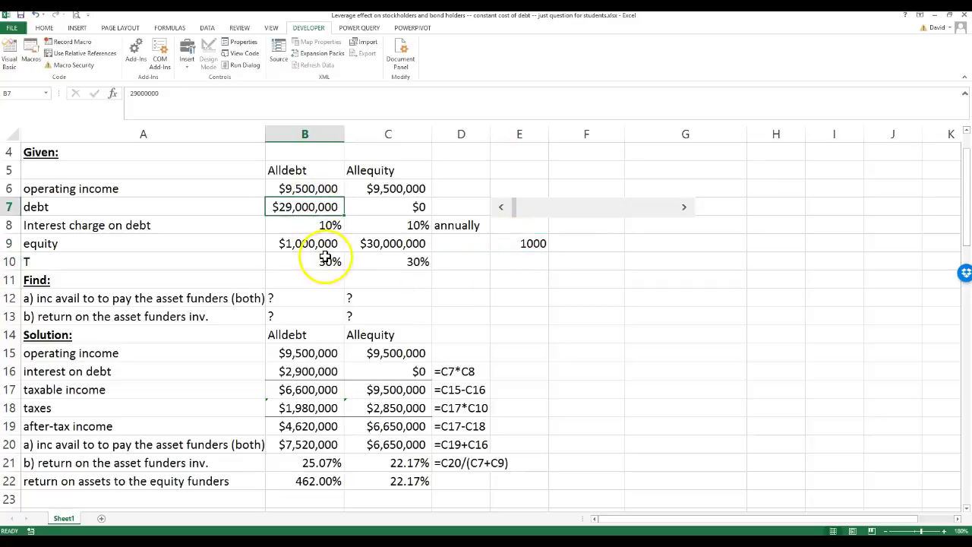
{"action": "type", "text": "="}
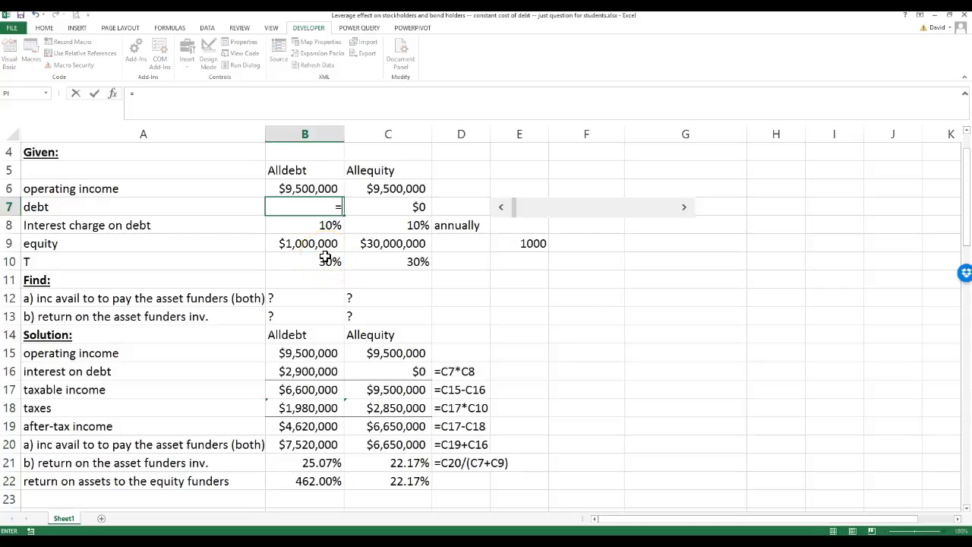
{"action": "left_click", "coordinate": [514, 241]}
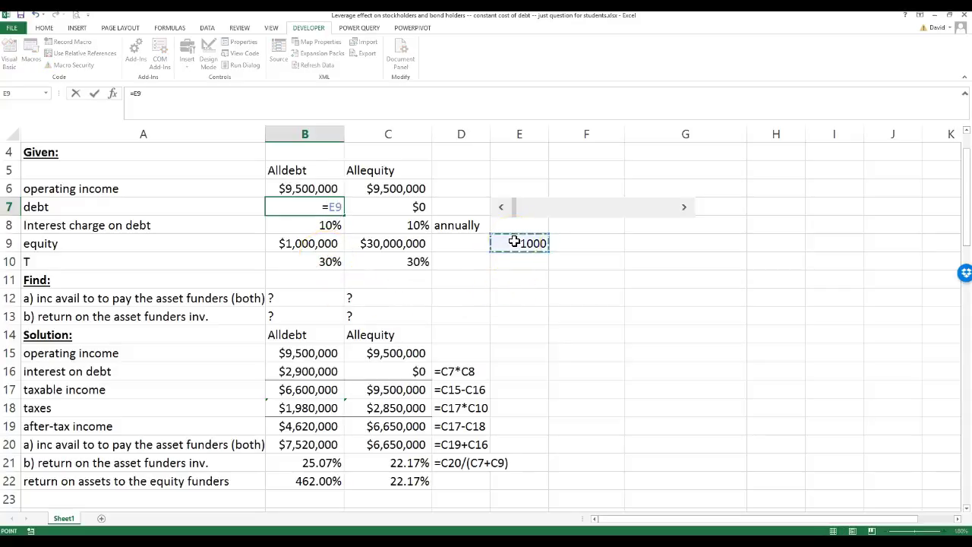
{"action": "type", "text": "*"}
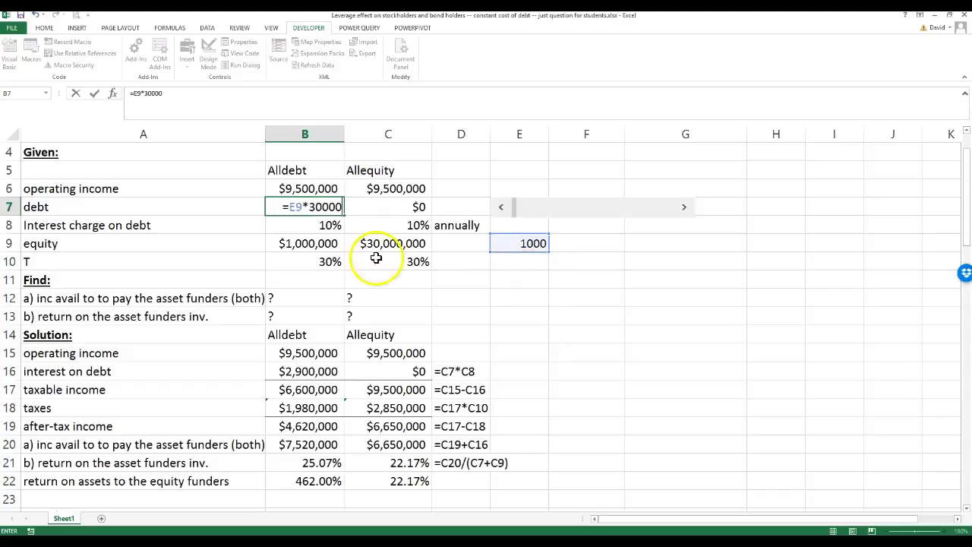
{"action": "key", "text": "Return"}
- Test the debt formula by entering 500 and 100 in E9 and checking Alldebt's debt
{"action": "left_click", "coordinate": [519, 246]}
{"action": "type", "text": "500"}
{"action": "key", "text": "Return"}
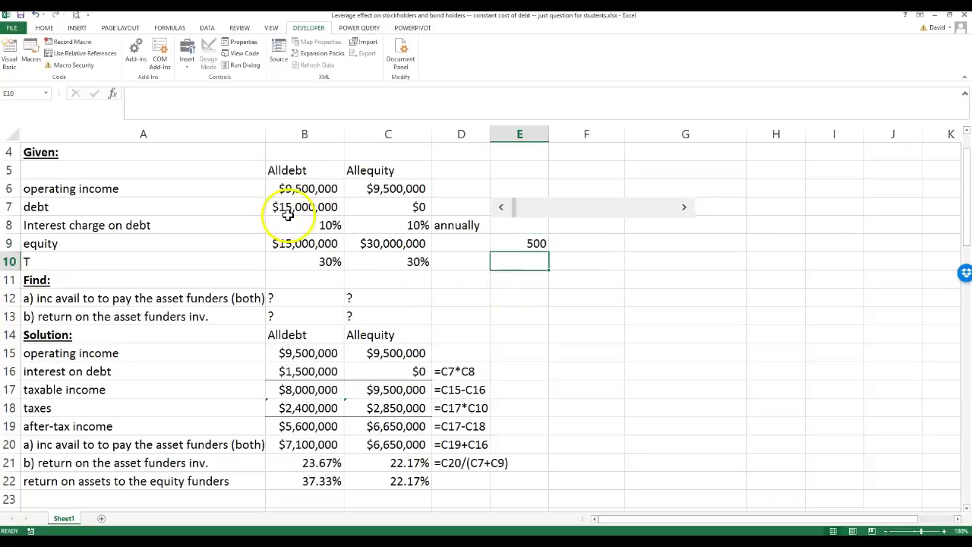
{"action": "left_click", "coordinate": [282, 208]}
{"action": "left_click", "coordinate": [524, 243]}
{"action": "type", "text": "100"}
{"action": "key", "text": "Return"}
{"action": "left_click", "coordinate": [506, 243]}
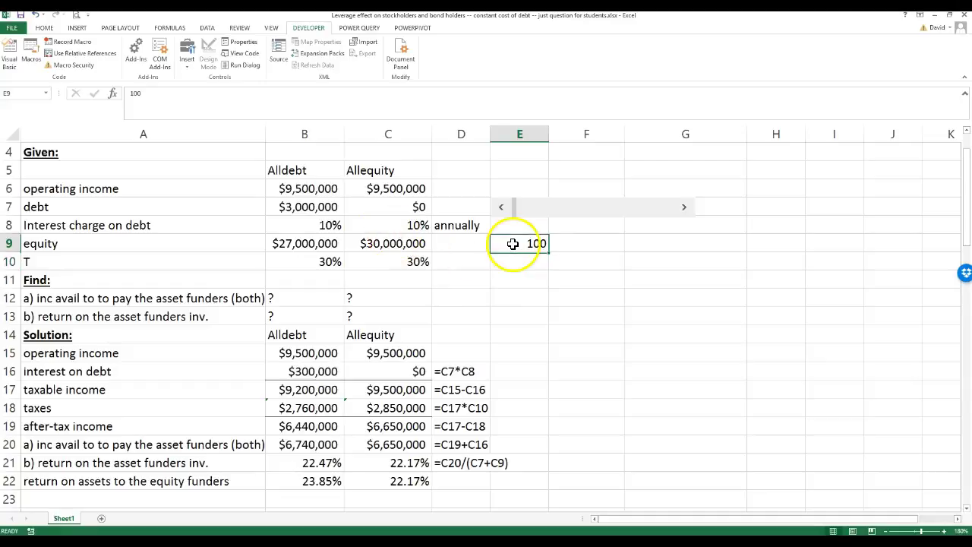
{"action": "left_click", "coordinate": [301, 208]}
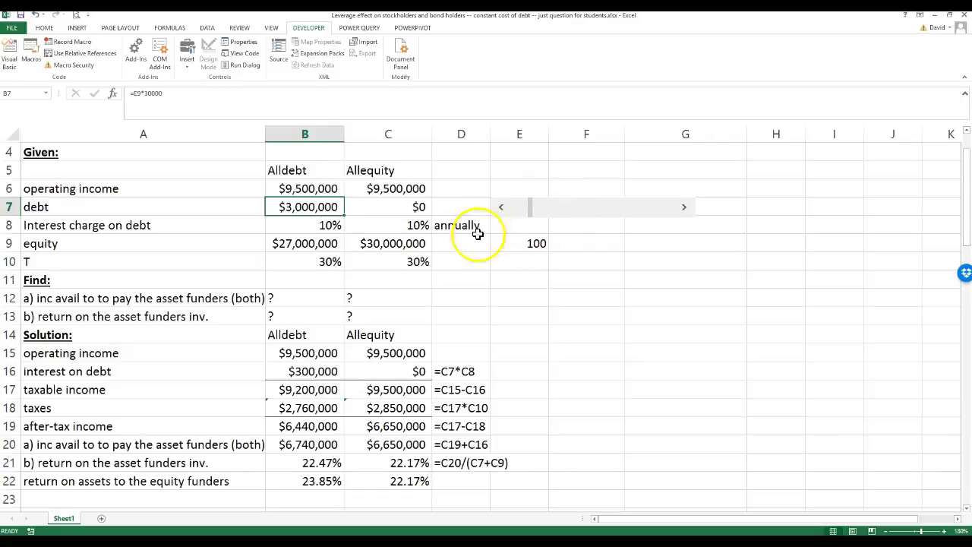
- Format the scroll bar control with a maximum value of 1000 and a cell link to $E$9
{"action": "right_click", "coordinate": [586, 208]}
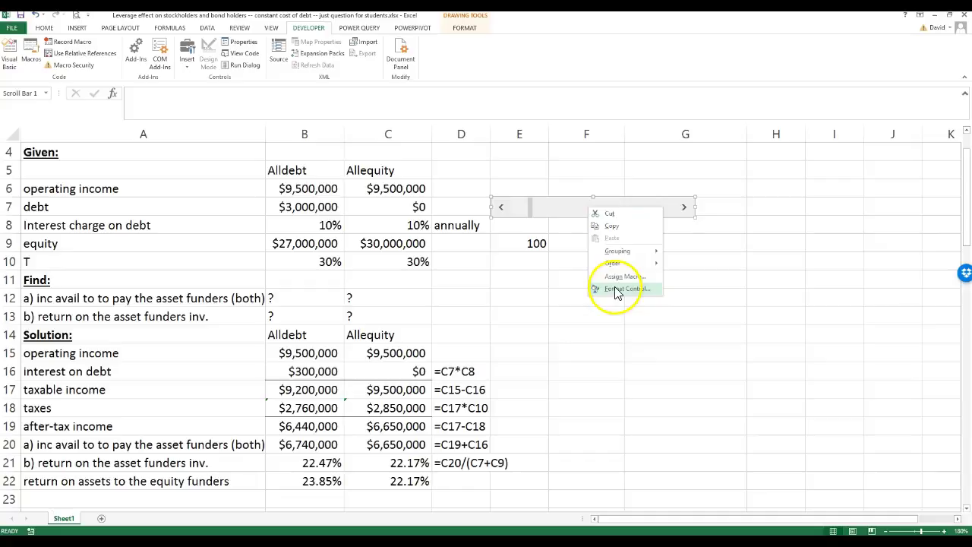
{"action": "left_click", "coordinate": [619, 294]}
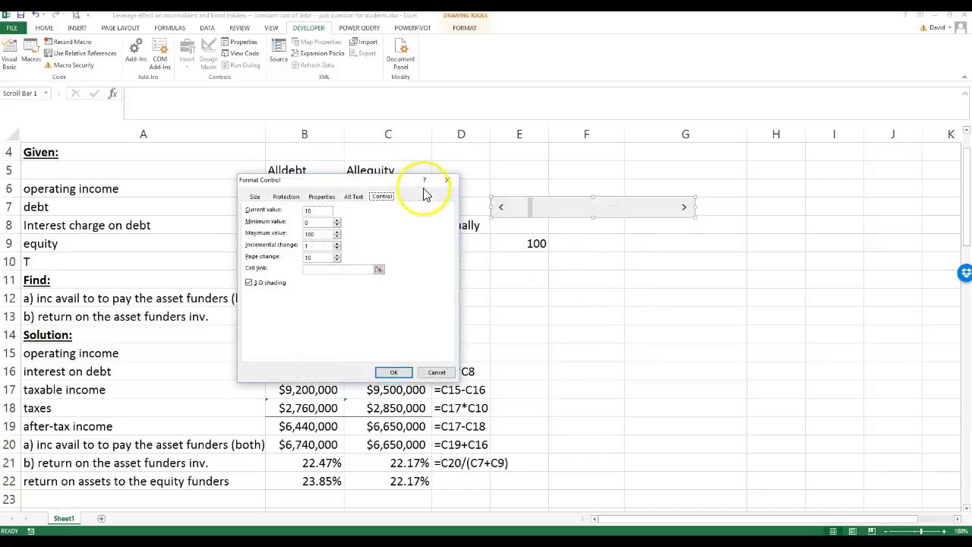
{"action": "left_click_drag", "start_coordinate": [410, 184], "coordinate": [820, 172]}
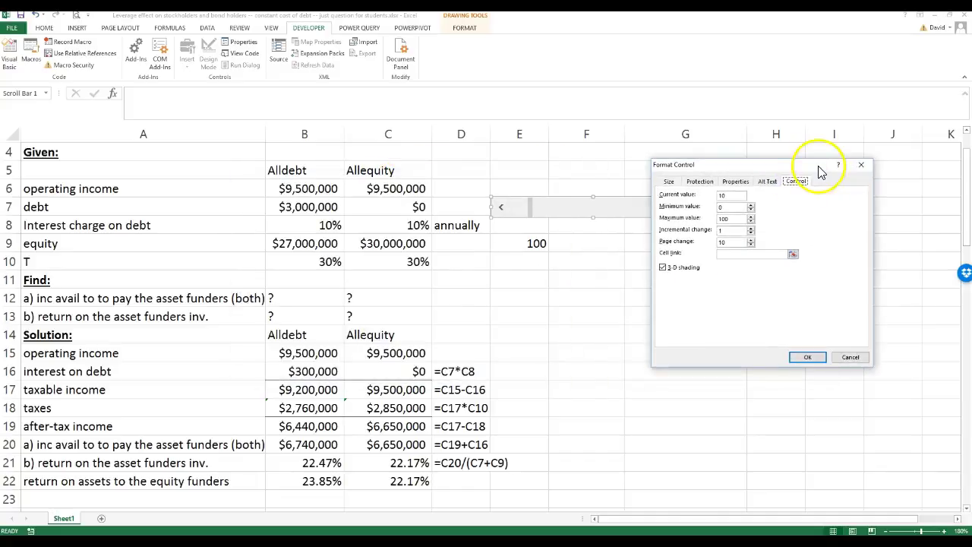
{"action": "left_click", "coordinate": [727, 254]}
{"action": "left_click", "coordinate": [529, 244]}
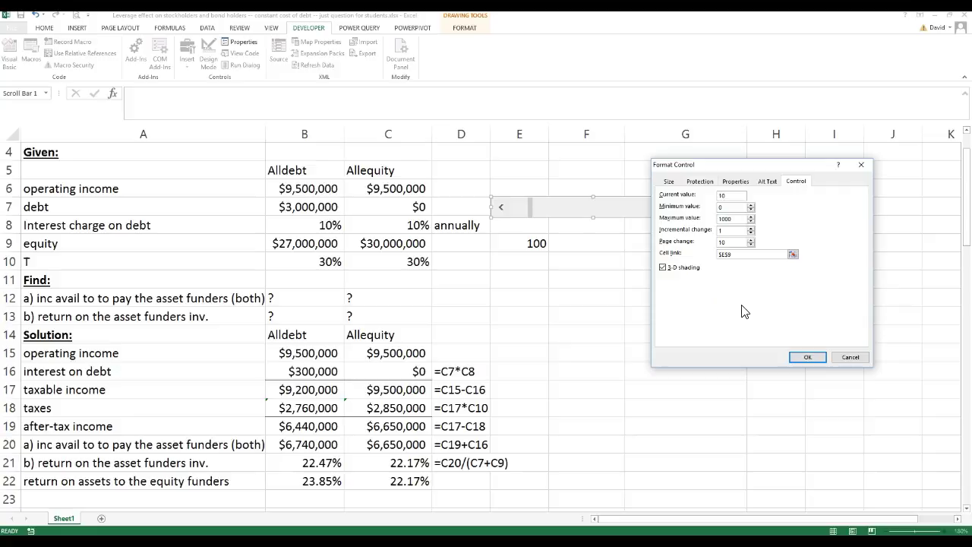
{"action": "left_click", "coordinate": [731, 230]}
{"action": "type", "text": "00"}
{"action": "left_click", "coordinate": [807, 357]}
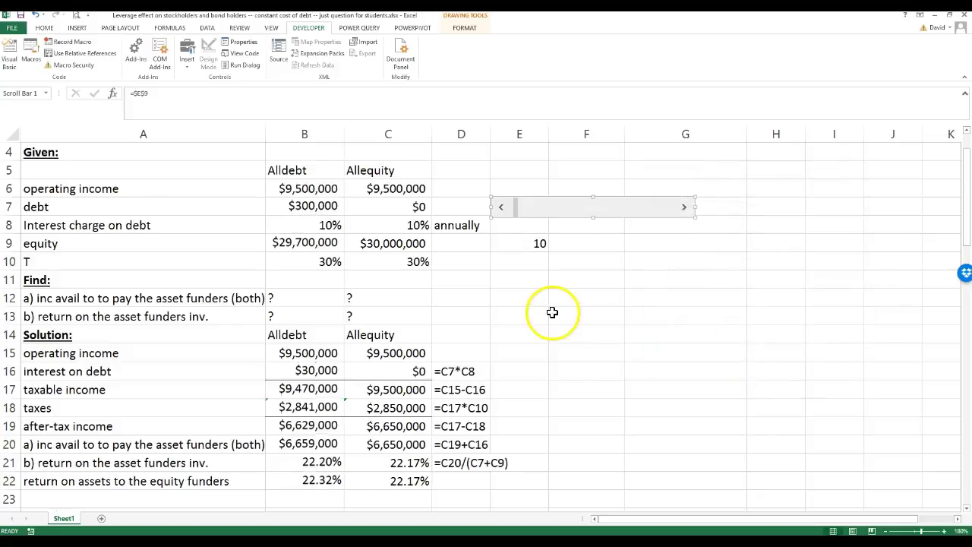
- Deselect the scroll bar and test it by sliding it up to its maximum of 1000
{"action": "left_click", "coordinate": [611, 170]}
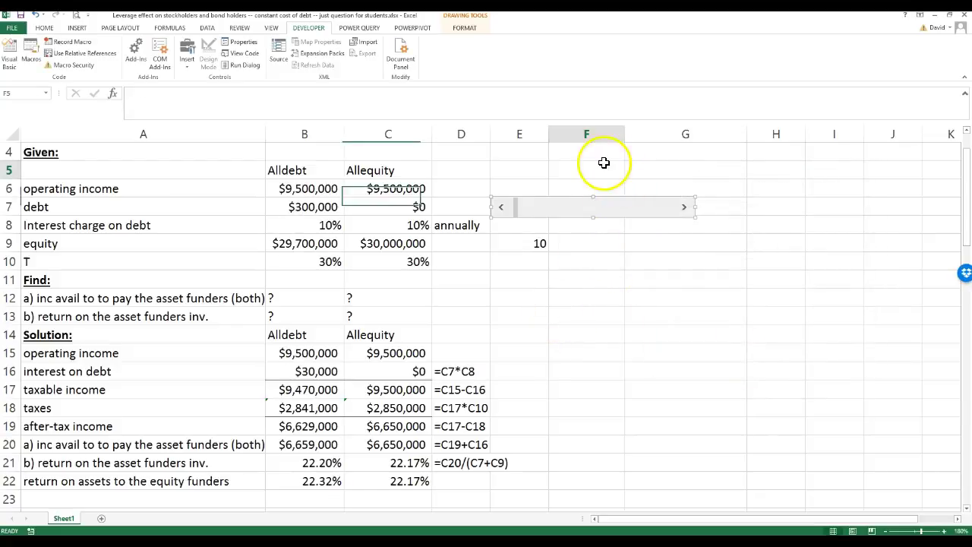
{"action": "left_click", "coordinate": [535, 213]}
{"action": "left_click", "coordinate": [535, 212]}
{"action": "left_click", "coordinate": [535, 213]}
{"action": "left_click_drag", "start_coordinate": [535, 215], "coordinate": [686, 213]}
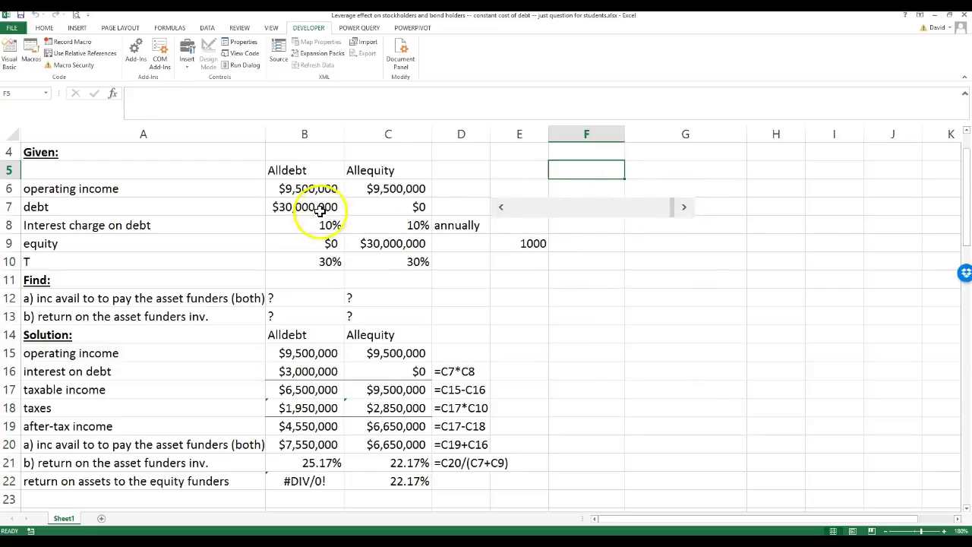
- Slide the scroll bar down to 225 and up to 784 to explore how Alldebt's debt level affects returns
{"action": "left_click", "coordinate": [294, 210]}
{"action": "left_click_drag", "start_coordinate": [675, 209], "coordinate": [550, 218]}
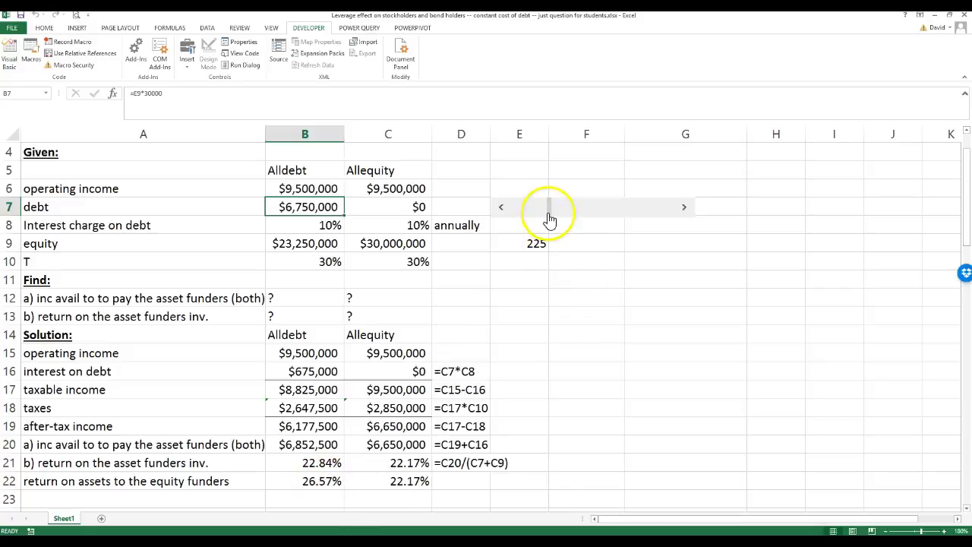
{"action": "left_click_drag", "start_coordinate": [551, 218], "coordinate": [638, 216]}
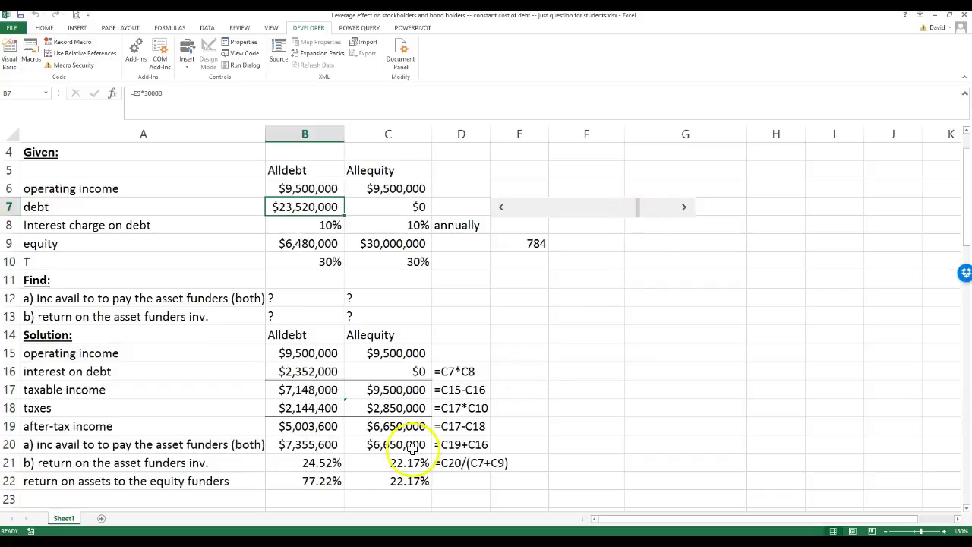
- Select Alldebt's equity funders' return in B22 and move the scroll bar to 1000 and back to 990
{"action": "left_click", "coordinate": [322, 481]}
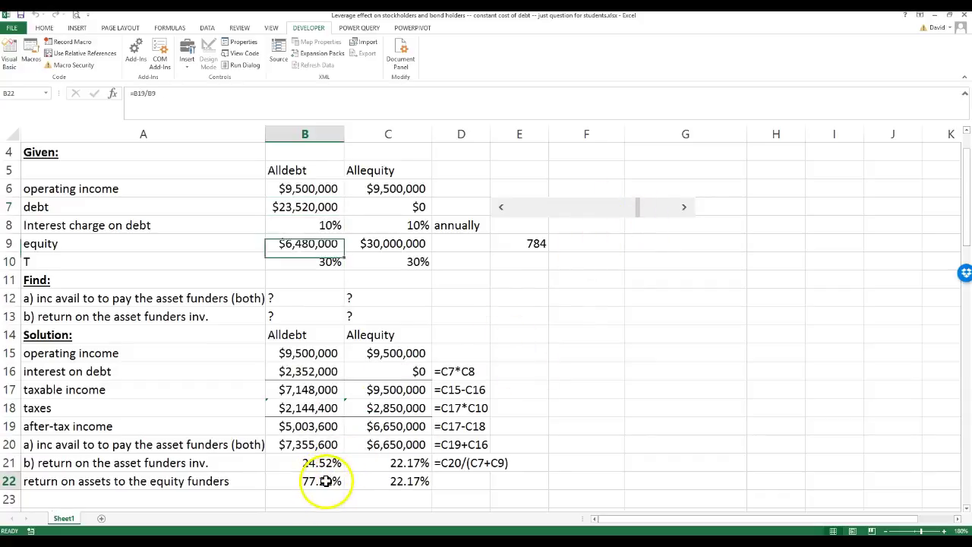
{"action": "left_click_drag", "start_coordinate": [641, 210], "coordinate": [676, 210]}
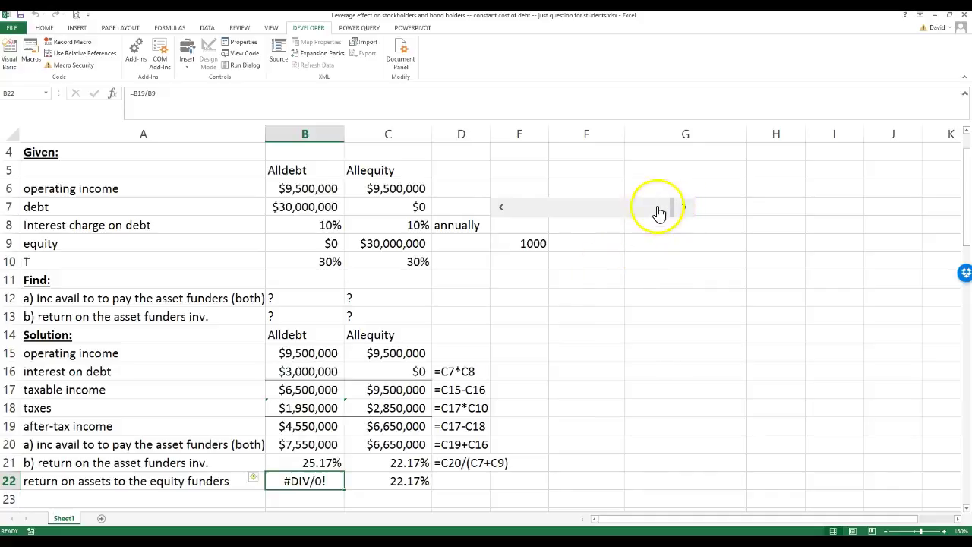
{"action": "left_click", "coordinate": [502, 207]}
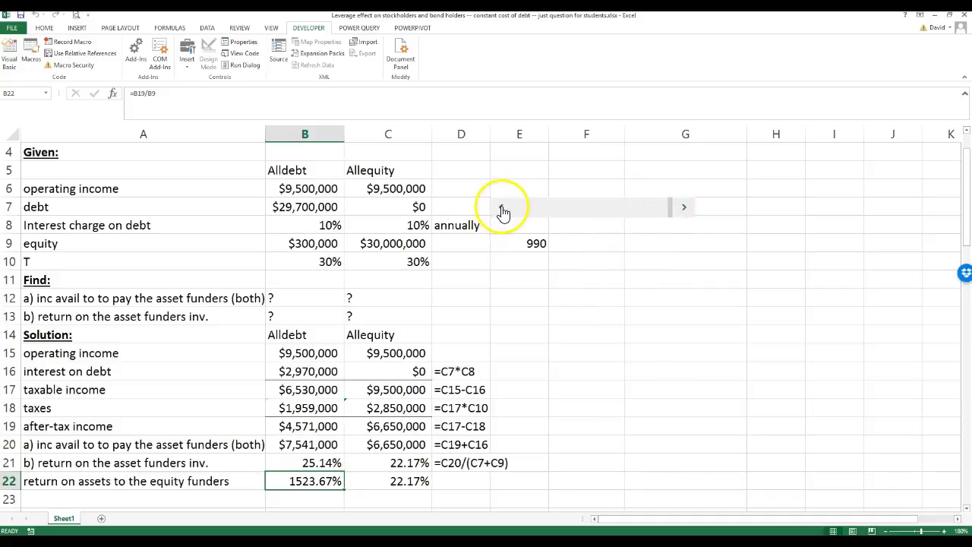
- Examine Alldebt's equity, debt and return to equity funders, along with both firms' interest charge on debt
{"action": "left_click", "coordinate": [306, 245]}
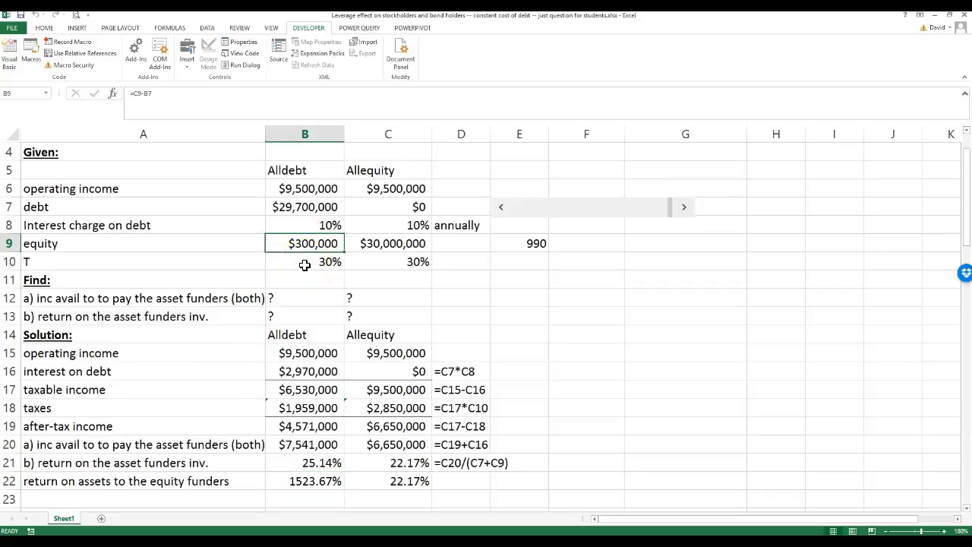
{"action": "left_click", "coordinate": [310, 207]}
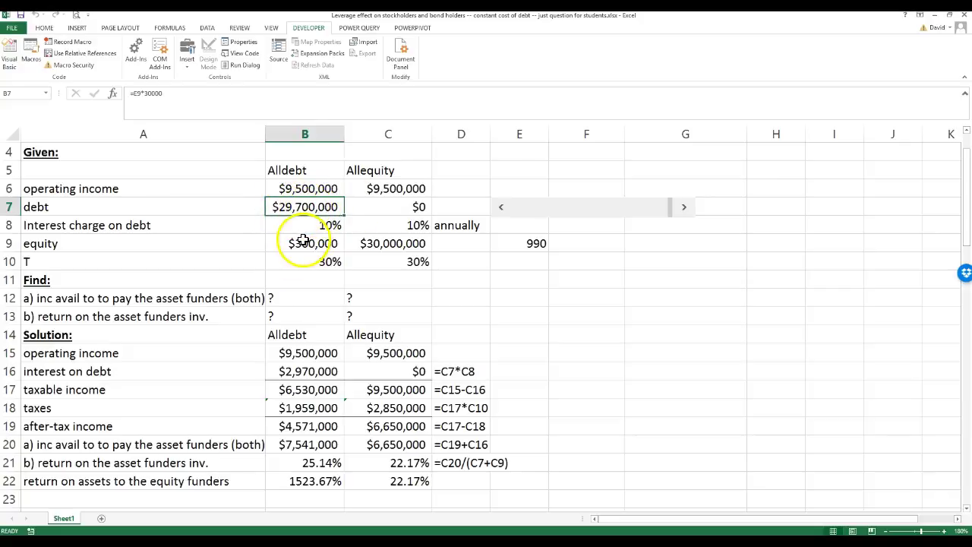
{"action": "left_click", "coordinate": [305, 243]}
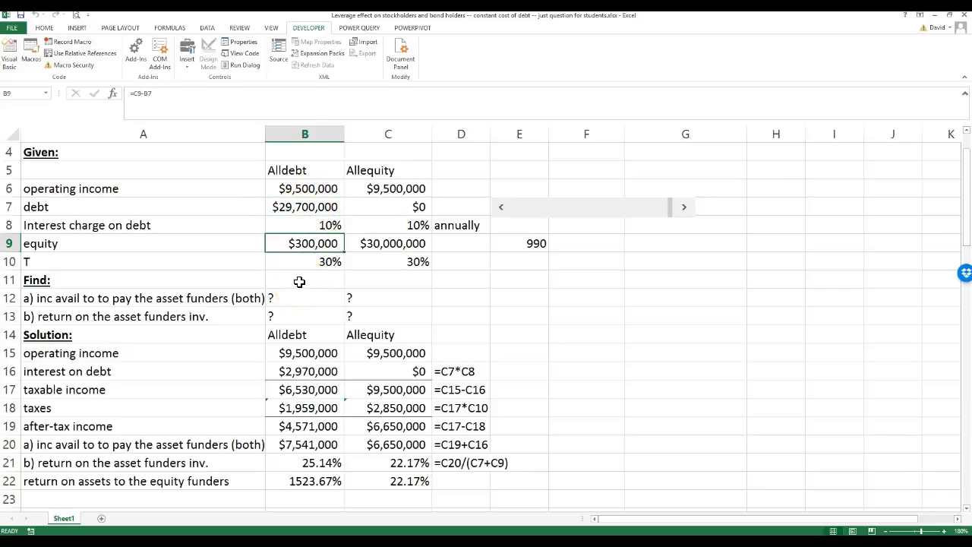
{"action": "left_click", "coordinate": [310, 482]}
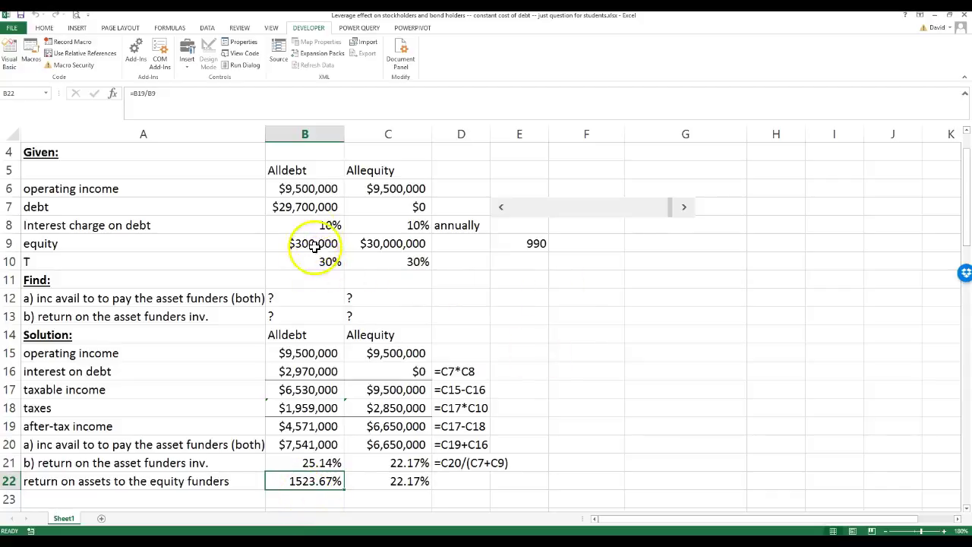
{"action": "left_click_drag", "start_coordinate": [319, 224], "coordinate": [380, 225]}
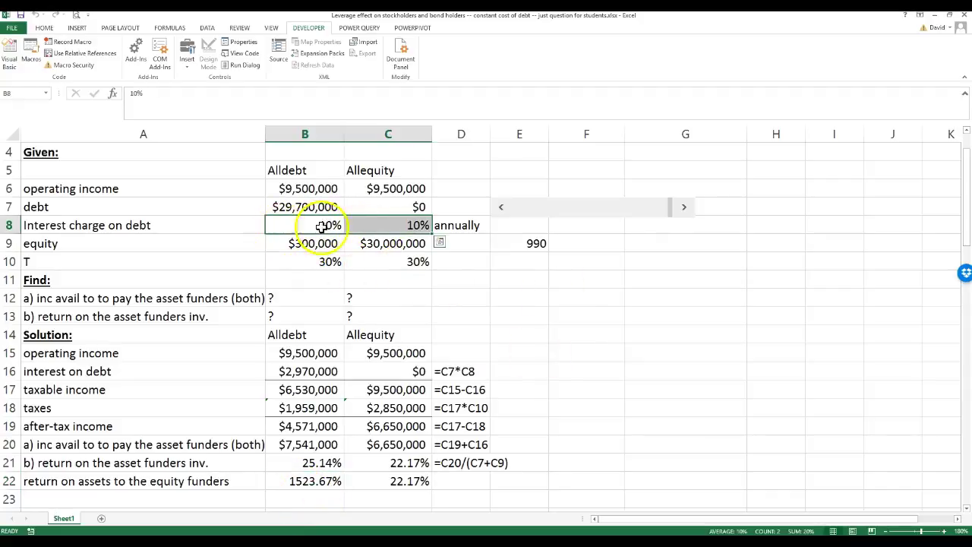
{"action": "scroll", "coordinate": [397, 282], "scroll_direction": "down", "scroll_amount": 1}
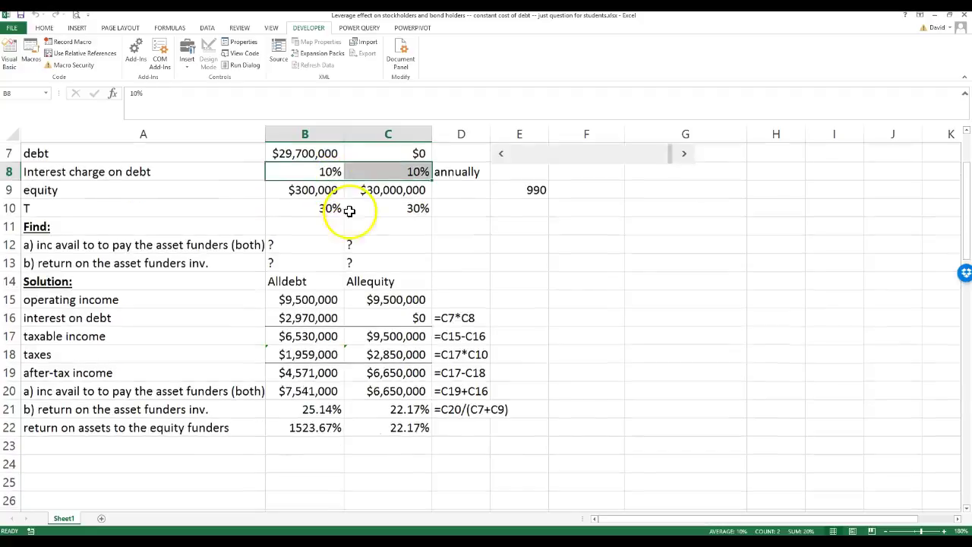
{"action": "scroll", "coordinate": [536, 263], "scroll_direction": "up", "scroll_amount": 1}
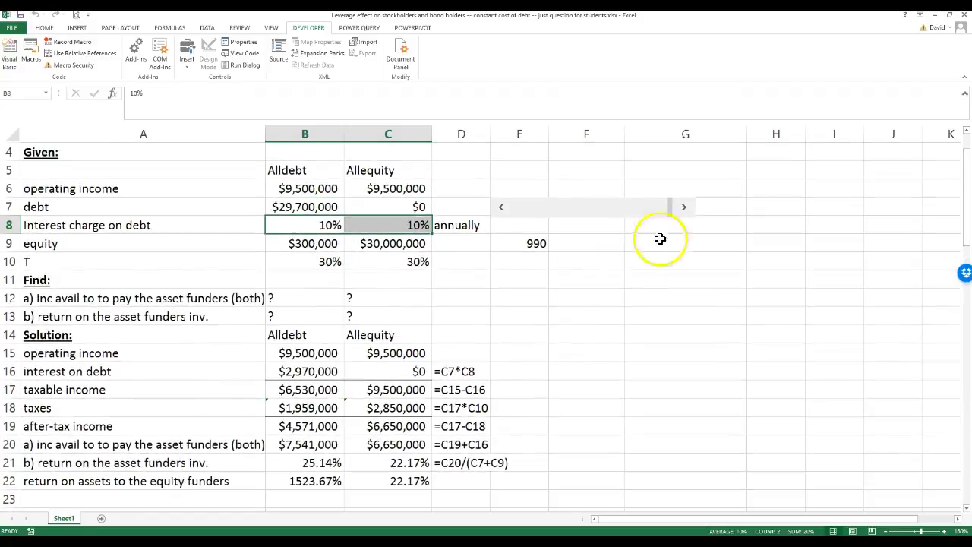
- Raise the scroll bar to its maximum of 1000, and test its linked cell E9 with the values 1 and 9999
{"action": "left_click", "coordinate": [684, 206]}
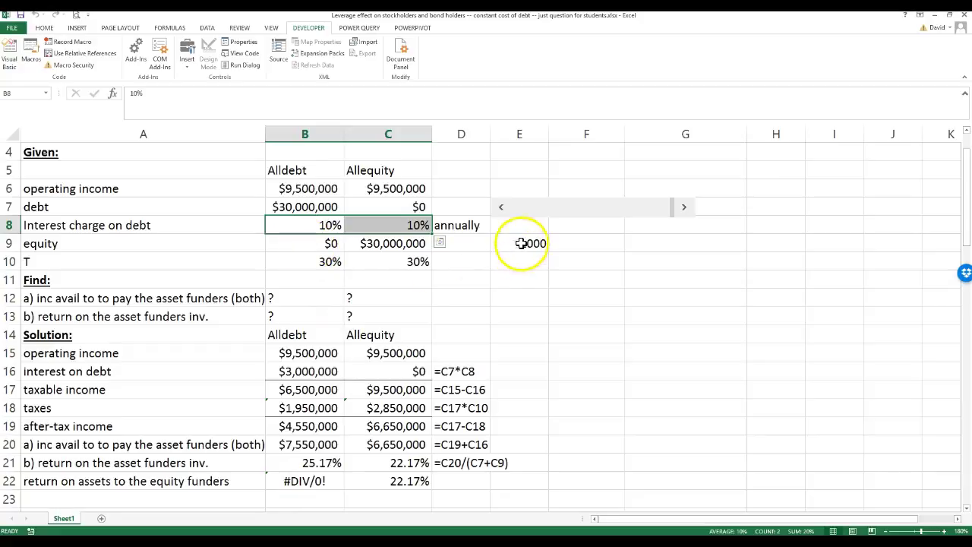
{"action": "left_click", "coordinate": [522, 242]}
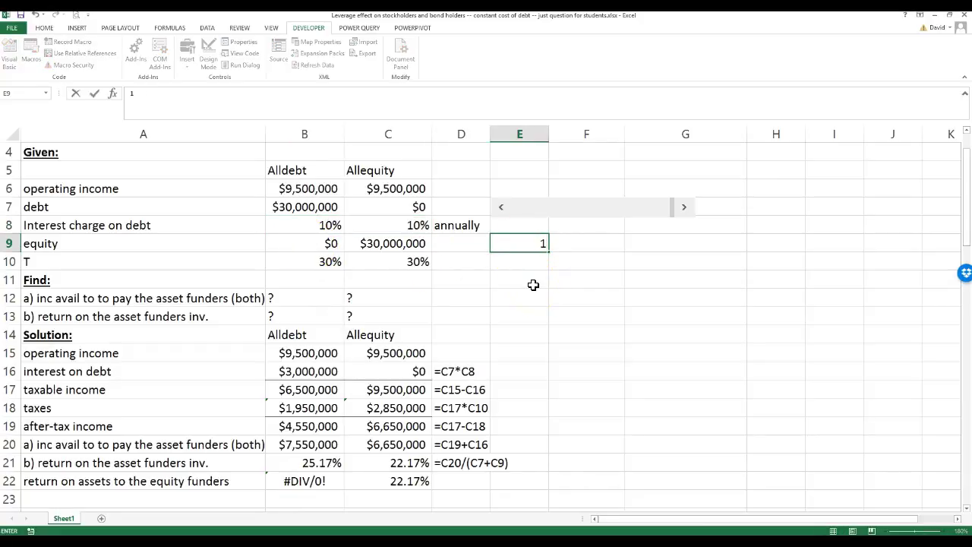
{"action": "key", "text": "Return"}
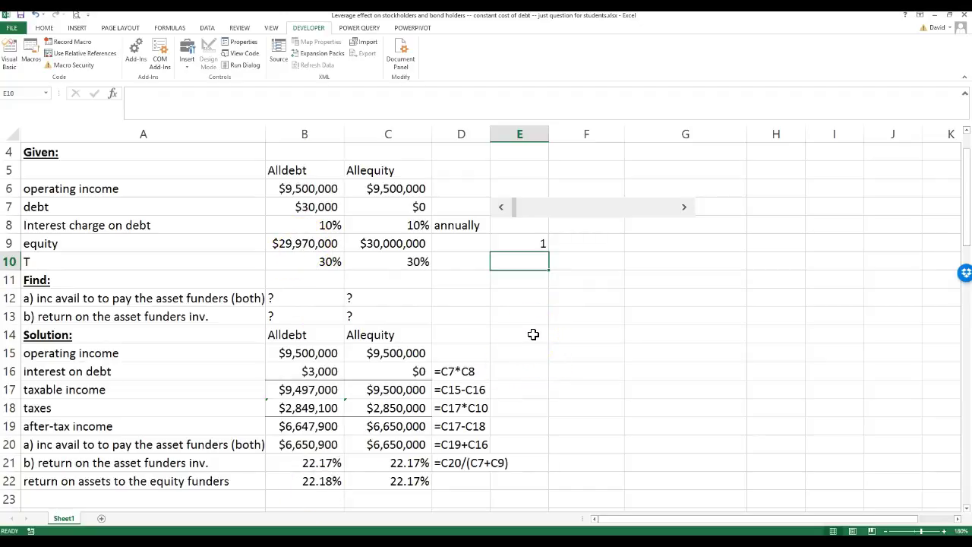
{"action": "left_click", "coordinate": [531, 243]}
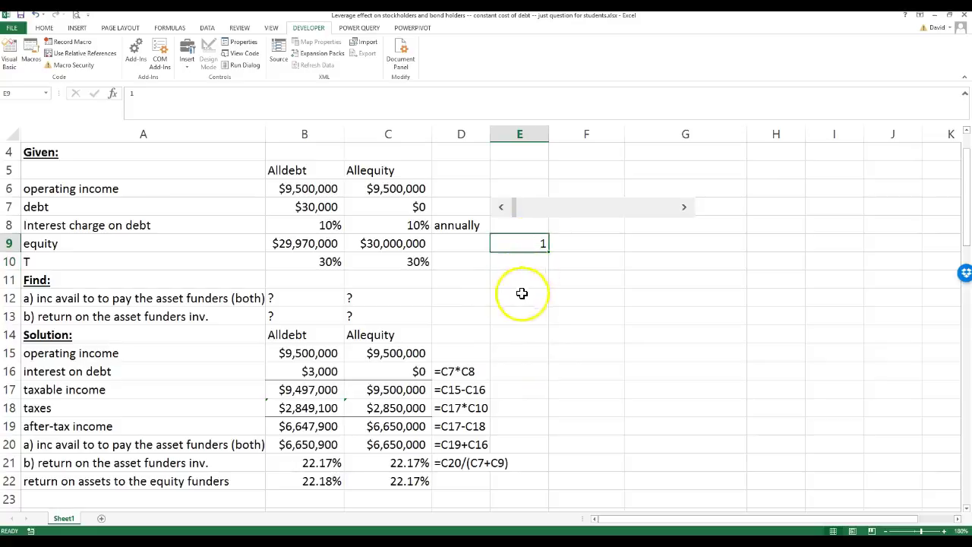
{"action": "type", "text": "9999"}
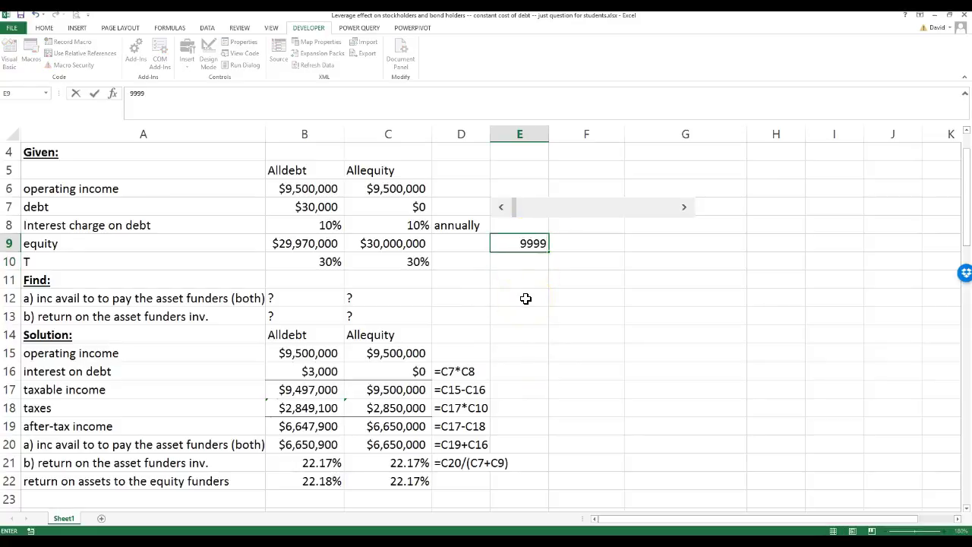
{"action": "key", "text": "Return"}
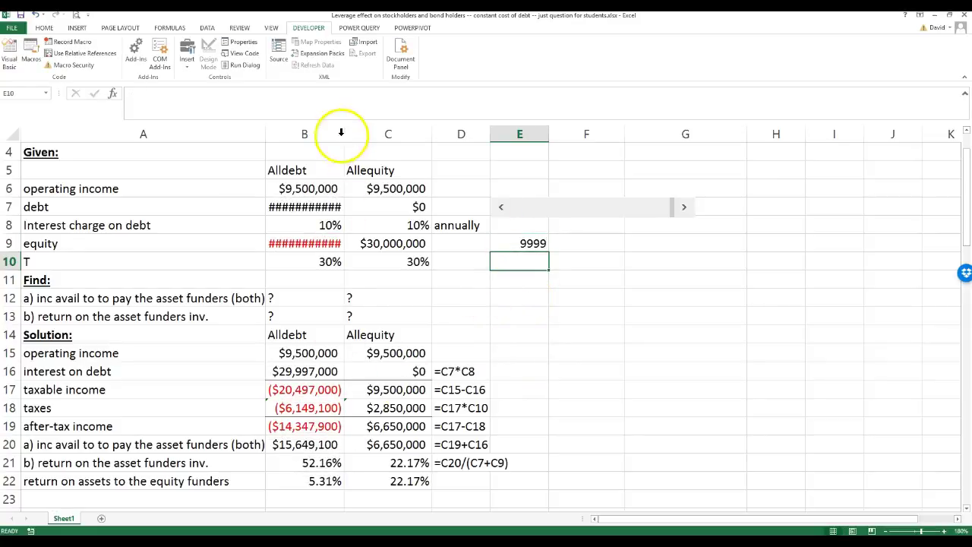
- Set the scroll bar's linked cell E9 to 999 and adjust column B's width to suit Alldebt's figures
{"action": "left_click_drag", "start_coordinate": [343, 134], "coordinate": [364, 134]}
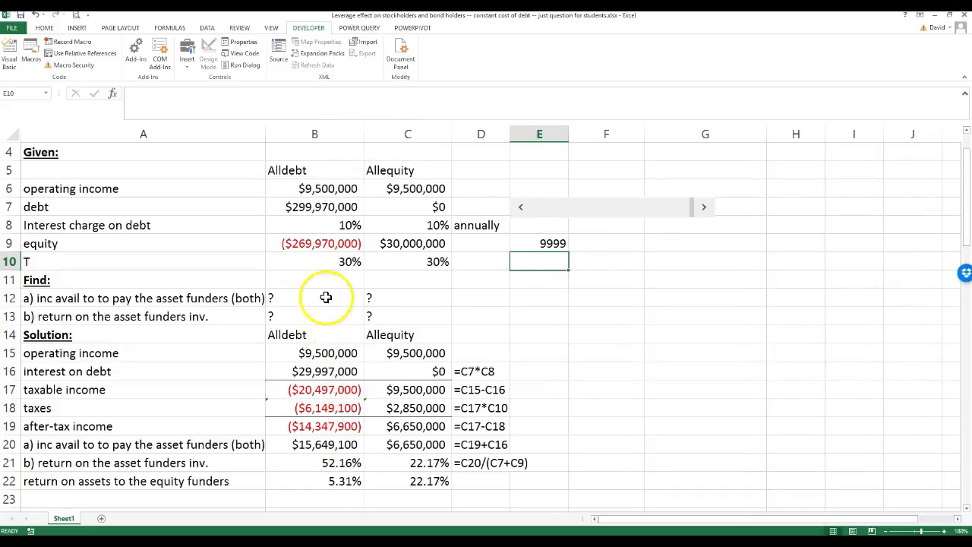
{"action": "left_click", "coordinate": [548, 246]}
{"action": "type", "text": "999"}
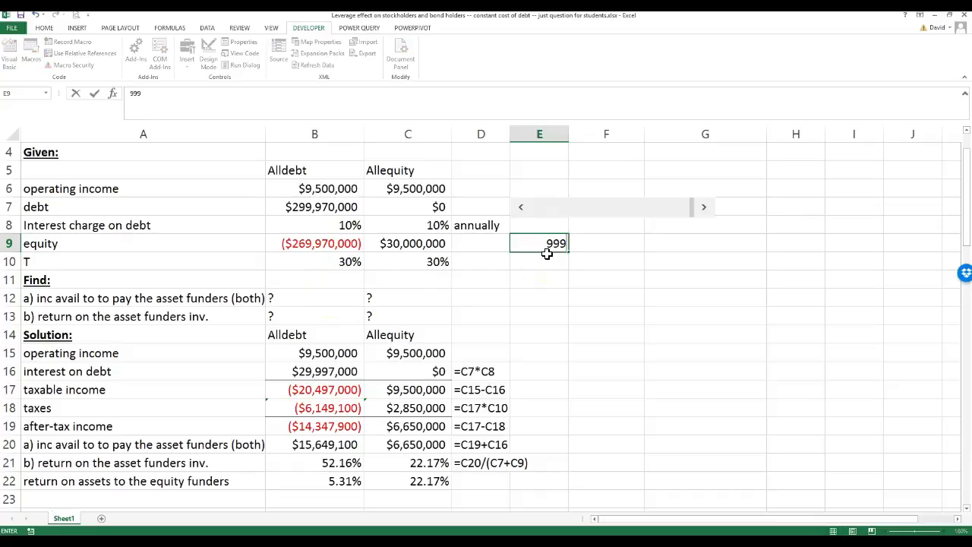
{"action": "key", "text": "Return"}
{"action": "left_click_drag", "start_coordinate": [368, 132], "coordinate": [352, 132]}
{"action": "left_click", "coordinate": [317, 243]}
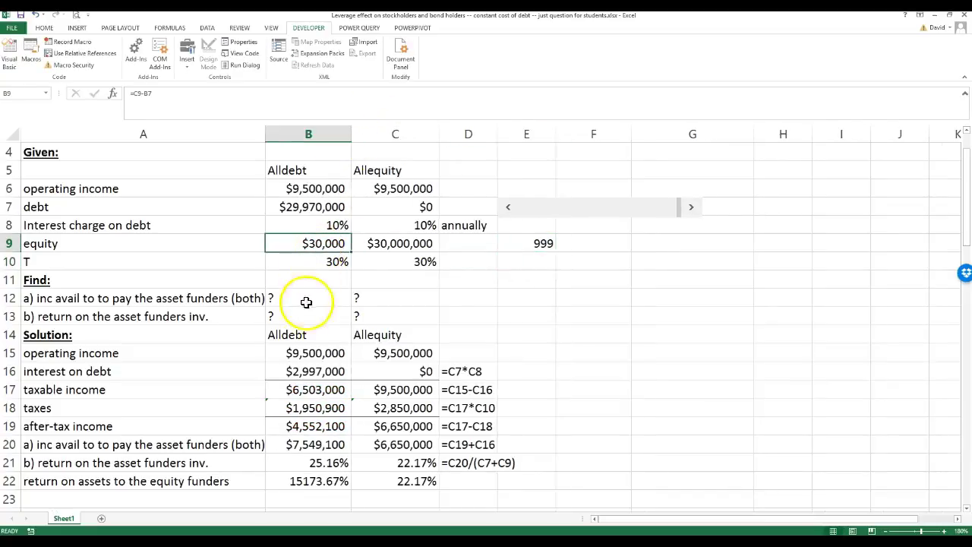
{"action": "left_click", "coordinate": [316, 482]}
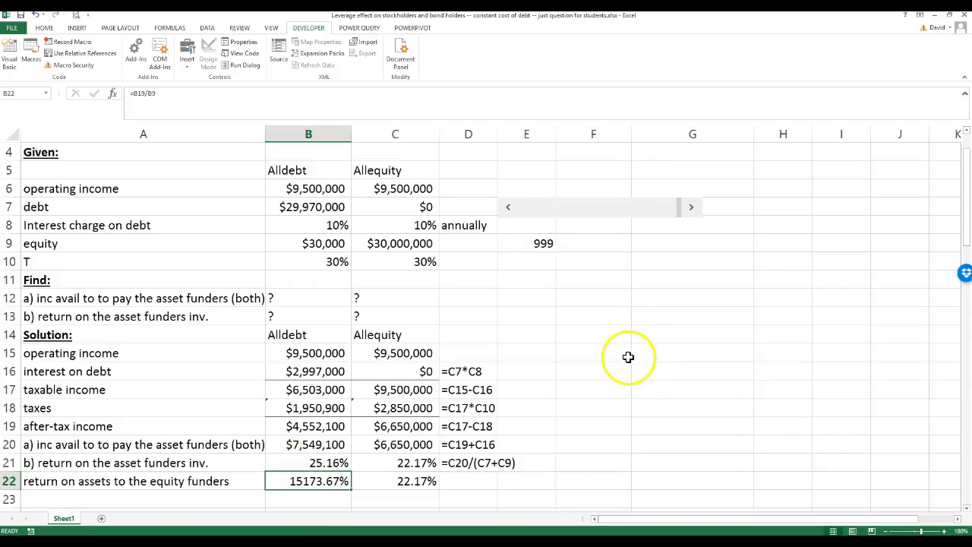
{"action": "left_click", "coordinate": [322, 225]}
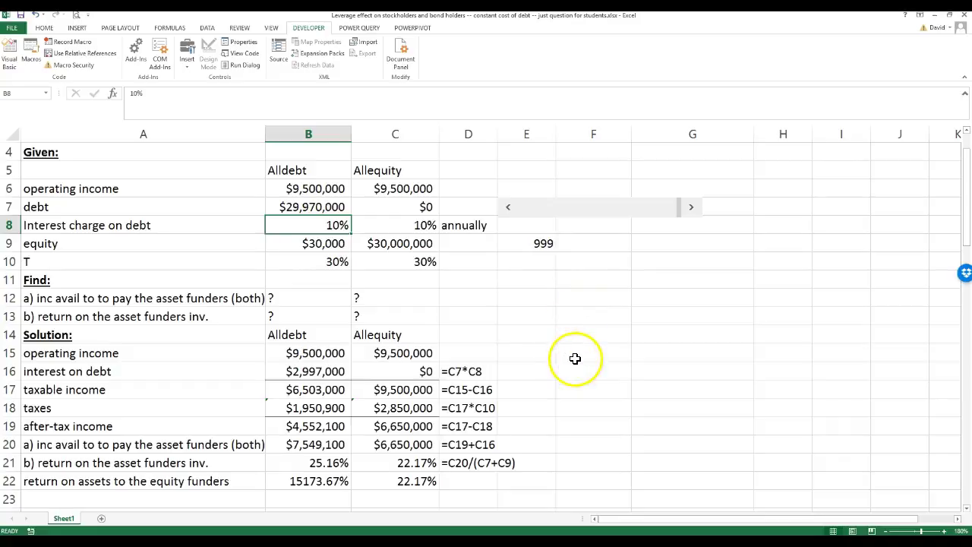
- Create a Debt column headed in F13, starting with $0 and $500,000, and fill the series down to $30,000,000 in F74
{"action": "left_click", "coordinate": [575, 320]}
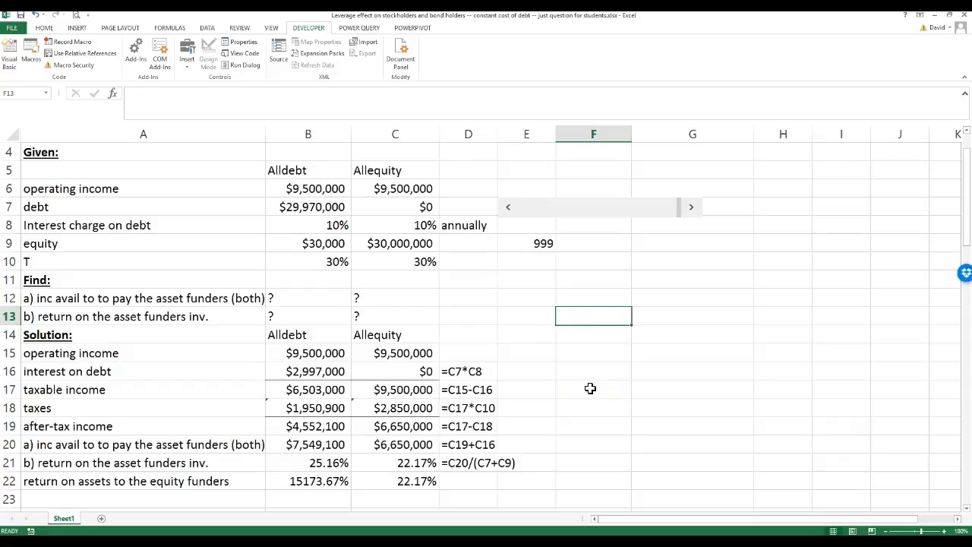
{"action": "type", "text": "Debt"}
{"action": "key", "text": "Return"}
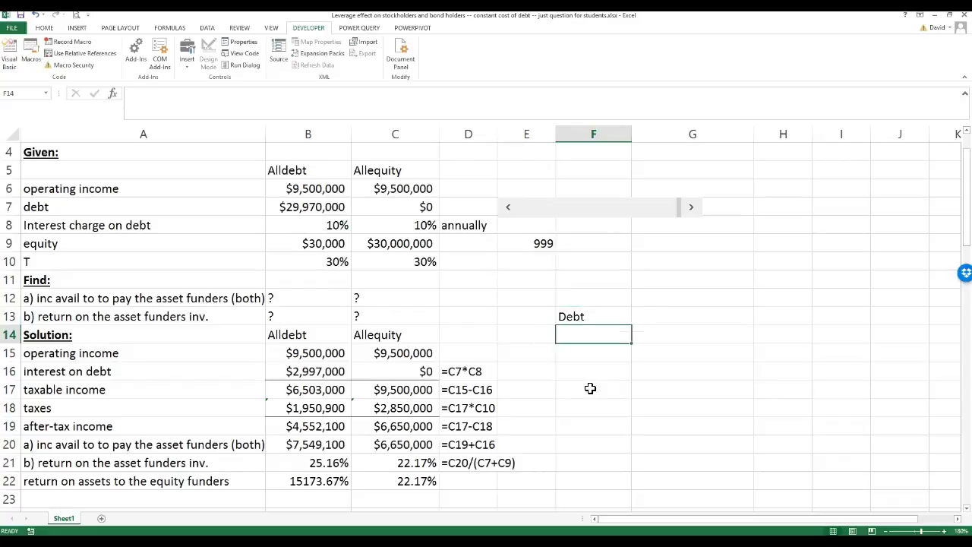
{"action": "type", "text": "$0"}
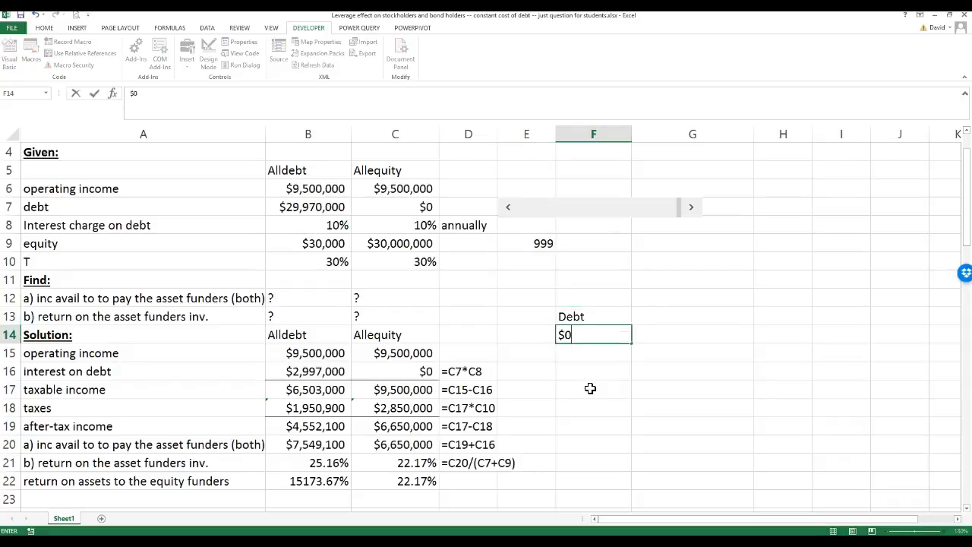
{"action": "key", "text": "Return"}
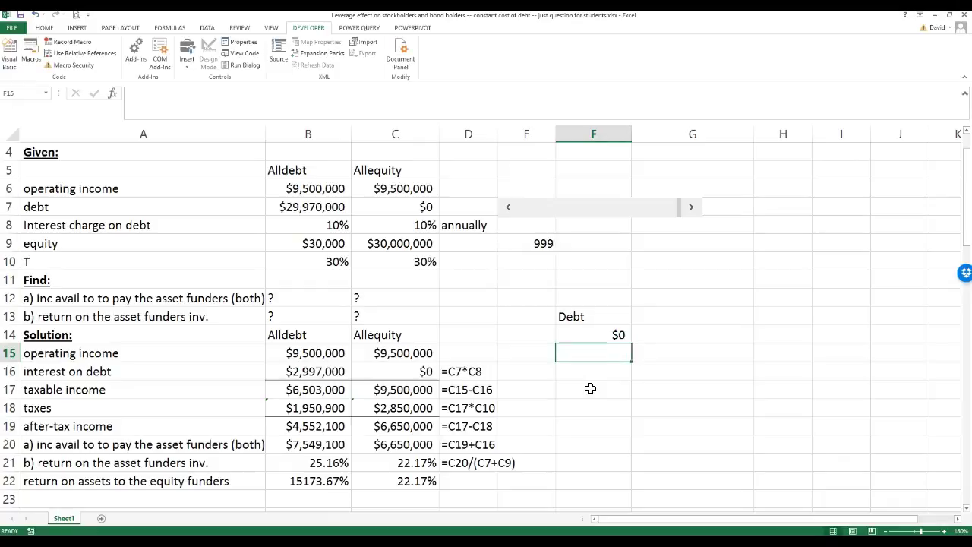
{"action": "type", "text": "$500,000"}
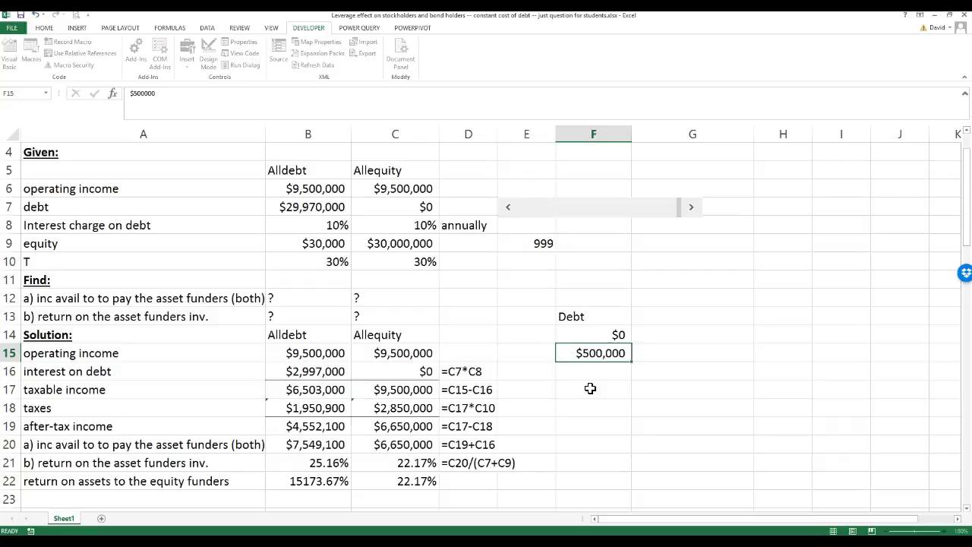
{"action": "key", "text": "Return"}
{"action": "left_click_drag", "start_coordinate": [583, 335], "coordinate": [631, 448]}
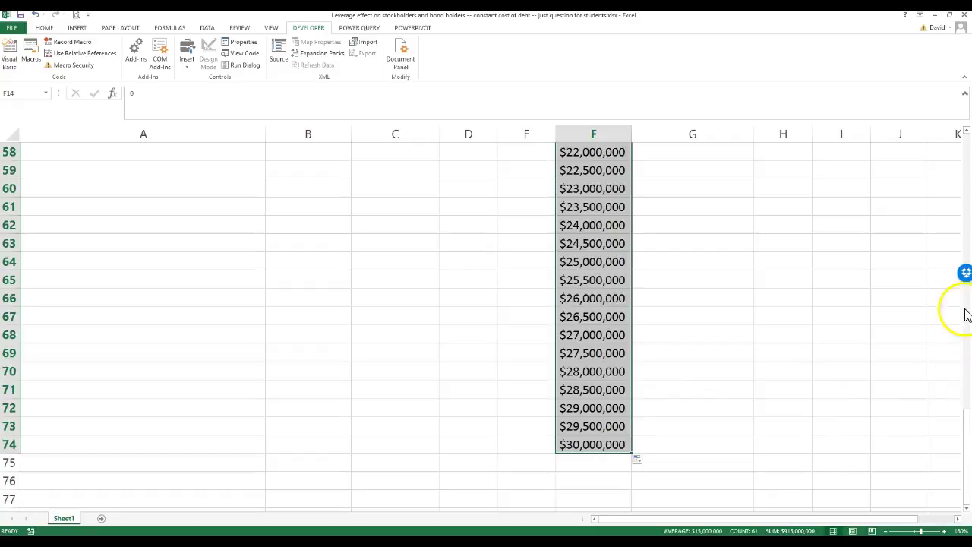
{"action": "left_click_drag", "start_coordinate": [969, 436], "coordinate": [970, 168]}
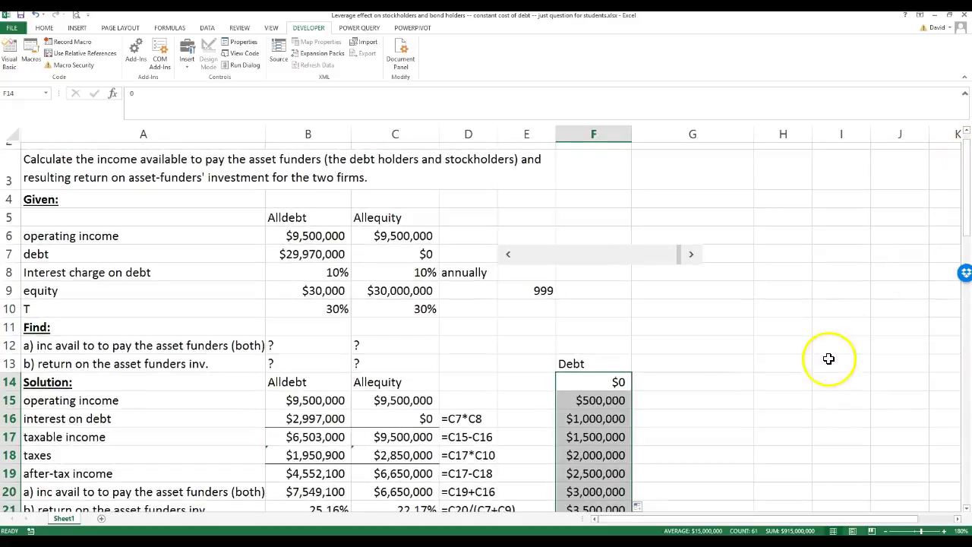
- Link G12 to the equity funders' return label with =A22 and G13 to Alldebt's return with =B22
{"action": "left_click", "coordinate": [678, 346]}
{"action": "type", "text": "="}
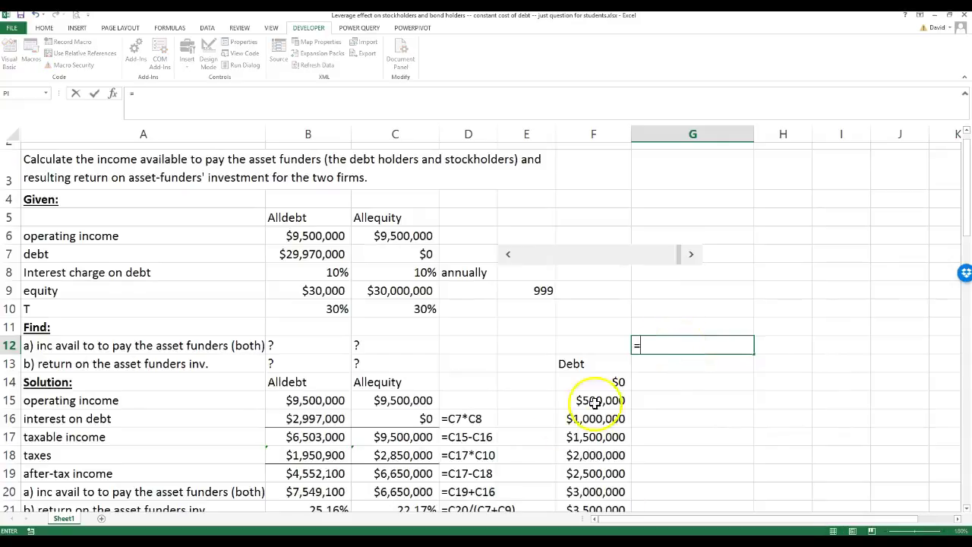
{"action": "scroll", "coordinate": [395, 380], "scroll_direction": "down", "scroll_amount": 1}
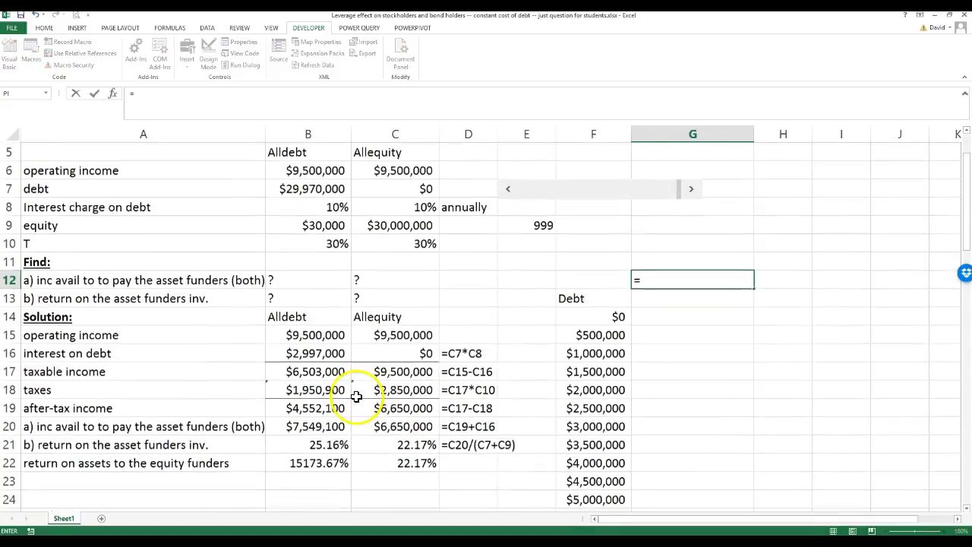
{"action": "left_click", "coordinate": [110, 463]}
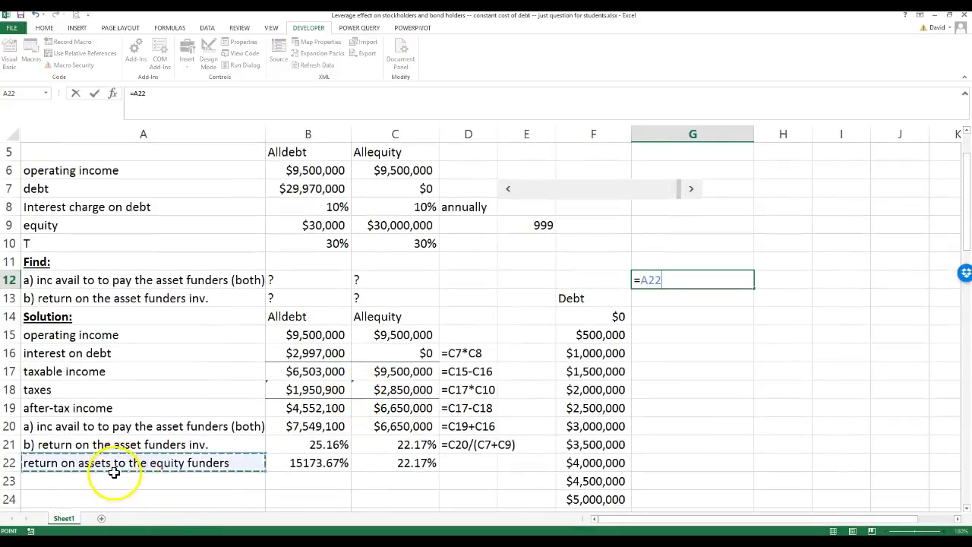
{"action": "key", "text": "Return"}
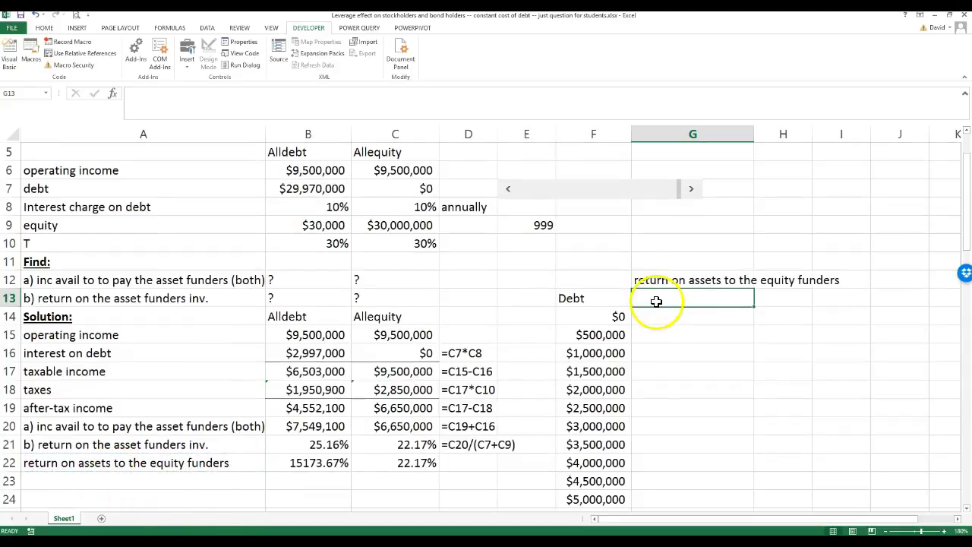
{"action": "type", "text": "="}
{"action": "left_click", "coordinate": [294, 464]}
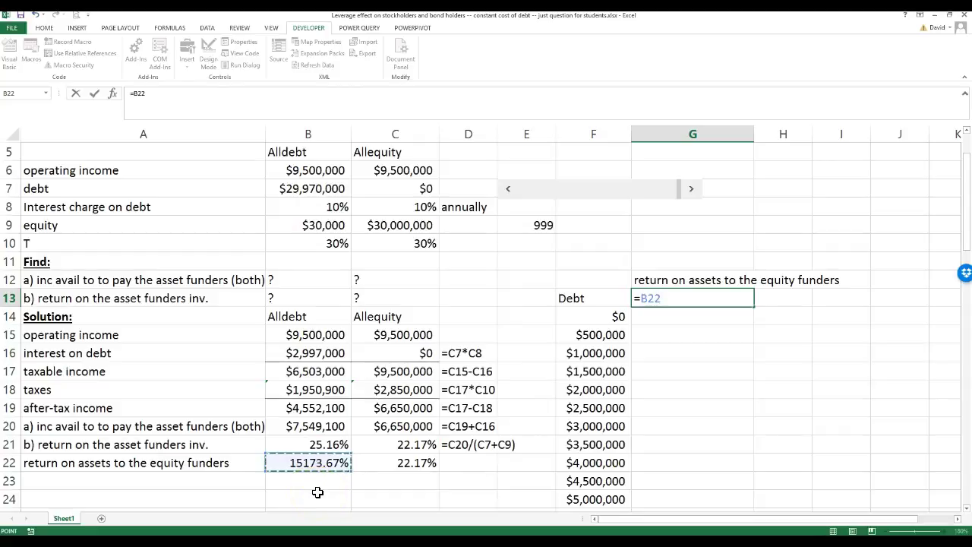
{"action": "key", "text": "Return"}
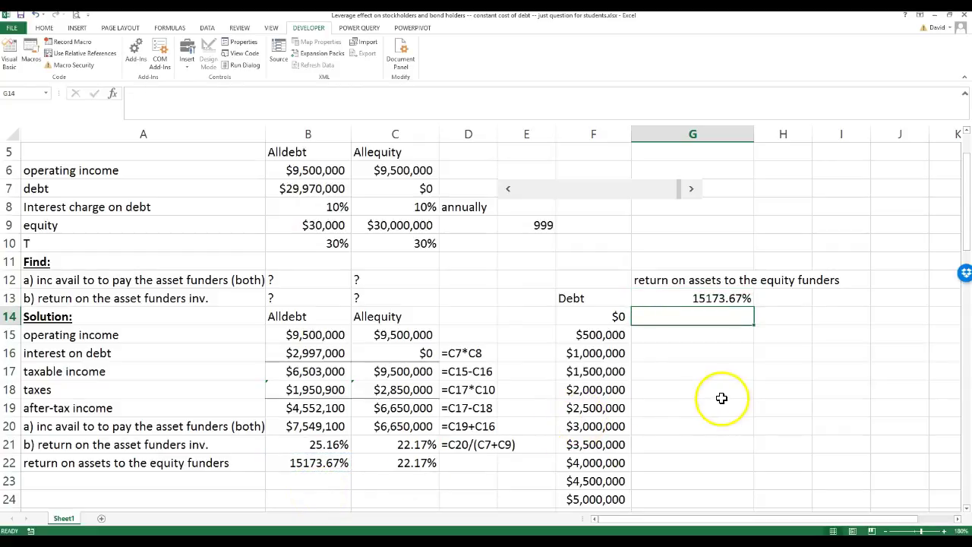
{"action": "left_click", "coordinate": [612, 296]}
{"action": "left_click", "coordinate": [657, 297]}
{"action": "left_click", "coordinate": [617, 331]}
{"action": "left_click", "coordinate": [672, 299]}
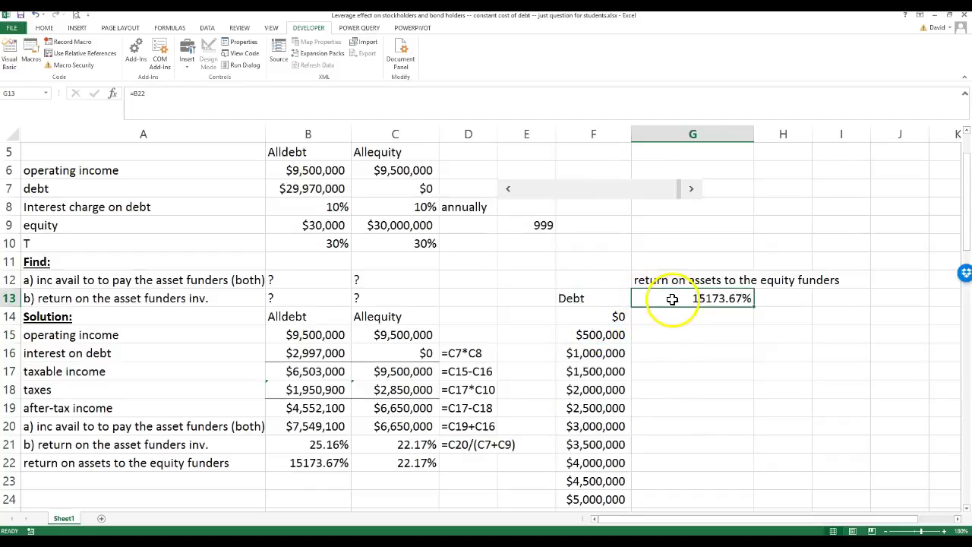
{"action": "double_click", "coordinate": [672, 298]}
- Display the formula of G13 as text in H13 using the FORMULATEXT function
{"action": "left_click", "coordinate": [780, 299]}
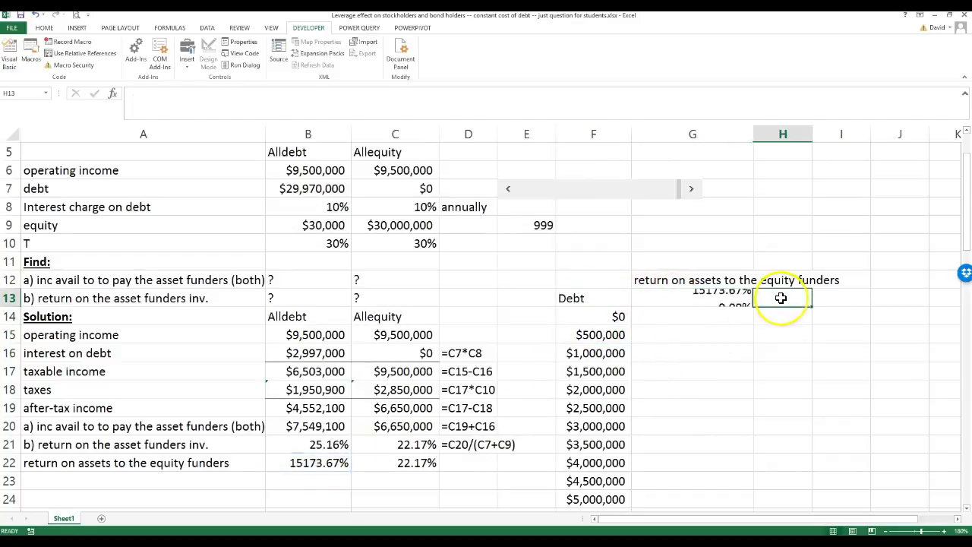
{"action": "type", "text": "=from"}
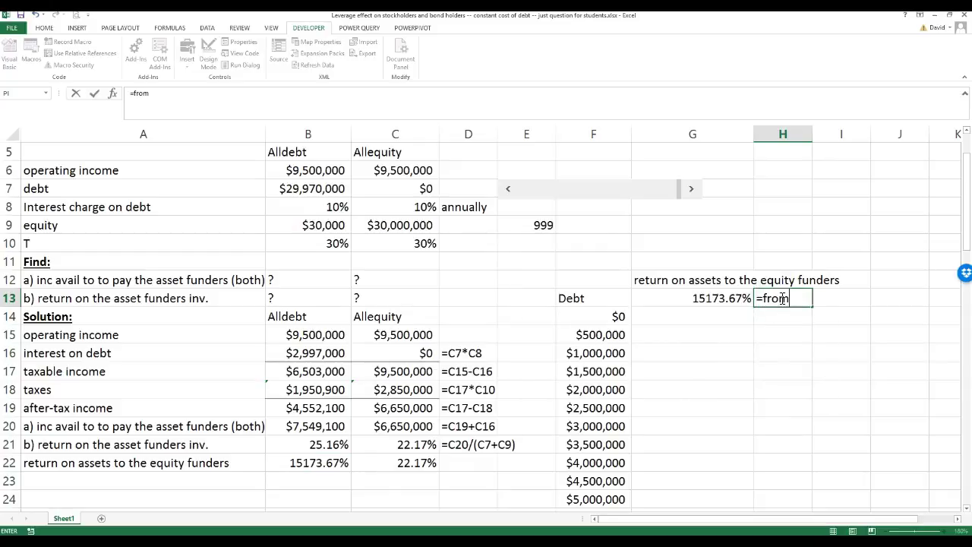
{"action": "key", "text": "BackSpace"}
{"action": "key", "text": "BackSpace"}
{"action": "key", "text": "BackSpace"}
{"action": "type", "text": "or"}
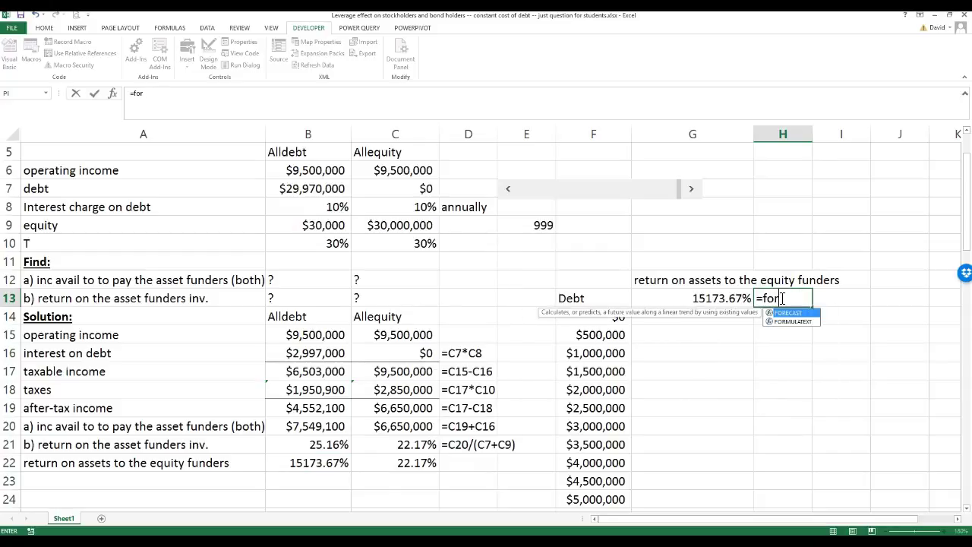
{"action": "double_click", "coordinate": [794, 322]}
{"action": "left_click", "coordinate": [727, 299]}
{"action": "key", "text": "Return"}
{"action": "left_click_drag", "start_coordinate": [584, 316], "coordinate": [593, 427]}
{"action": "left_click", "coordinate": [694, 297]}
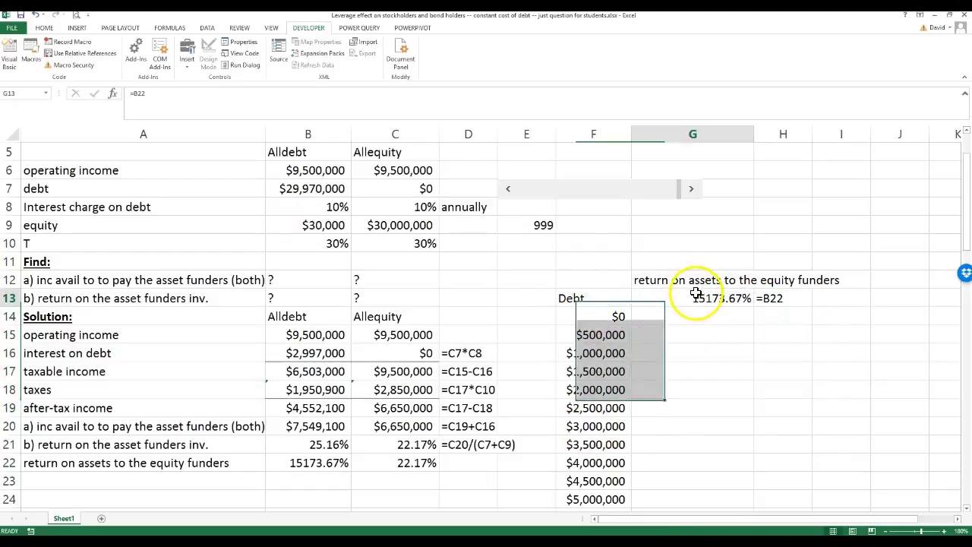
{"action": "left_click", "coordinate": [619, 318]}
{"action": "left_click", "coordinate": [655, 296]}
{"action": "left_click", "coordinate": [619, 318]}
{"action": "left_click", "coordinate": [665, 298]}
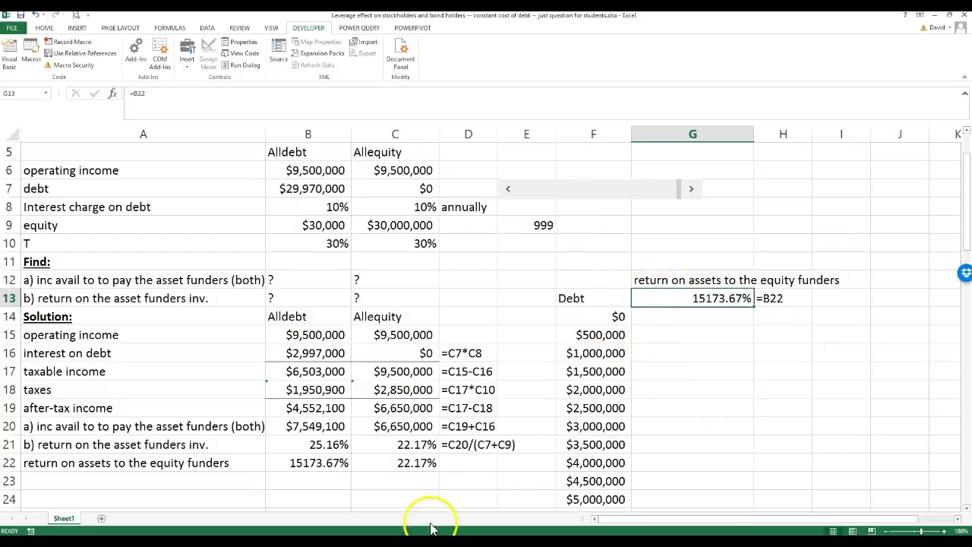
- Fill the FORMULATEXT formula from D21 down to D22 to document the equity funders' return calculation
{"action": "left_click", "coordinate": [477, 448]}
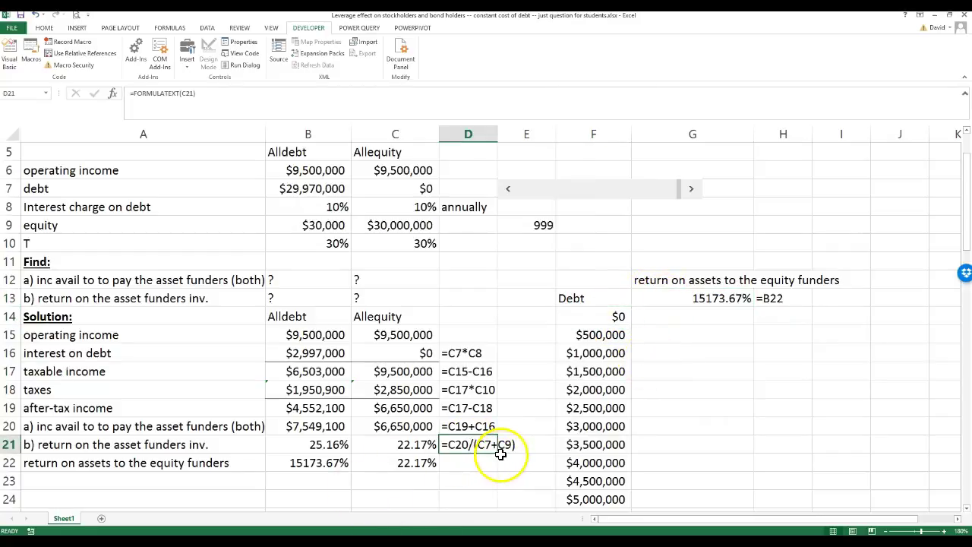
{"action": "left_click_drag", "start_coordinate": [500, 454], "coordinate": [525, 471]}
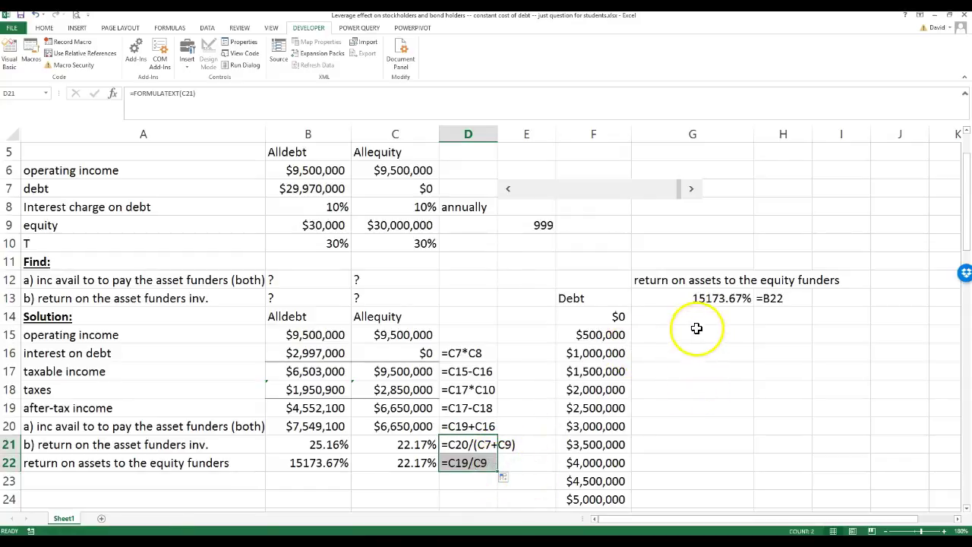
- Create a one-variable What-If data table over F13:G74, using Alldebt's debt in B7 as the column input cell
{"action": "left_click", "coordinate": [592, 297]}
{"action": "left_click_drag", "start_coordinate": [593, 298], "coordinate": [671, 471]}
{"action": "left_click_drag", "start_coordinate": [590, 299], "coordinate": [686, 481]}
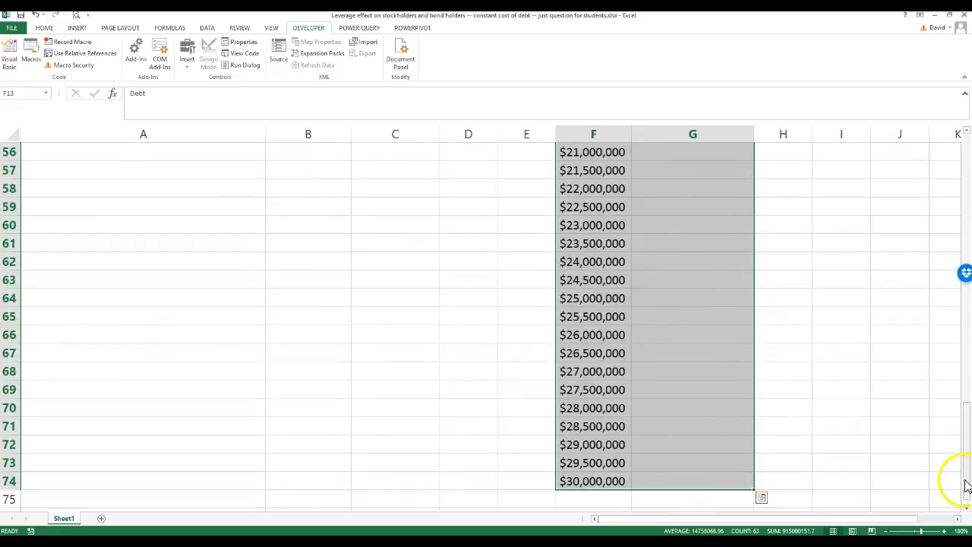
{"action": "left_click_drag", "start_coordinate": [966, 477], "coordinate": [969, 190]}
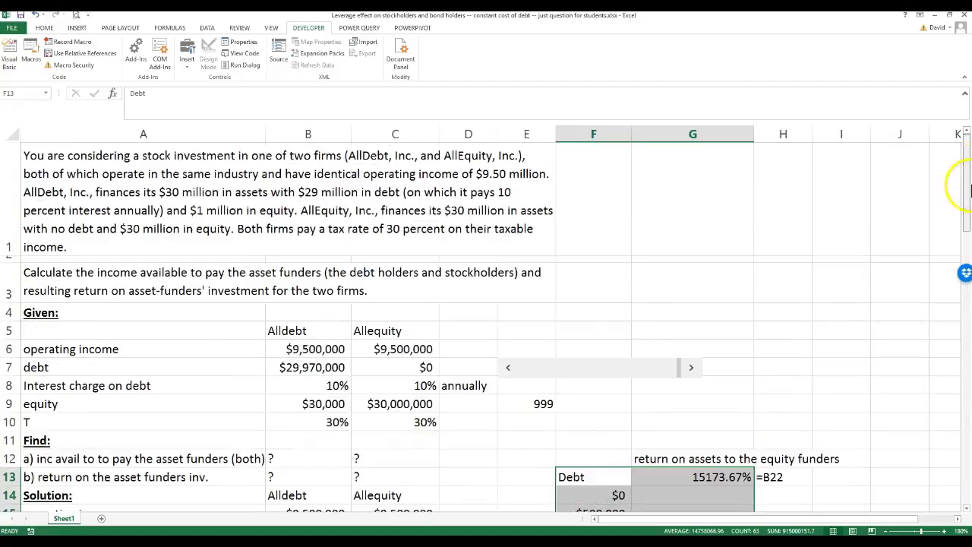
{"action": "scroll", "coordinate": [808, 289], "scroll_direction": "down", "scroll_amount": 2}
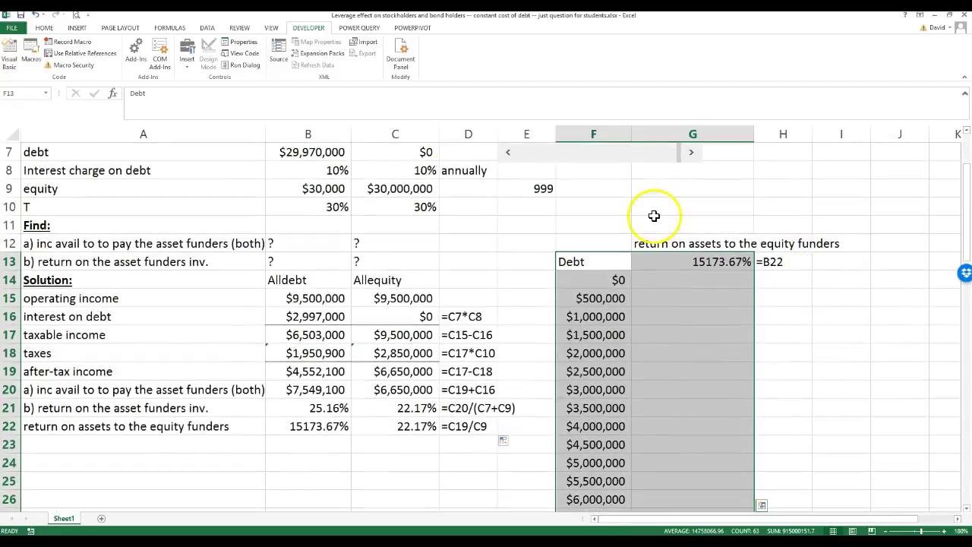
{"action": "left_click", "coordinate": [208, 28]}
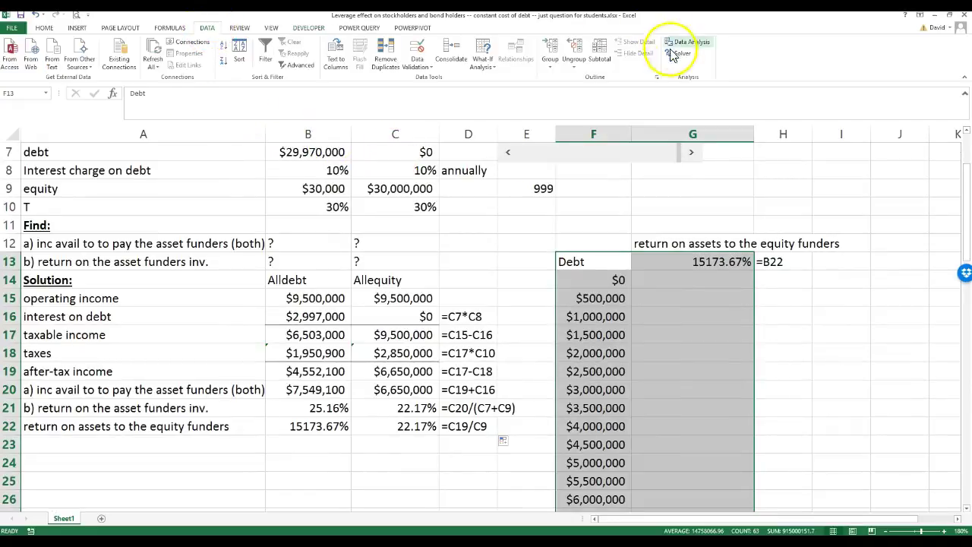
{"action": "left_click", "coordinate": [490, 70]}
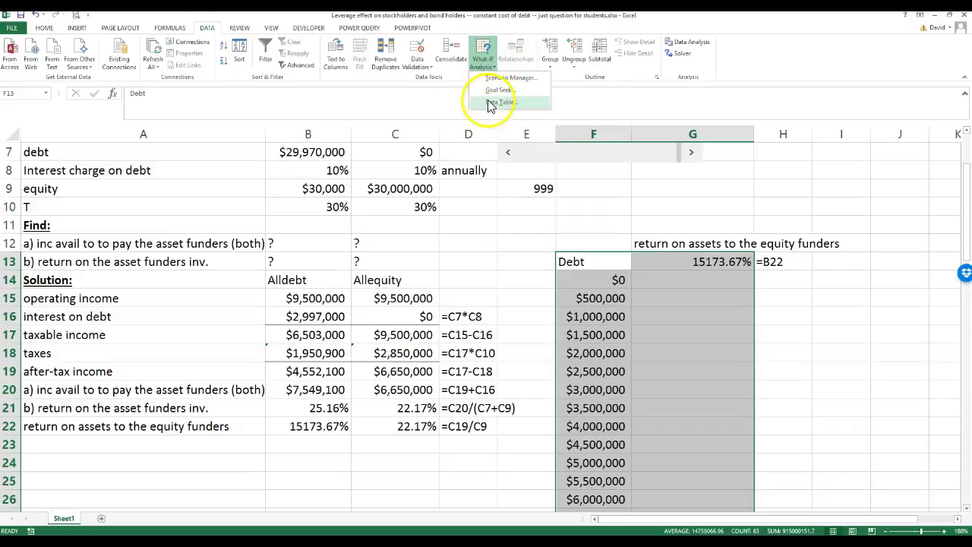
{"action": "left_click", "coordinate": [492, 102]}
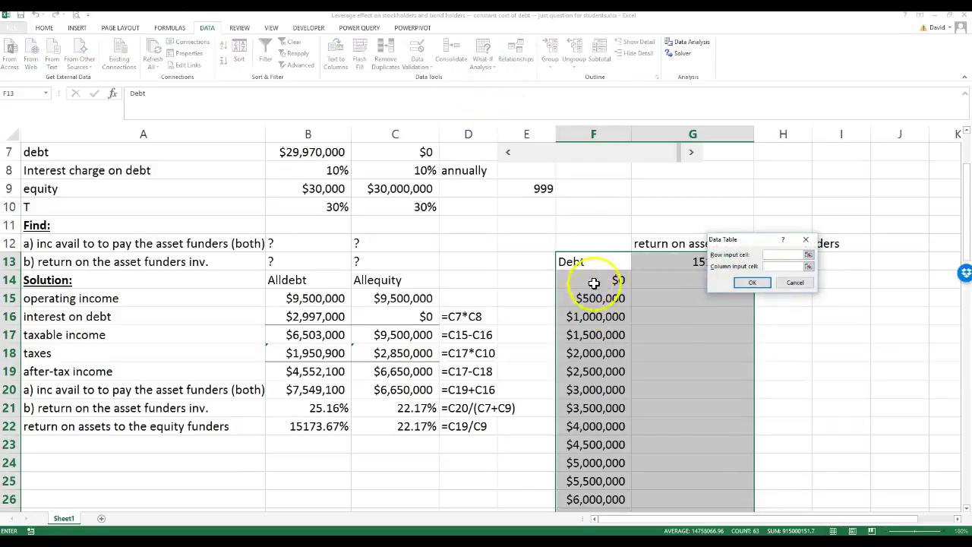
{"action": "left_click_drag", "start_coordinate": [761, 244], "coordinate": [830, 316]}
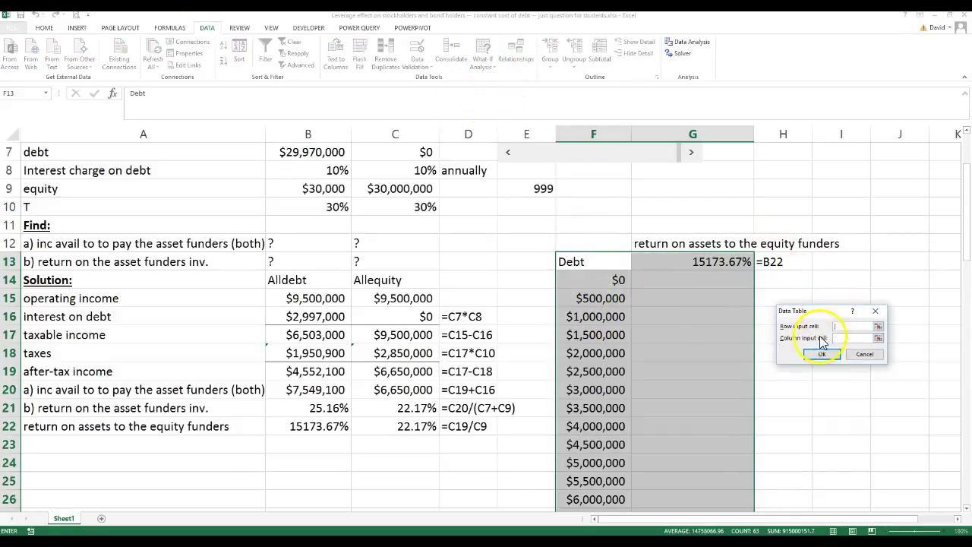
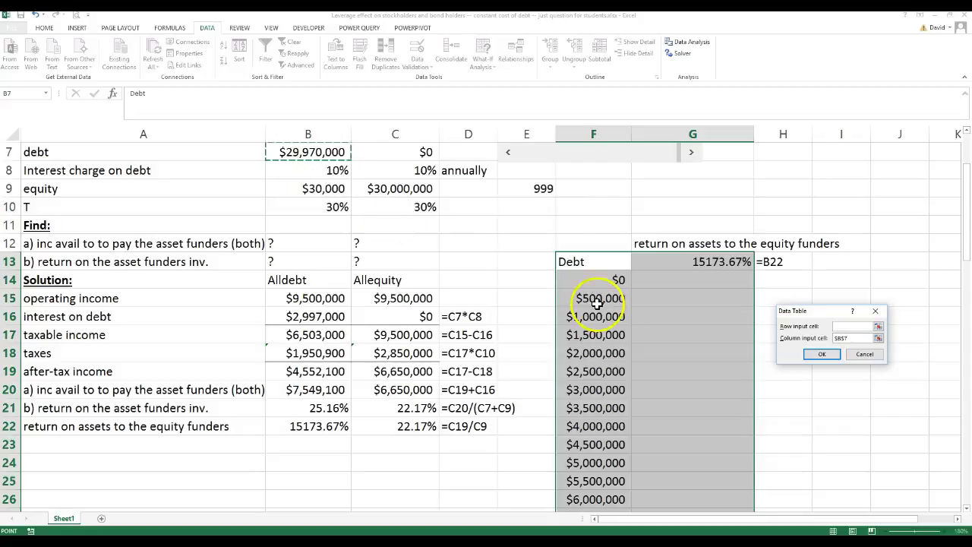
{"action": "left_click", "coordinate": [818, 359]}
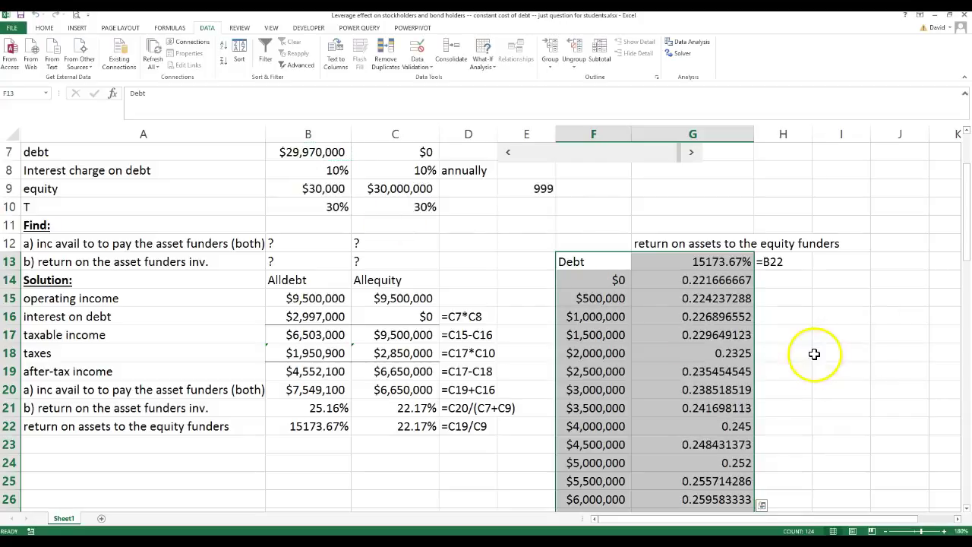
- Copy the percentage format of G13 onto the data table results in G14:G74 with Format Painter
{"action": "left_click", "coordinate": [704, 261]}
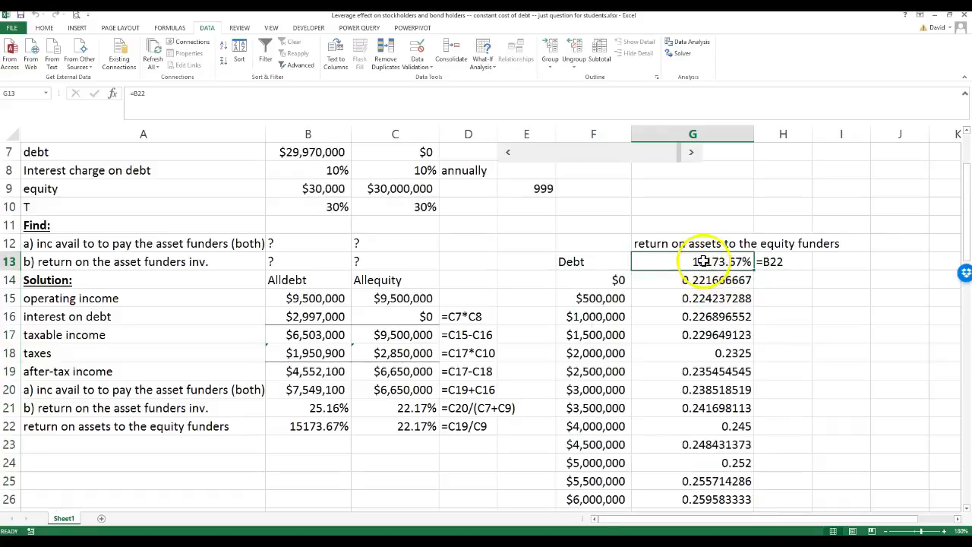
{"action": "left_click", "coordinate": [46, 28]}
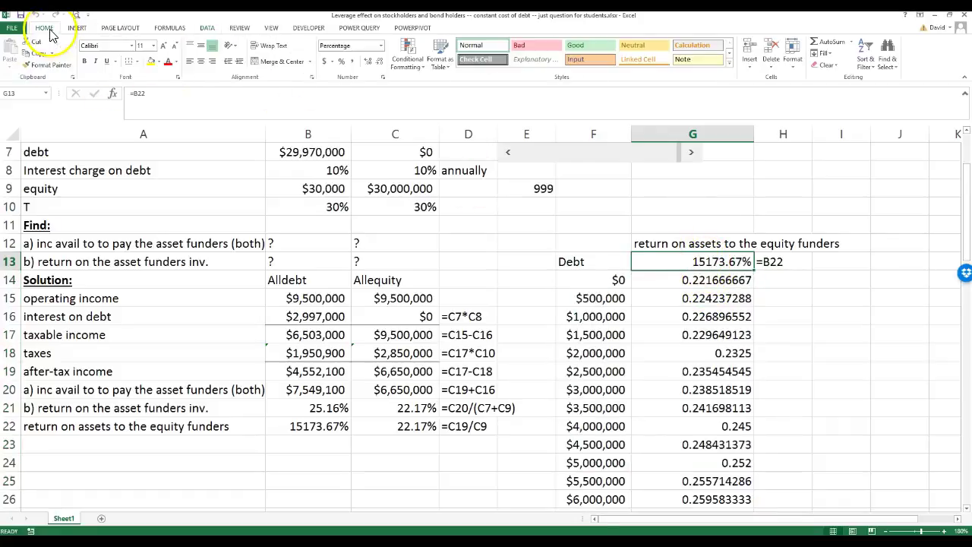
{"action": "left_click", "coordinate": [41, 67]}
{"action": "mouse_move", "coordinate": [686, 282]}
{"action": "left_mouse_down"}
{"action": "mouse_move", "coordinate": [629, 298]}
{"action": "mouse_move", "coordinate": [672, 520]}
{"action": "mouse_move", "coordinate": [686, 481]}
{"action": "left_mouse_up"}
{"action": "scroll", "coordinate": [686, 455], "scroll_direction": "up", "scroll_amount": 17}
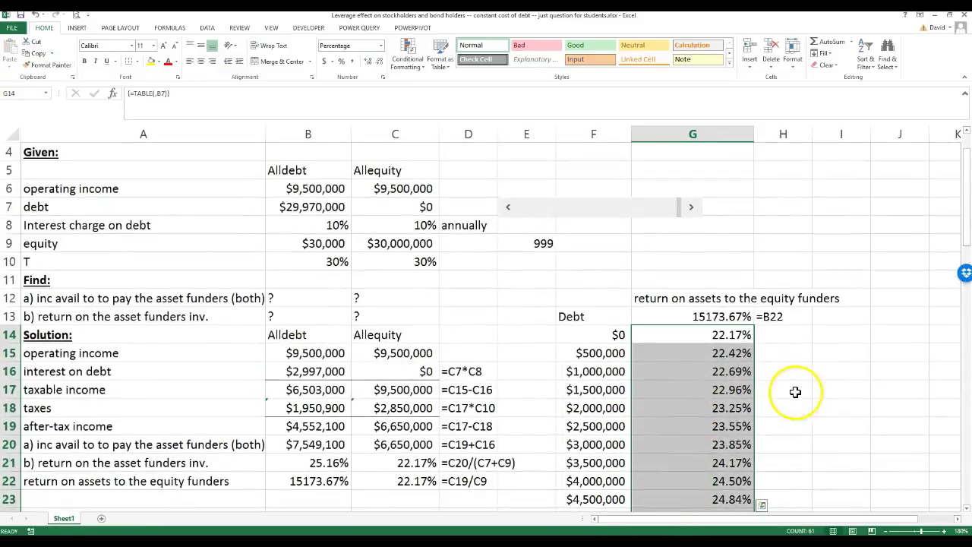
{"action": "left_click", "coordinate": [796, 393]}
- Insert a scatter chart with straight lines and markers from the debt and return values in F14:G73, leaving out the $30,000,000 row
{"action": "scroll", "coordinate": [738, 368], "scroll_direction": "down", "scroll_amount": 19}
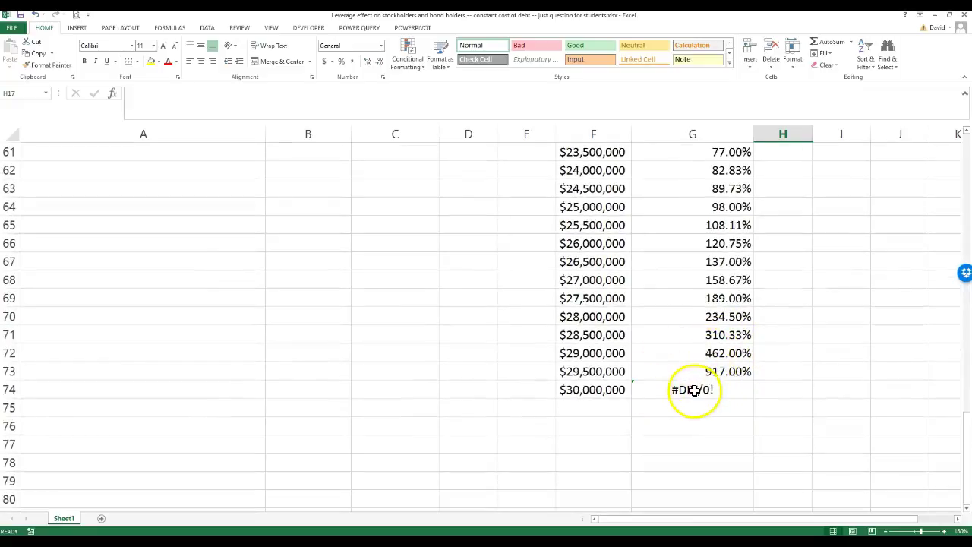
{"action": "left_click", "coordinate": [691, 385]}
{"action": "left_click", "coordinate": [684, 371]}
{"action": "scroll", "coordinate": [688, 402], "scroll_direction": "up", "scroll_amount": 20}
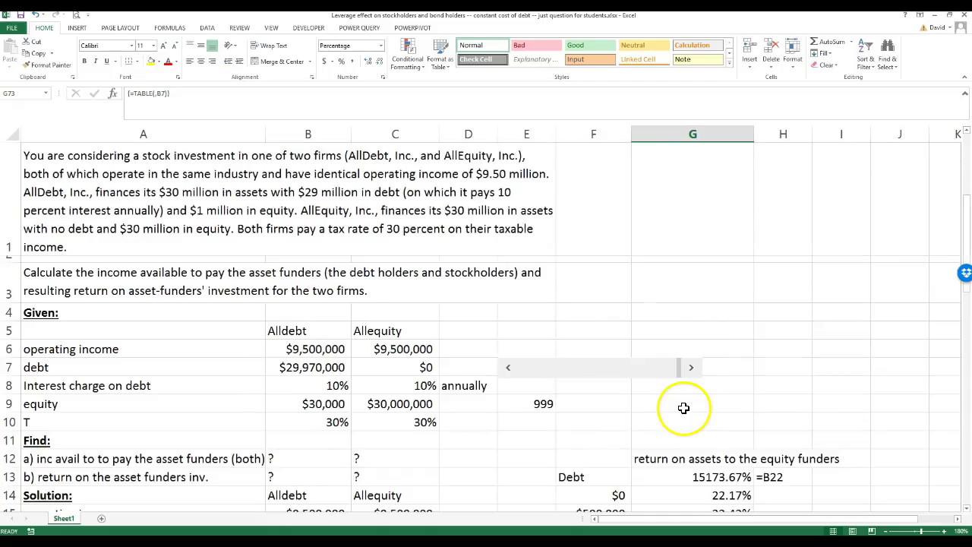
{"action": "scroll", "coordinate": [684, 406], "scroll_direction": "down", "scroll_amount": 7}
{"action": "scroll", "coordinate": [680, 399], "scroll_direction": "up", "scroll_amount": 5}
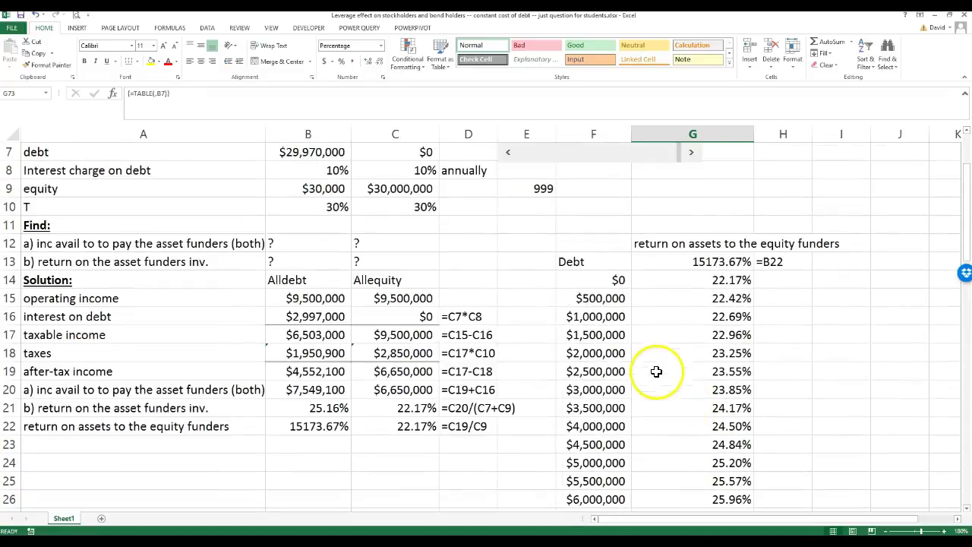
{"action": "left_click_drag", "start_coordinate": [604, 281], "coordinate": [689, 427]}
{"action": "scroll", "coordinate": [509, 350], "scroll_direction": "up", "scroll_amount": 19}
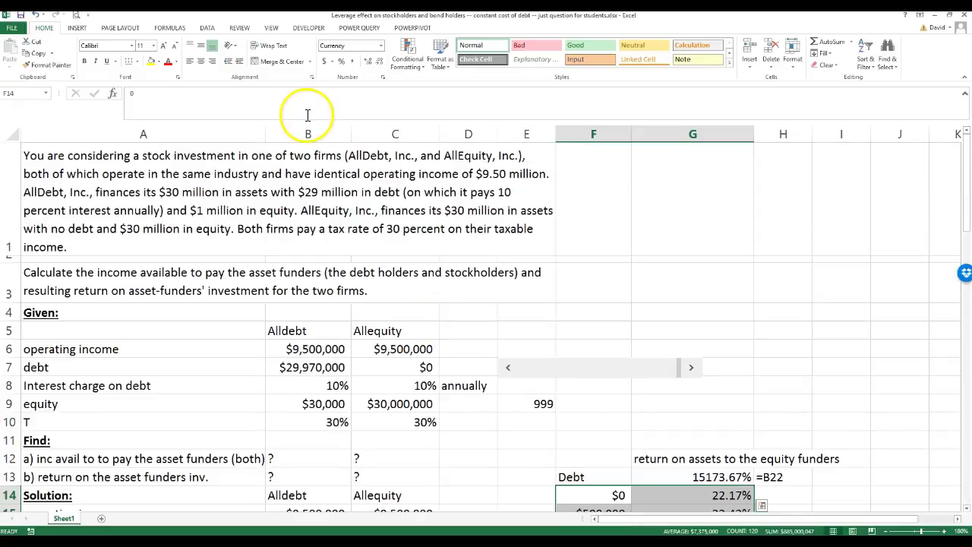
{"action": "scroll", "coordinate": [266, 173], "scroll_direction": "down", "scroll_amount": 1}
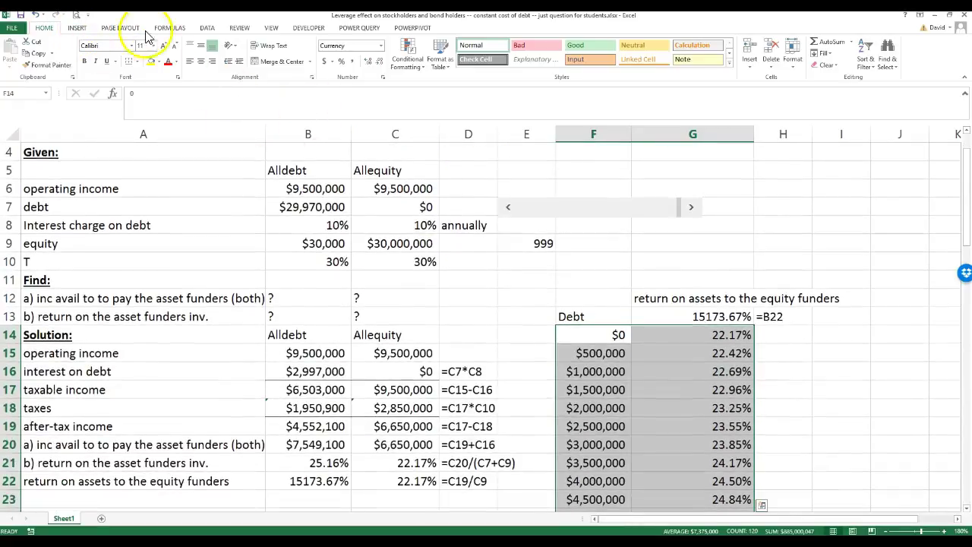
{"action": "left_click", "coordinate": [79, 28]}
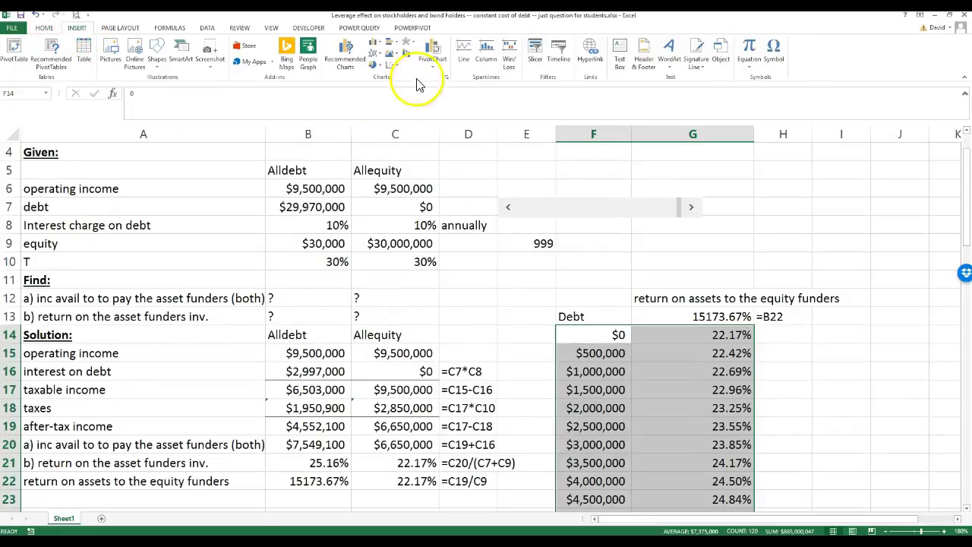
{"action": "left_click", "coordinate": [394, 67]}
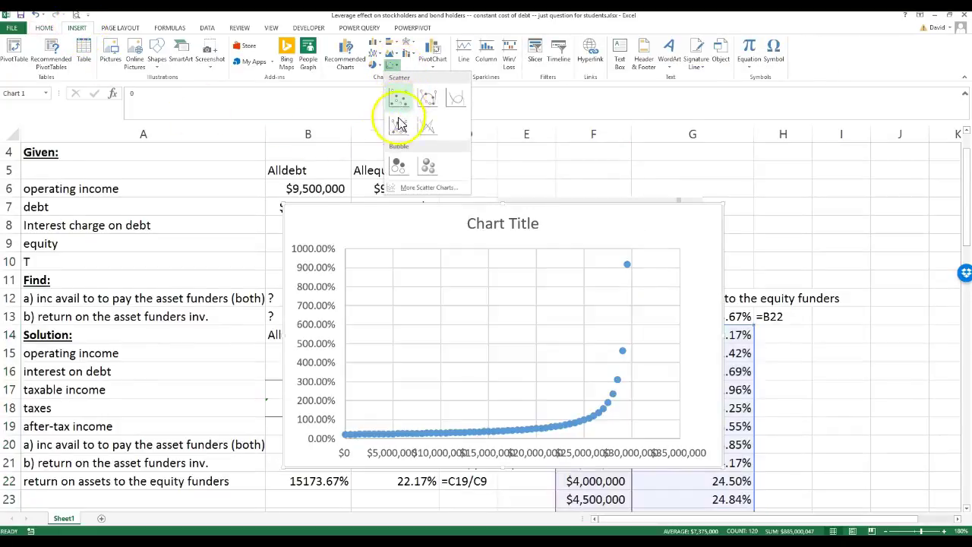
{"action": "left_click", "coordinate": [401, 101]}
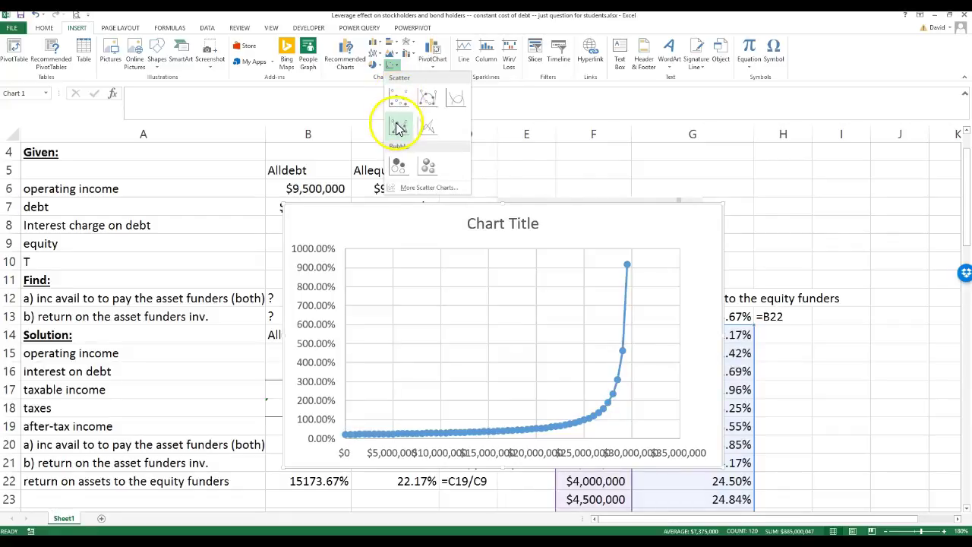
{"action": "left_click", "coordinate": [401, 127]}
- Move the scatter chart beside the data table, with its upper-left corner near H14
{"action": "left_click_drag", "start_coordinate": [571, 228], "coordinate": [775, 243]}
{"action": "scroll", "coordinate": [536, 314], "scroll_direction": "down", "scroll_amount": 1}
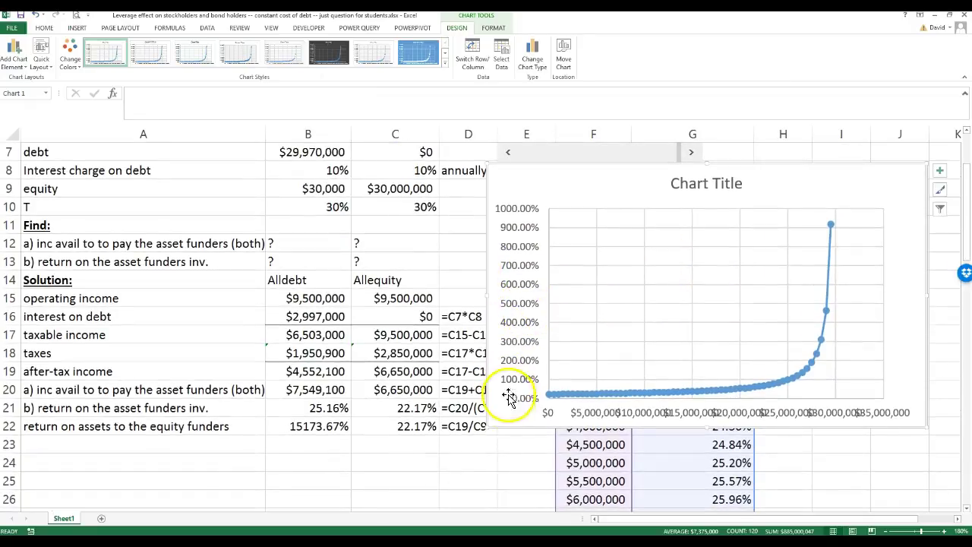
{"action": "left_click_drag", "start_coordinate": [512, 412], "coordinate": [577, 459]}
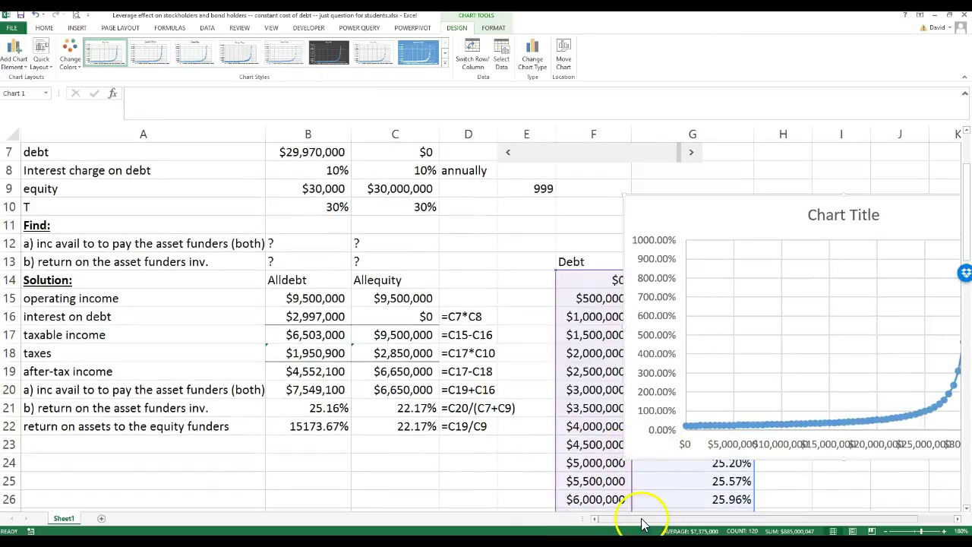
{"action": "left_click_drag", "start_coordinate": [646, 521], "coordinate": [726, 516]}
{"action": "left_click_drag", "start_coordinate": [445, 219], "coordinate": [583, 265]}
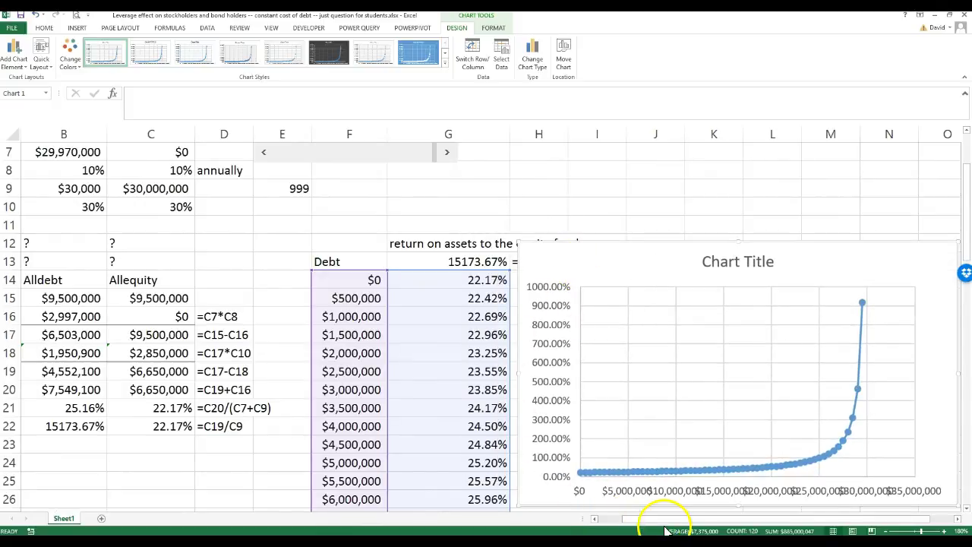
{"action": "left_click", "coordinate": [957, 519]}
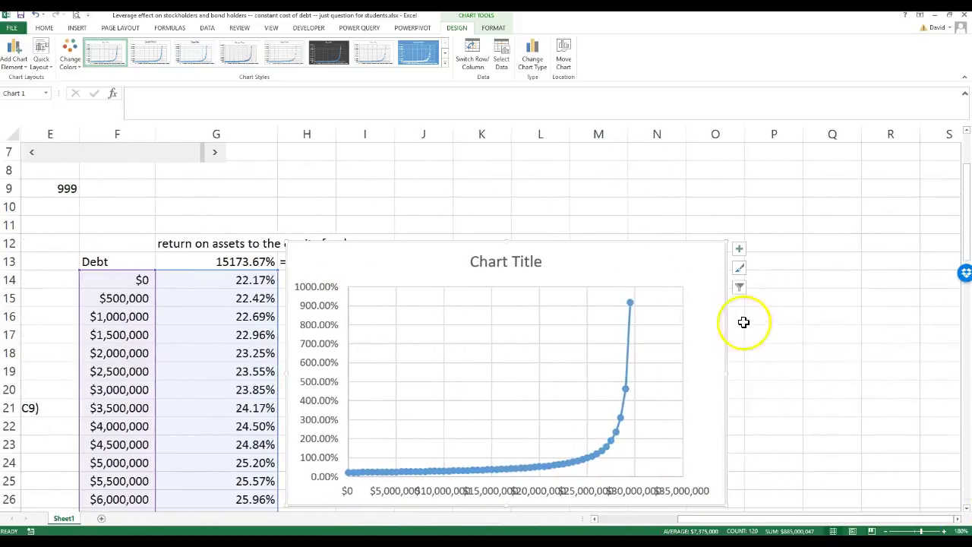
{"action": "left_click_drag", "start_coordinate": [646, 282], "coordinate": [651, 312]}
{"action": "scroll", "coordinate": [651, 304], "scroll_direction": "down", "scroll_amount": 3}
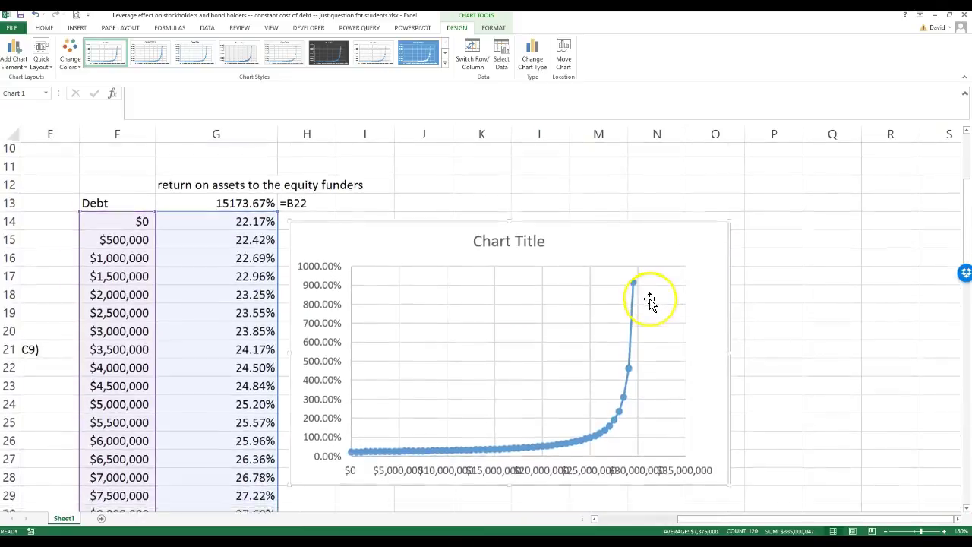
- Enlarge the scatter chart so it reaches across to column Q and down to row 34
{"action": "scroll", "coordinate": [684, 322], "scroll_direction": "up", "scroll_amount": 1}
{"action": "left_click_drag", "start_coordinate": [728, 435], "coordinate": [886, 466]}
{"action": "scroll", "coordinate": [807, 413], "scroll_direction": "up", "scroll_amount": 1}
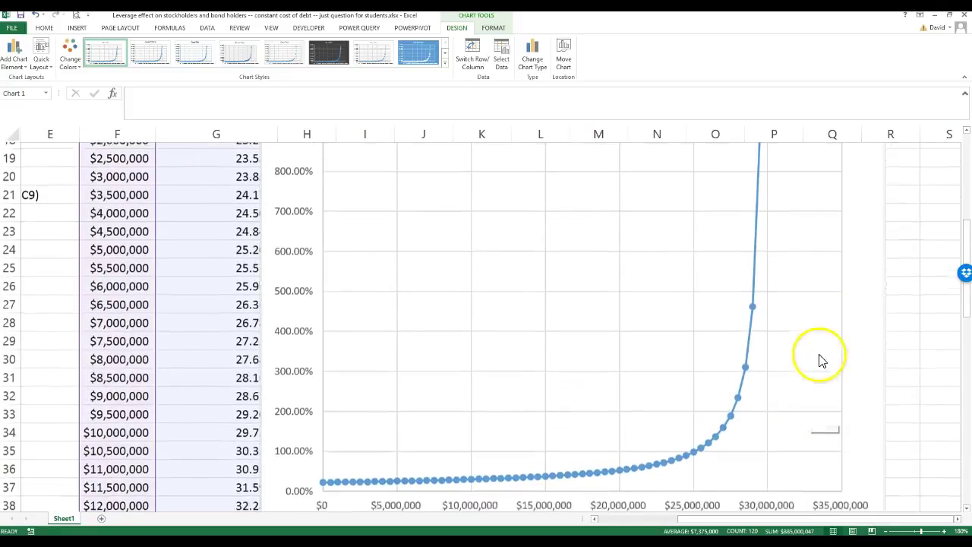
{"action": "scroll", "coordinate": [820, 360], "scroll_direction": "down", "scroll_amount": 2}
{"action": "left_click_drag", "start_coordinate": [883, 424], "coordinate": [881, 345]}
{"action": "scroll", "coordinate": [820, 414], "scroll_direction": "up", "scroll_amount": 3}
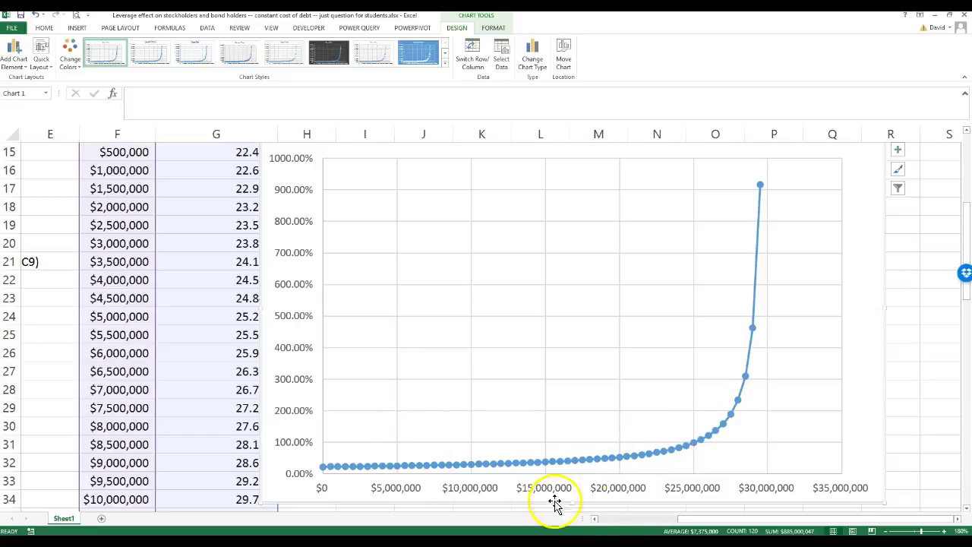
- Review the interest charge in row 8 and reduce Alldebt's debt to $19,860,000 with the scroll bar
{"action": "left_click_drag", "start_coordinate": [701, 524], "coordinate": [536, 521]}
{"action": "scroll", "coordinate": [285, 341], "scroll_direction": "up", "scroll_amount": 5}
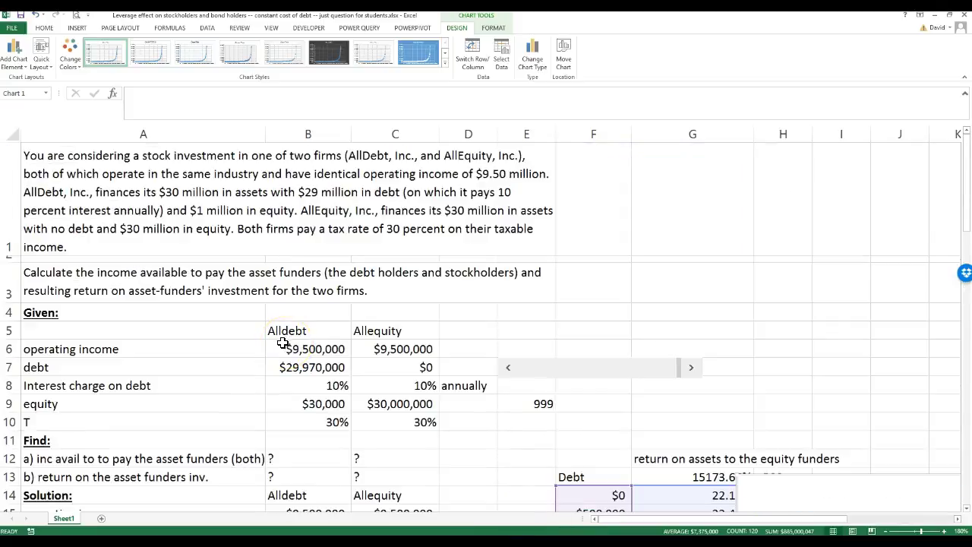
{"action": "scroll", "coordinate": [282, 343], "scroll_direction": "down", "scroll_amount": 1}
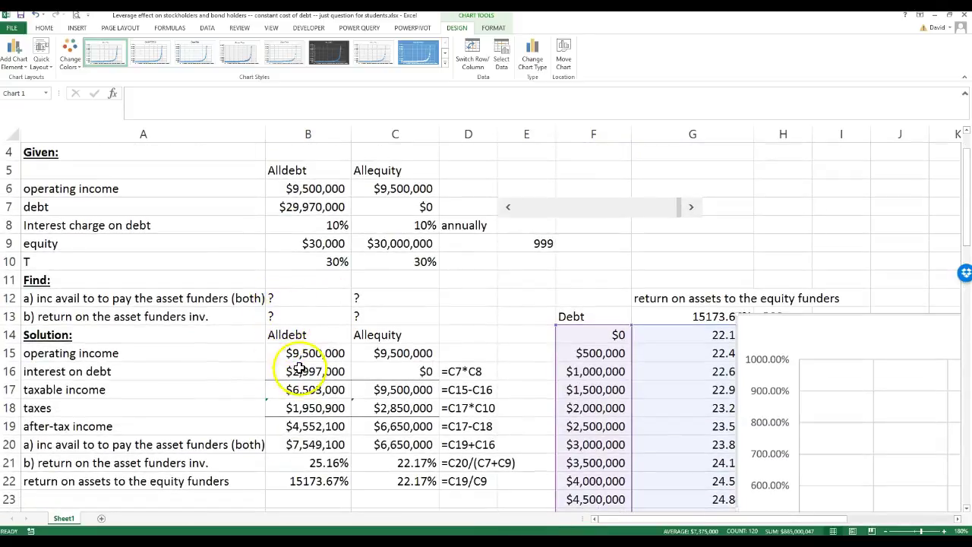
{"action": "left_click_drag", "start_coordinate": [306, 223], "coordinate": [418, 219]}
{"action": "left_click_drag", "start_coordinate": [159, 231], "coordinate": [391, 228]}
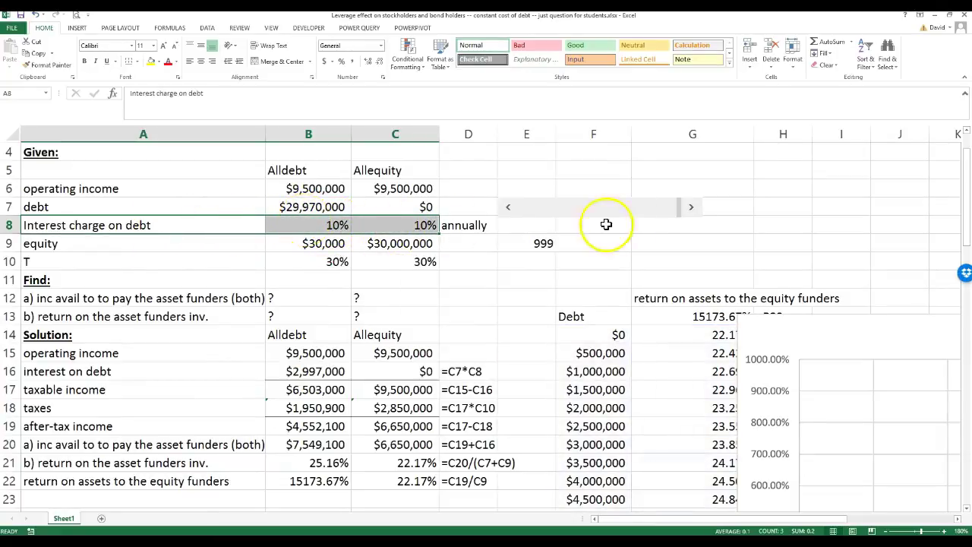
{"action": "left_click_drag", "start_coordinate": [681, 211], "coordinate": [624, 208]}
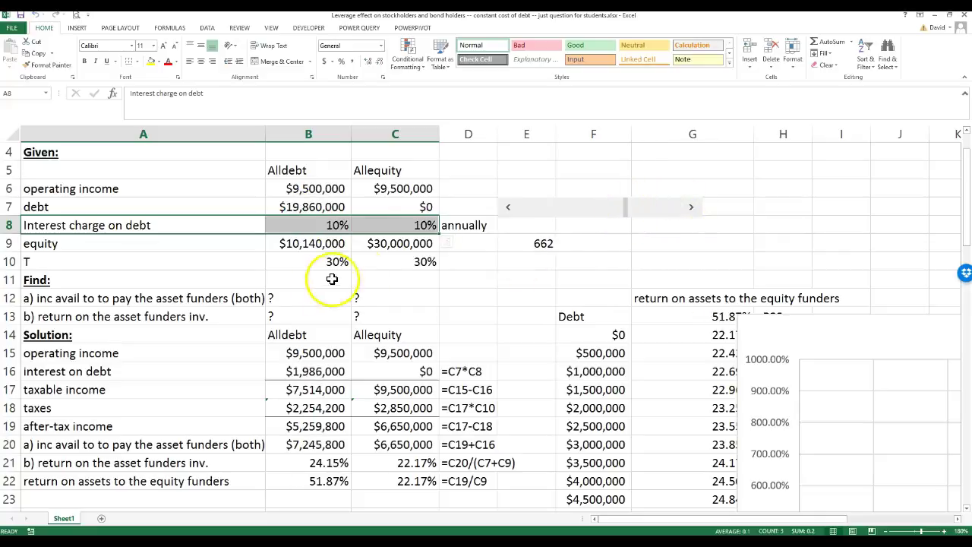
{"action": "left_click", "coordinate": [321, 279]}
- Highlight the two solution rows for the asset funders' income and return, A20:C21, with a yellow fill
{"action": "scroll", "coordinate": [425, 313], "scroll_direction": "down", "scroll_amount": 1}
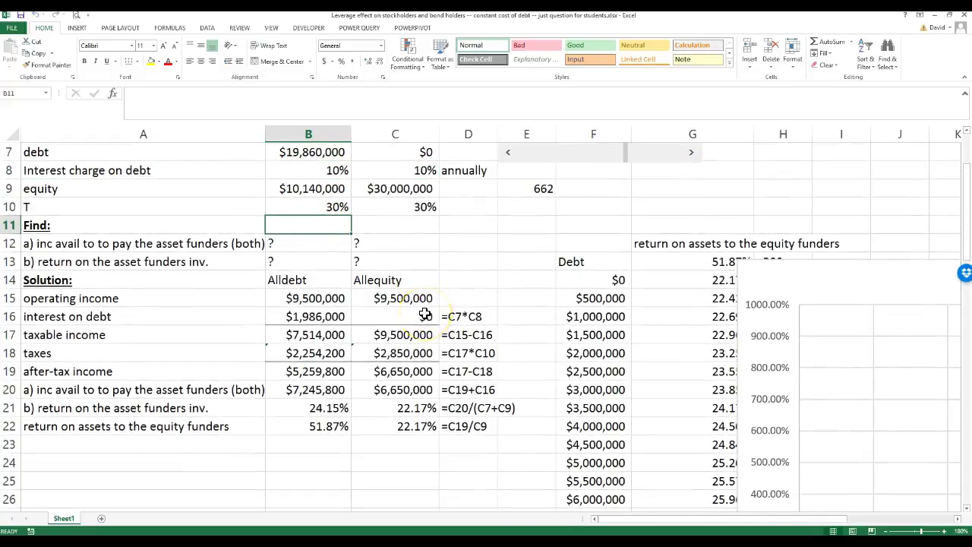
{"action": "scroll", "coordinate": [426, 315], "scroll_direction": "up", "scroll_amount": 1}
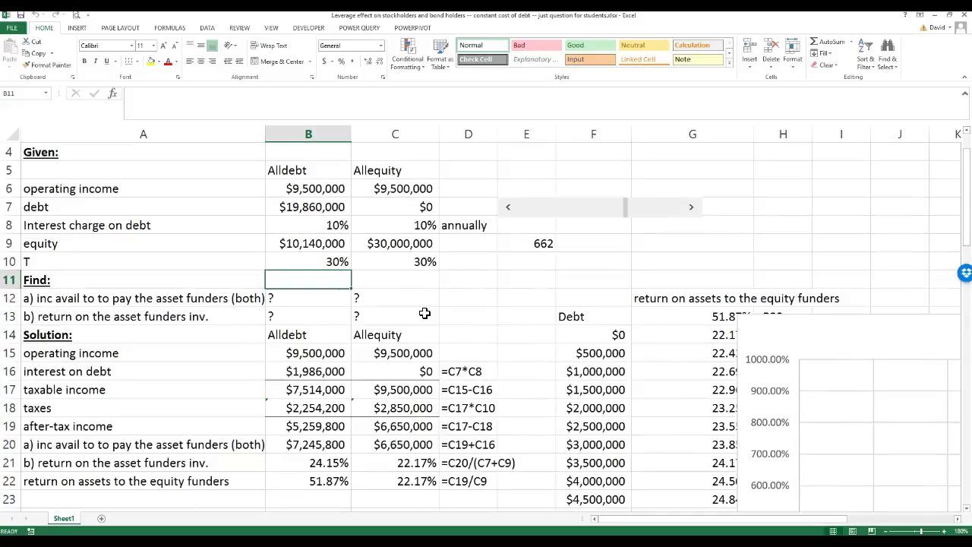
{"action": "scroll", "coordinate": [369, 405], "scroll_direction": "down", "scroll_amount": 1}
{"action": "left_click_drag", "start_coordinate": [224, 392], "coordinate": [386, 407]}
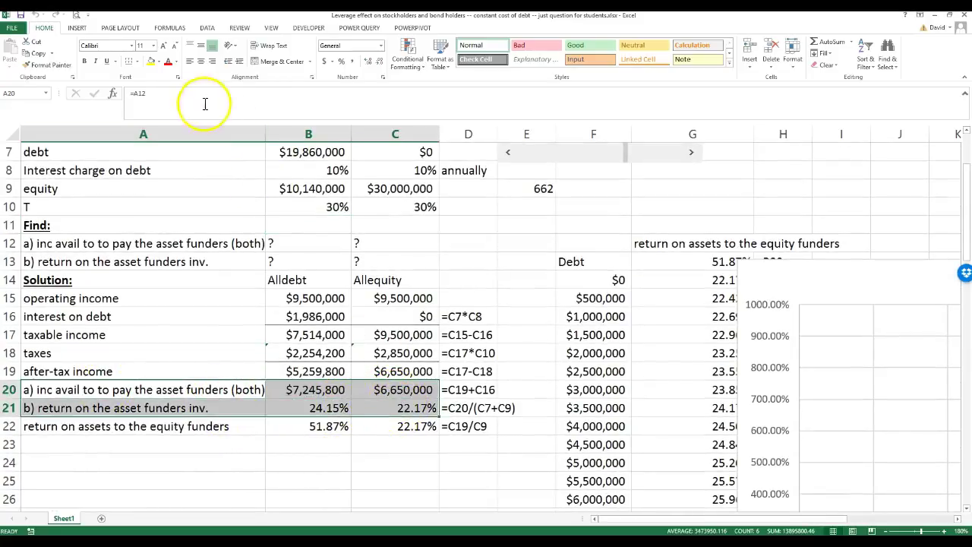
{"action": "left_click", "coordinate": [152, 62]}
{"action": "left_click", "coordinate": [433, 444]}
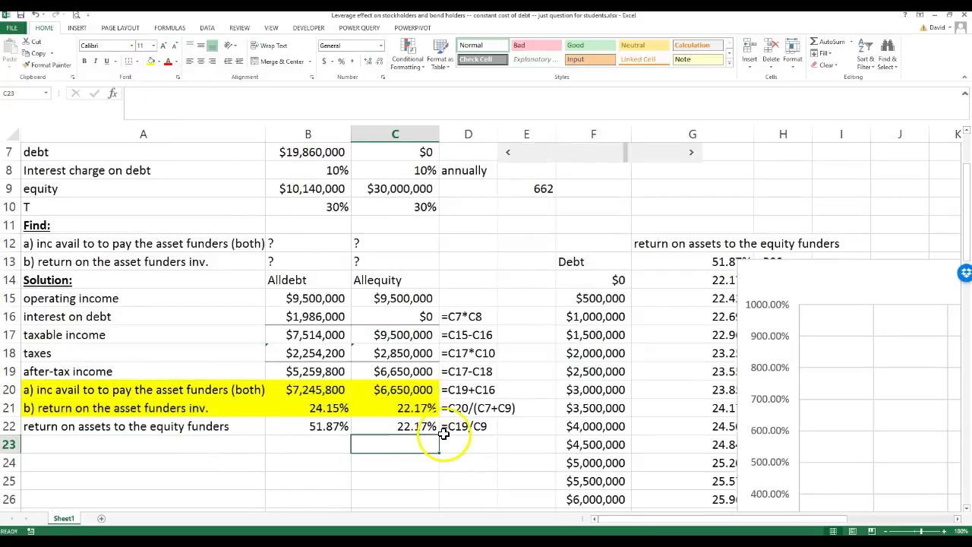
- Raise Alldebt's debt to $29,100,000 with the scroll bar and set the linked cell E9 to 966.6666
{"action": "scroll", "coordinate": [440, 433], "scroll_direction": "up", "scroll_amount": 2}
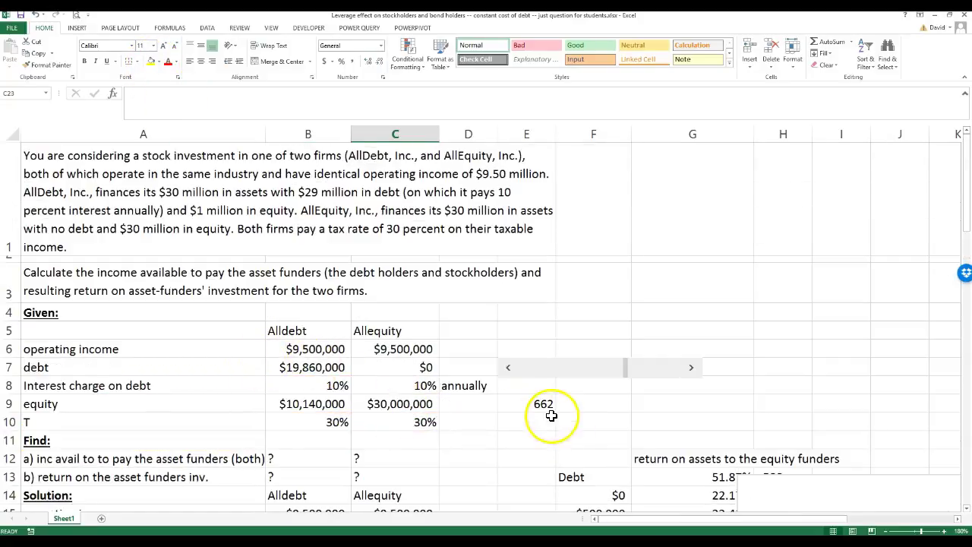
{"action": "left_click", "coordinate": [317, 366]}
{"action": "left_click", "coordinate": [532, 403]}
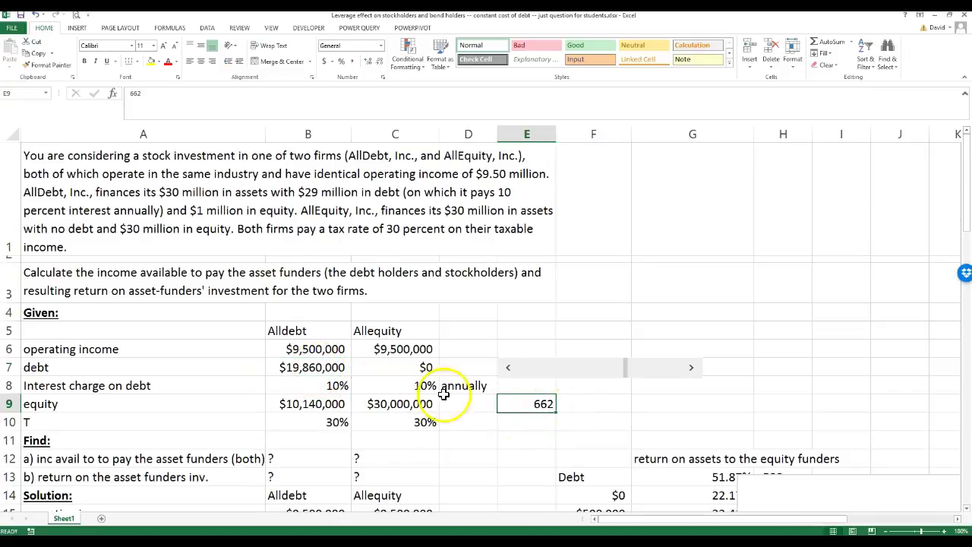
{"action": "left_click_drag", "start_coordinate": [625, 372], "coordinate": [675, 373]}
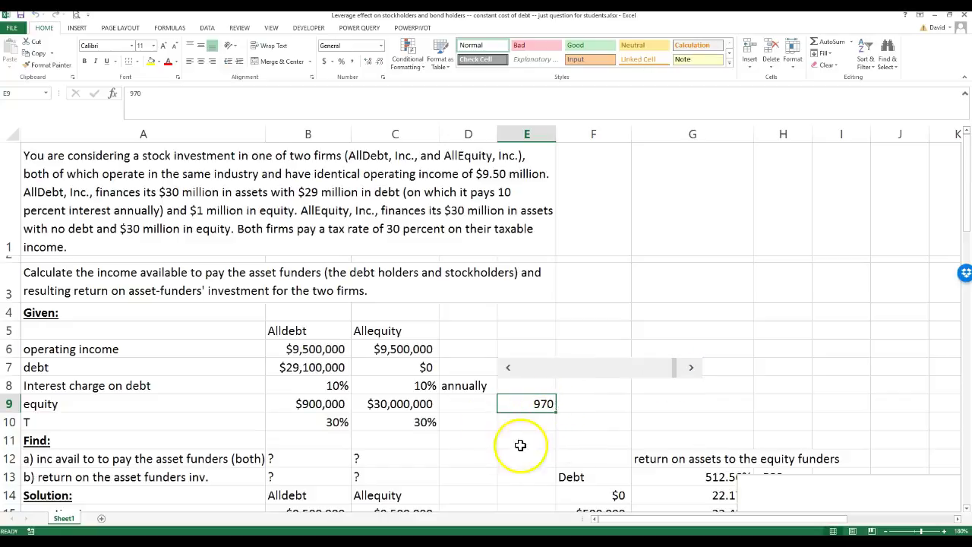
{"action": "double_click", "coordinate": [536, 404]}
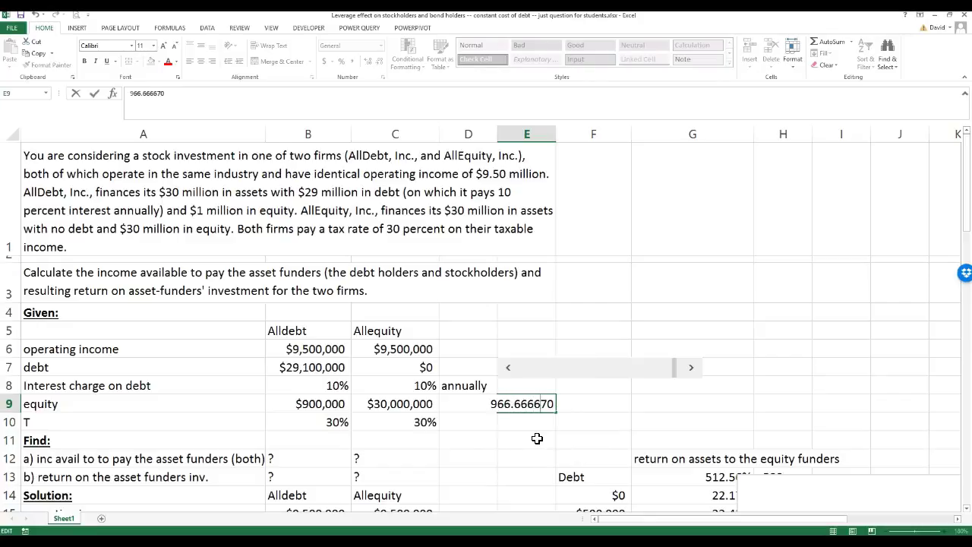
{"action": "key", "text": "Return"}
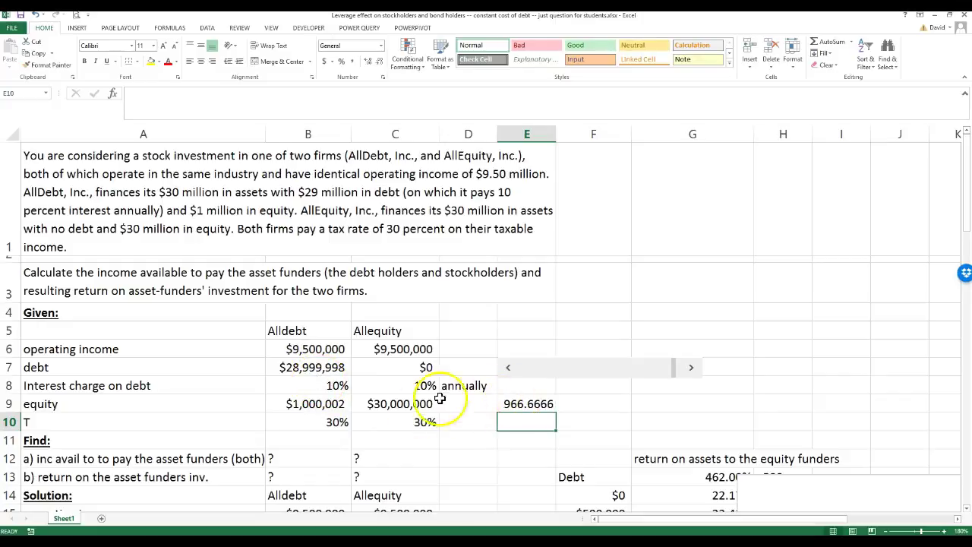
- Check Alldebt's return on the asset funders' investment in B21 and refine the linked cell E9 to 966.66666666
{"action": "scroll", "coordinate": [456, 388], "scroll_direction": "down", "scroll_amount": 1}
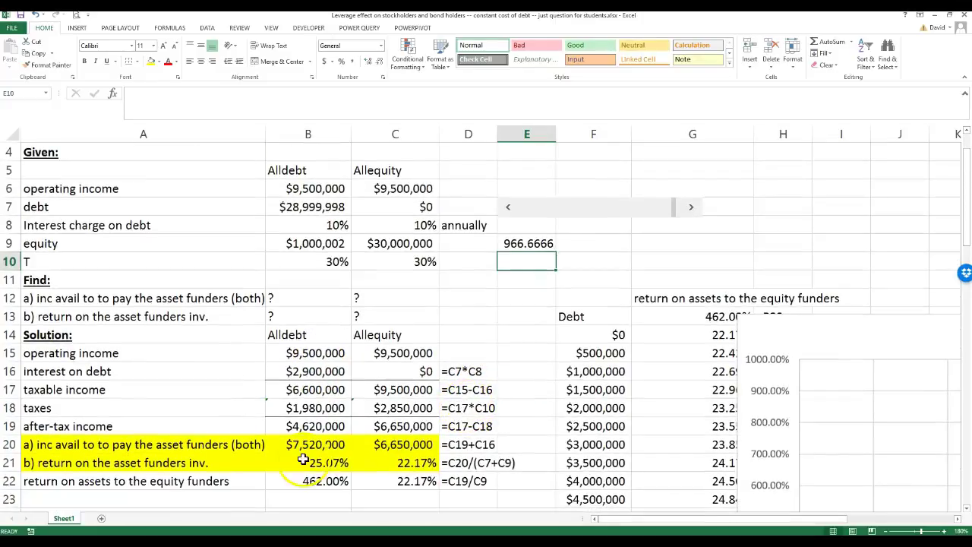
{"action": "left_click", "coordinate": [314, 463]}
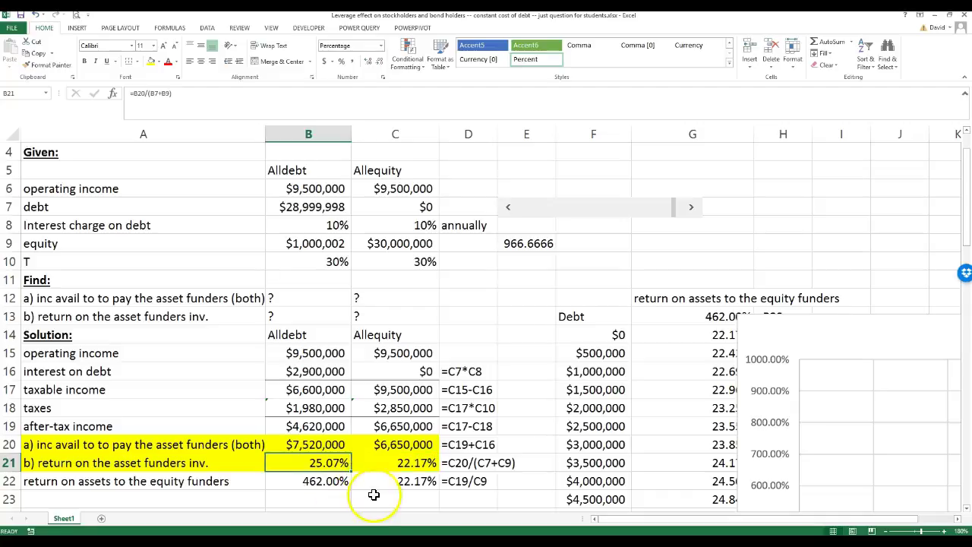
{"action": "scroll", "coordinate": [527, 369], "scroll_direction": "up", "scroll_amount": 1}
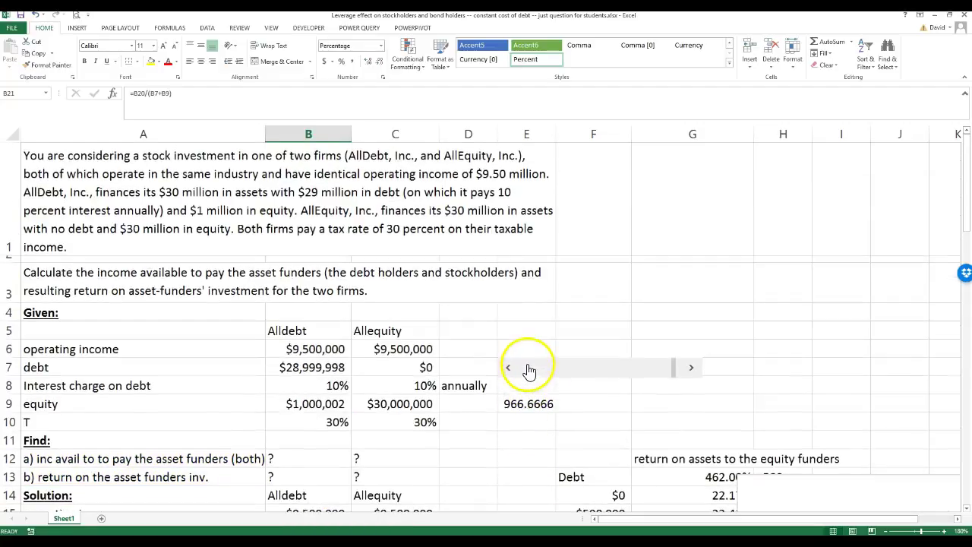
{"action": "double_click", "coordinate": [543, 403]}
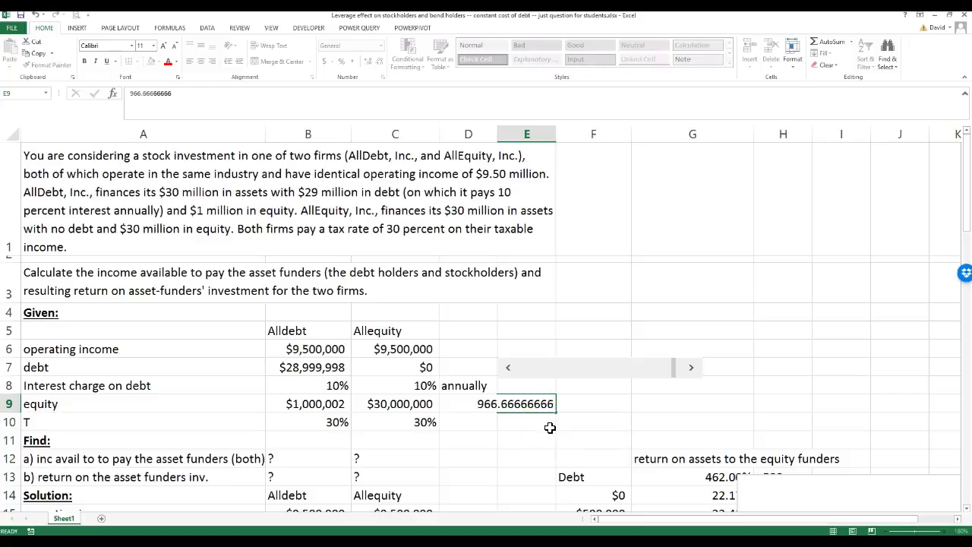
{"action": "key", "text": "Return"}
{"action": "left_click", "coordinate": [466, 423]}
- Shift the scatter chart slightly right and down so its upper-left corner lies inside H14, clear of column G
{"action": "scroll", "coordinate": [464, 456], "scroll_direction": "down", "scroll_amount": 2}
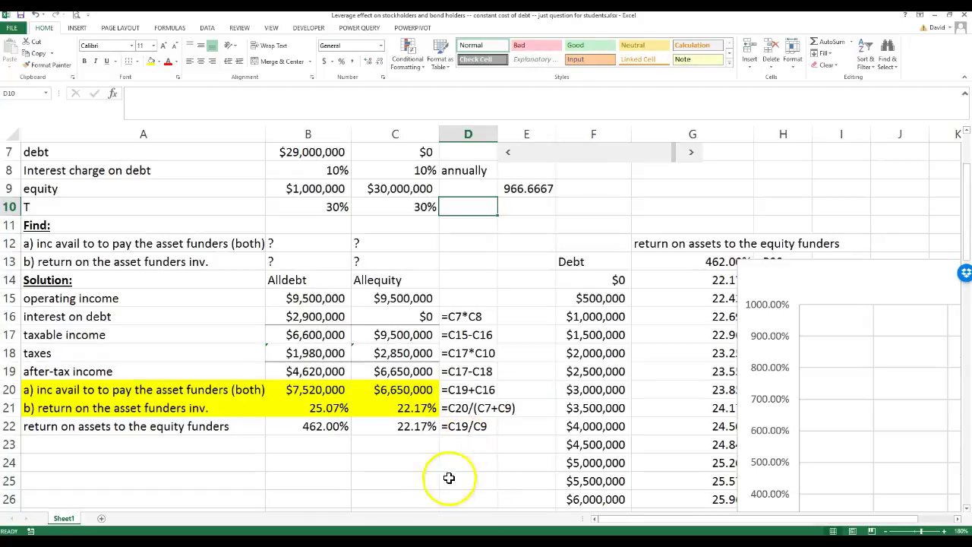
{"action": "scroll", "coordinate": [407, 474], "scroll_direction": "up", "scroll_amount": 2}
{"action": "scroll", "coordinate": [482, 421], "scroll_direction": "down", "scroll_amount": 3}
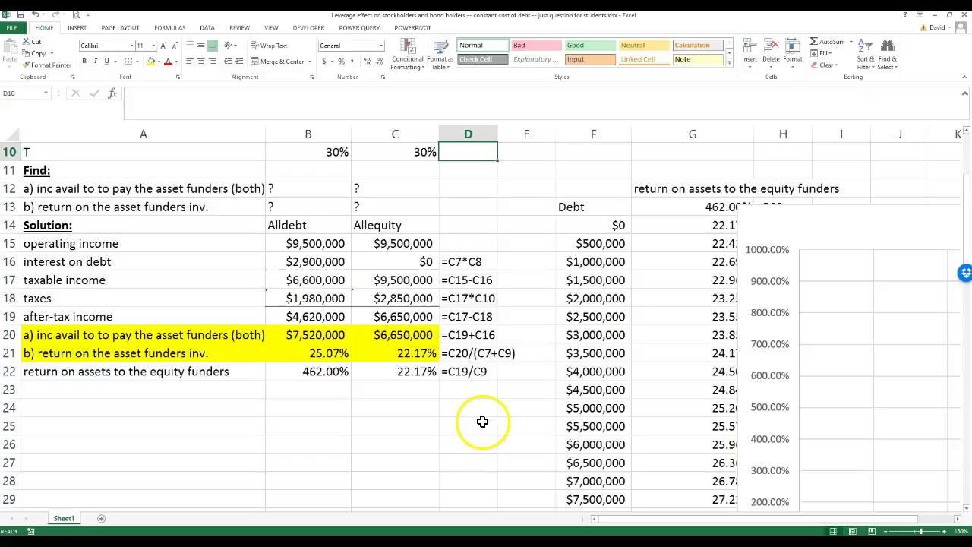
{"action": "scroll", "coordinate": [482, 421], "scroll_direction": "down", "scroll_amount": 1}
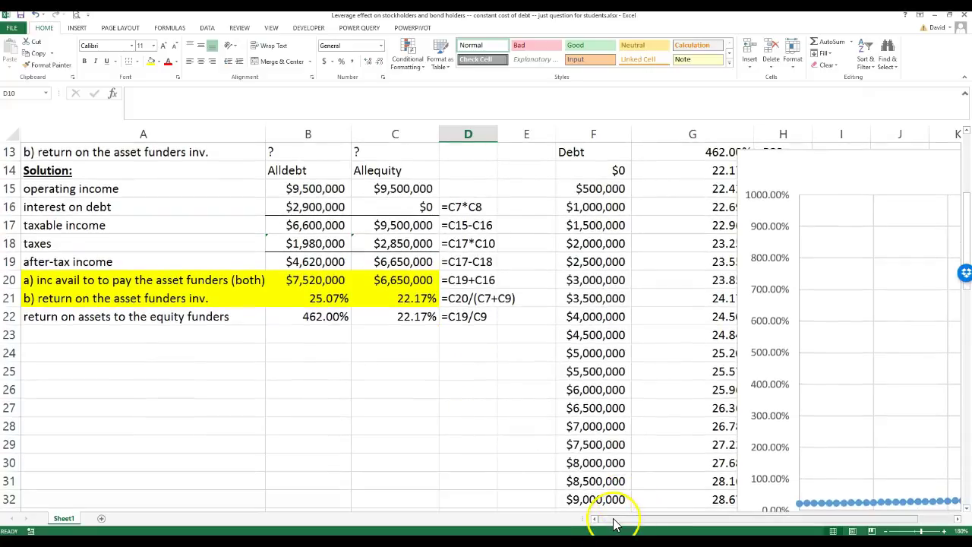
{"action": "left_click", "coordinate": [957, 518]}
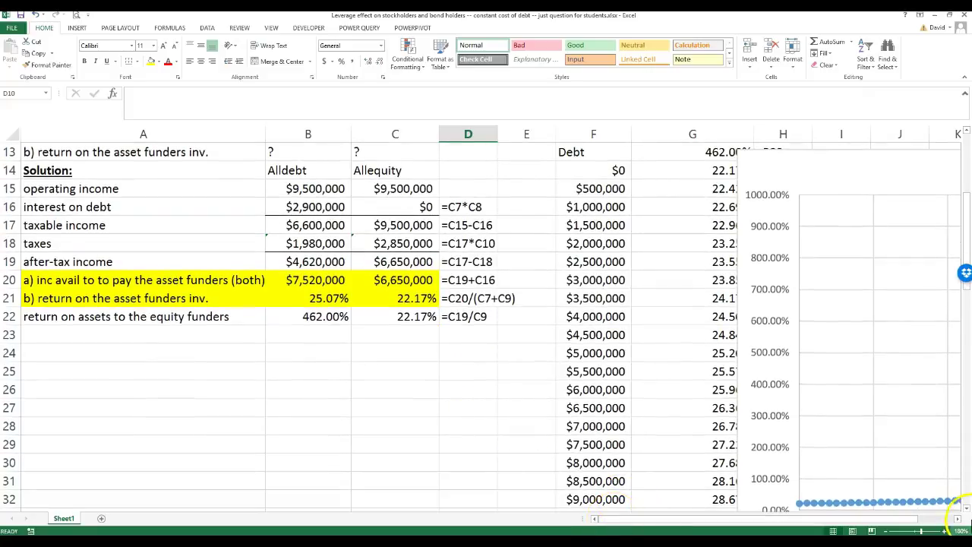
{"action": "left_click", "coordinate": [958, 519]}
{"action": "mouse_move", "coordinate": [490, 182]}
{"action": "left_mouse_down"}
{"action": "mouse_move", "coordinate": [576, 197]}
{"action": "mouse_move", "coordinate": [521, 200]}
{"action": "left_mouse_up"}
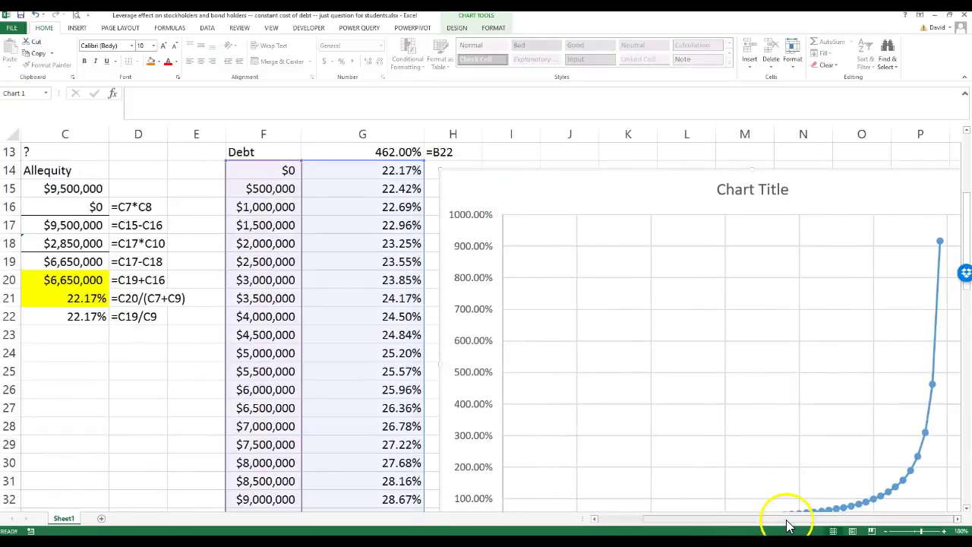
- Reduce Alldebt's debt to $4,770,000 with the scroll bar
{"action": "left_click_drag", "start_coordinate": [788, 518], "coordinate": [630, 518]}
{"action": "scroll", "coordinate": [345, 435], "scroll_direction": "up", "scroll_amount": 1}
{"action": "scroll", "coordinate": [345, 435], "scroll_direction": "up", "scroll_amount": 3}
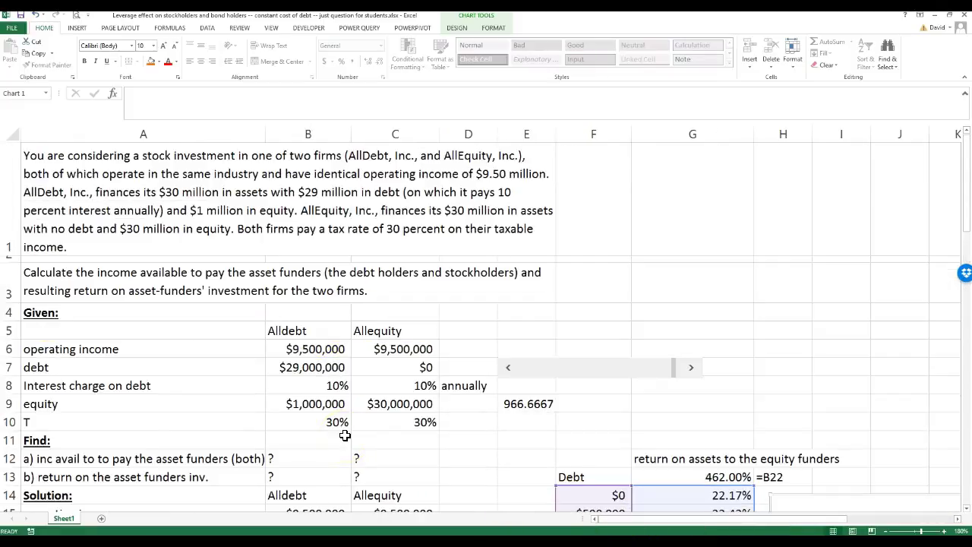
{"action": "left_click_drag", "start_coordinate": [674, 370], "coordinate": [548, 371]}
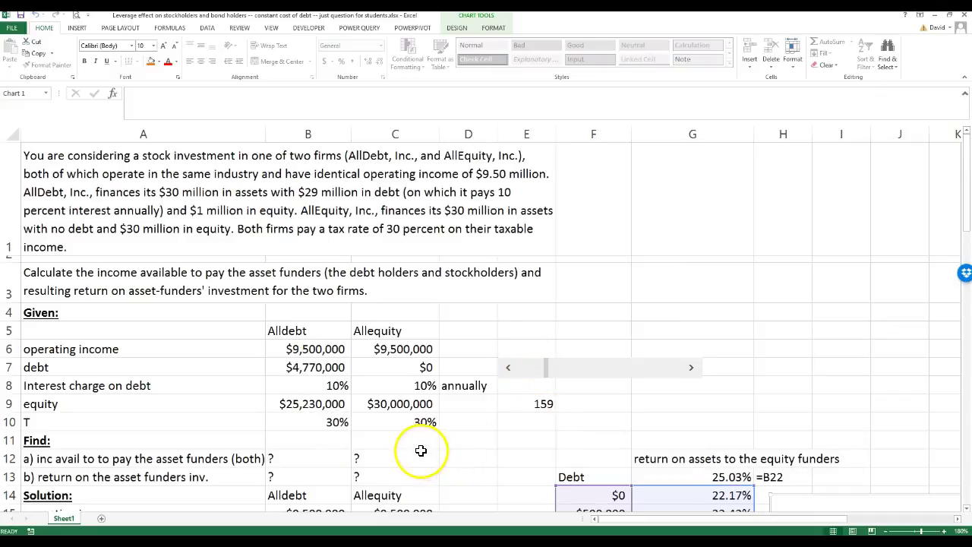
- Check Alldebt's debt formula in B7 and compare both firms' returns to the equity funders in B22 and C22
{"action": "scroll", "coordinate": [421, 450], "scroll_direction": "down", "scroll_amount": 1}
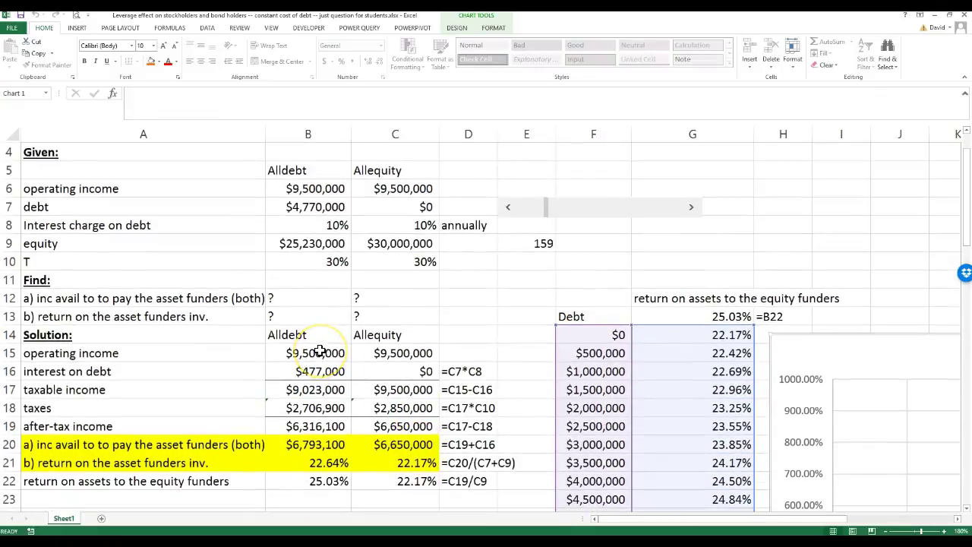
{"action": "left_click", "coordinate": [315, 207]}
{"action": "scroll", "coordinate": [323, 418], "scroll_direction": "down", "scroll_amount": 1}
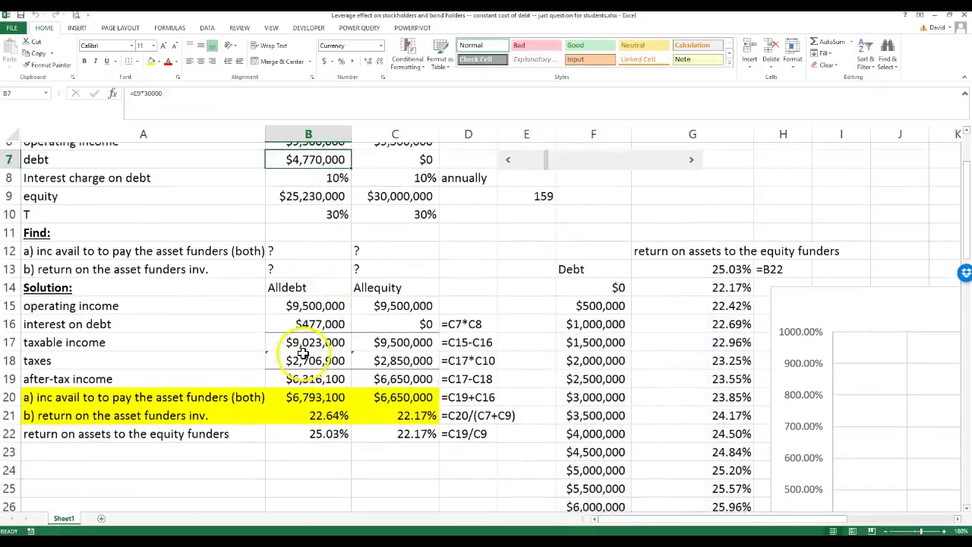
{"action": "left_click", "coordinate": [325, 429]}
{"action": "left_click", "coordinate": [372, 427]}
{"action": "left_click", "coordinate": [320, 426]}
{"action": "left_click", "coordinate": [389, 426]}
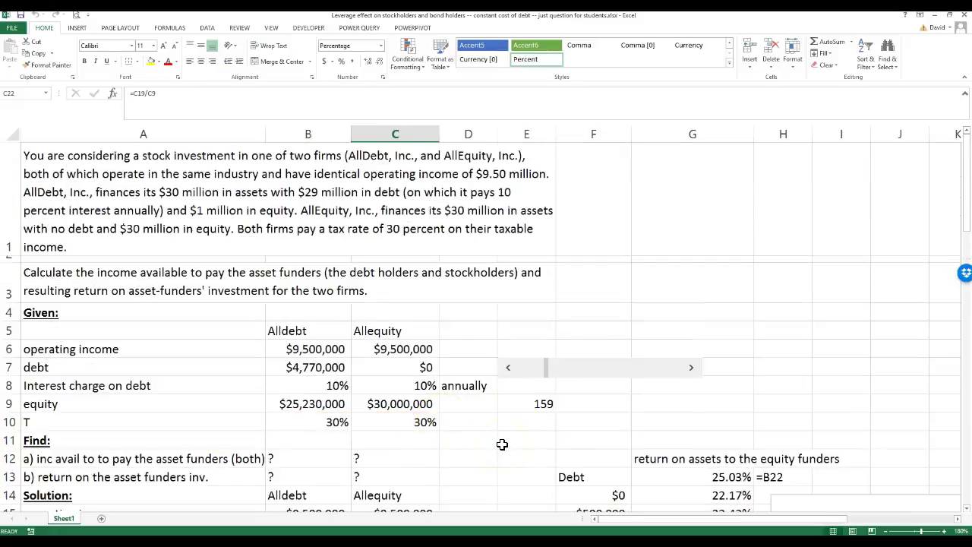
- Examine the scatter chart's curve of equity funders' return against debt, and return to the solution columns
{"action": "scroll", "coordinate": [502, 444], "scroll_direction": "down", "scroll_amount": 2}
{"action": "left_click_drag", "start_coordinate": [623, 521], "coordinate": [694, 527]}
{"action": "scroll", "coordinate": [645, 454], "scroll_direction": "down", "scroll_amount": 3}
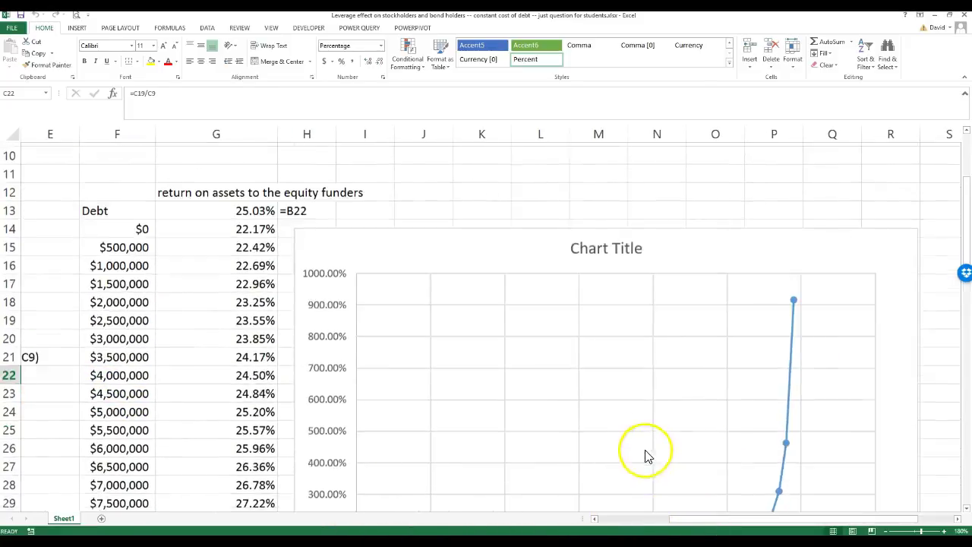
{"action": "scroll", "coordinate": [645, 444], "scroll_direction": "up", "scroll_amount": 4}
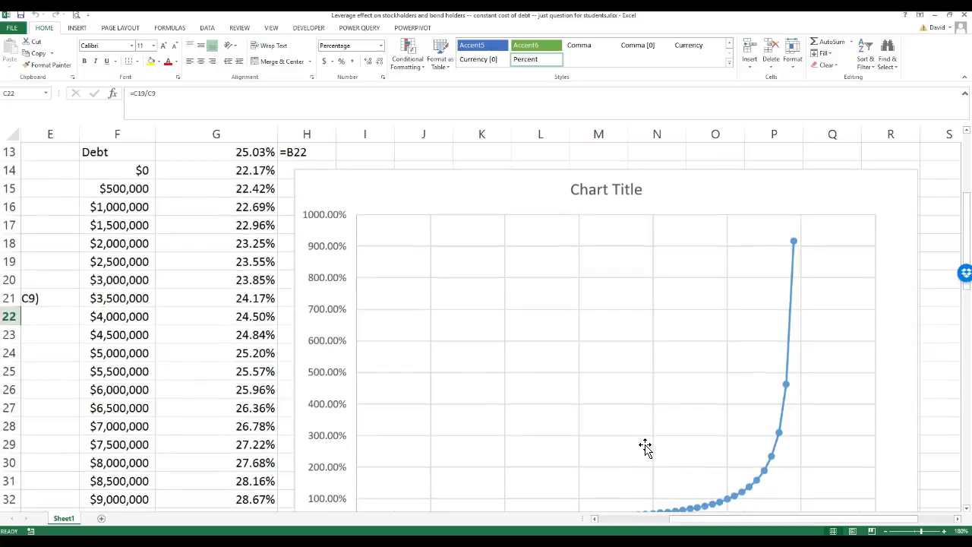
{"action": "left_click", "coordinate": [735, 521]}
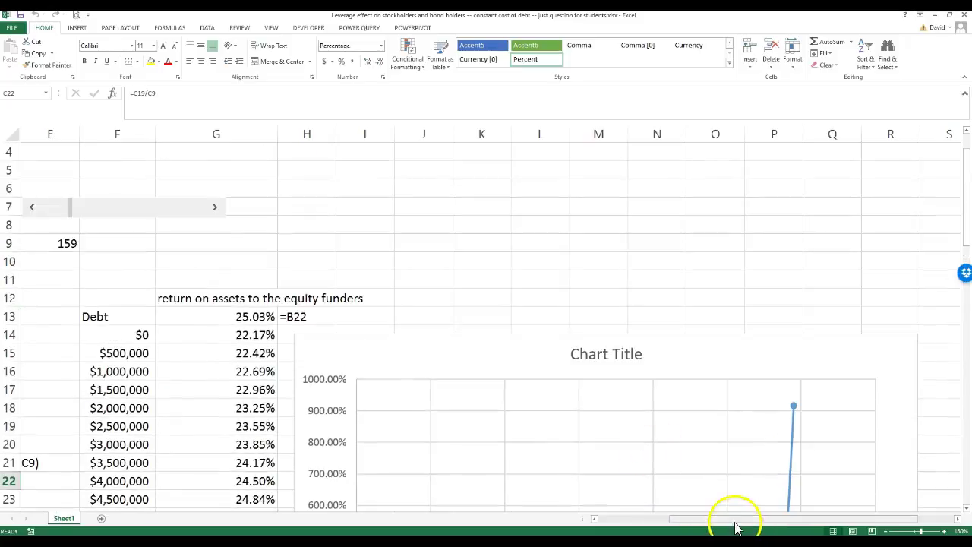
{"action": "left_click_drag", "start_coordinate": [735, 524], "coordinate": [590, 520]}
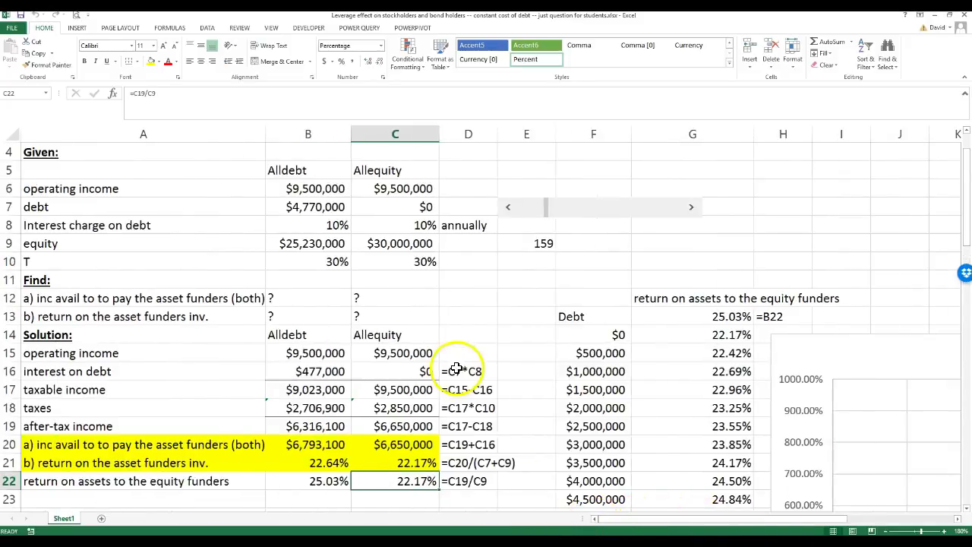
- Compare the Allequity figures in C6:C22 with the Alldebt figures in B6:B22, including the formulas in B22 and B16
{"action": "left_click_drag", "start_coordinate": [421, 191], "coordinate": [407, 483]}
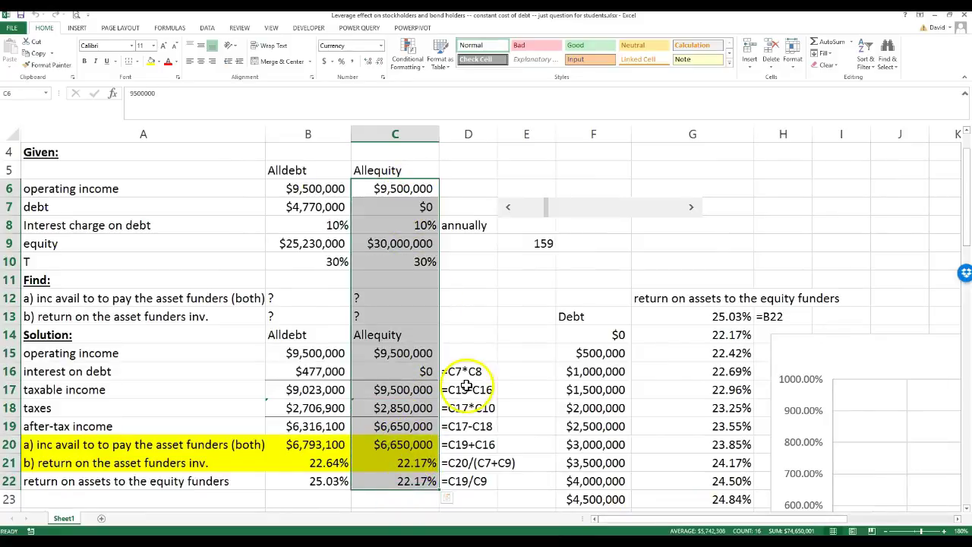
{"action": "left_click_drag", "start_coordinate": [304, 189], "coordinate": [332, 481]}
{"action": "left_click", "coordinate": [328, 485]}
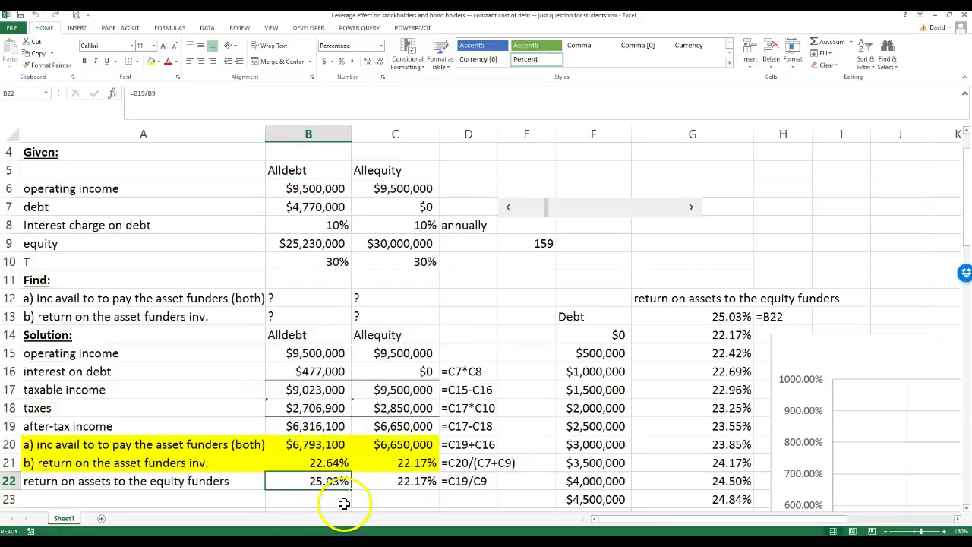
{"action": "left_click", "coordinate": [307, 370]}
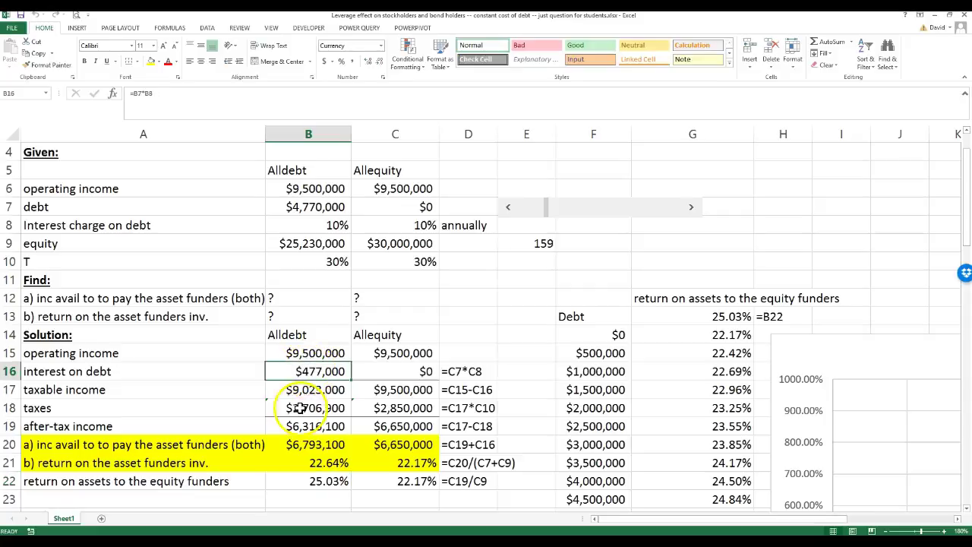
- Raise Alldebt's debt to $27,900,000 and lower it to $4,950,000 with the scroll bar to compare the equity funders' returns
{"action": "left_click", "coordinate": [314, 483]}
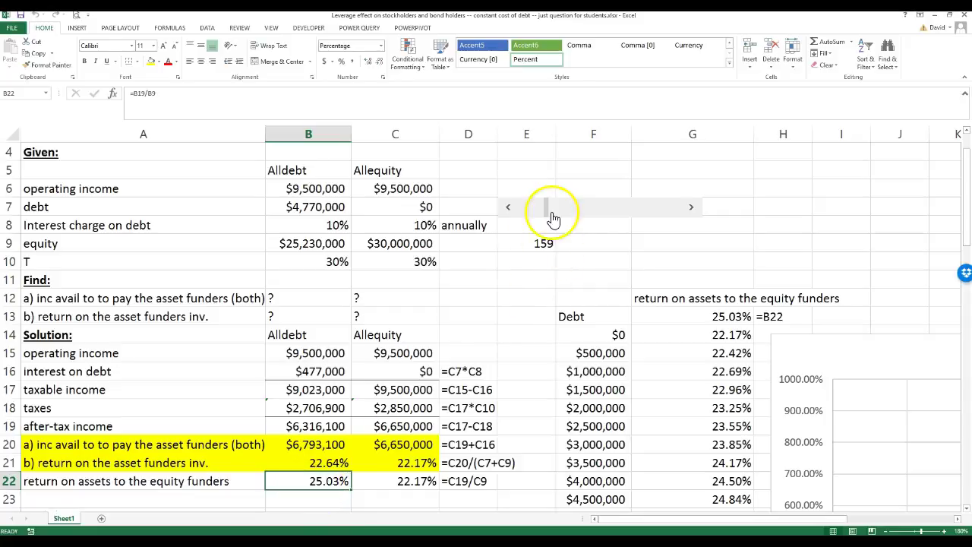
{"action": "left_click_drag", "start_coordinate": [547, 209], "coordinate": [672, 220]}
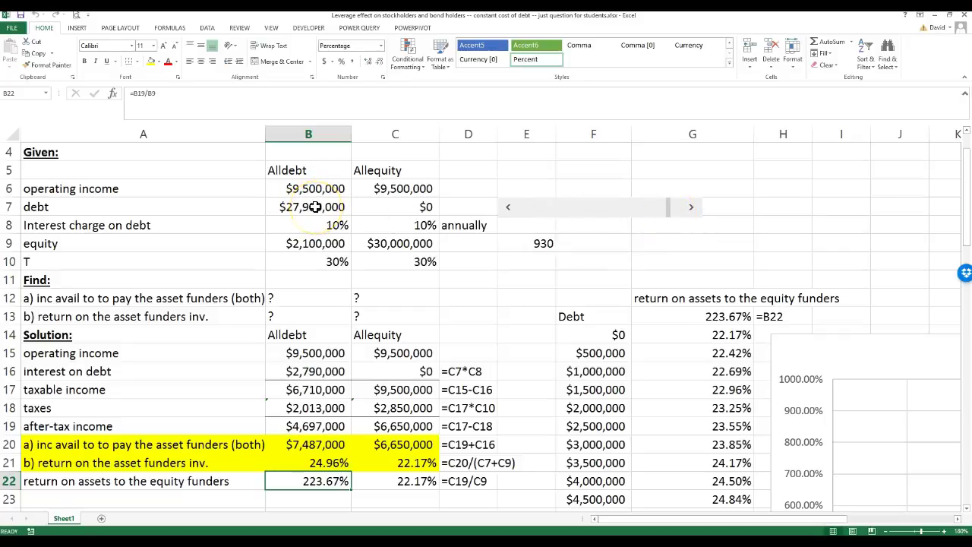
{"action": "left_click", "coordinate": [332, 225]}
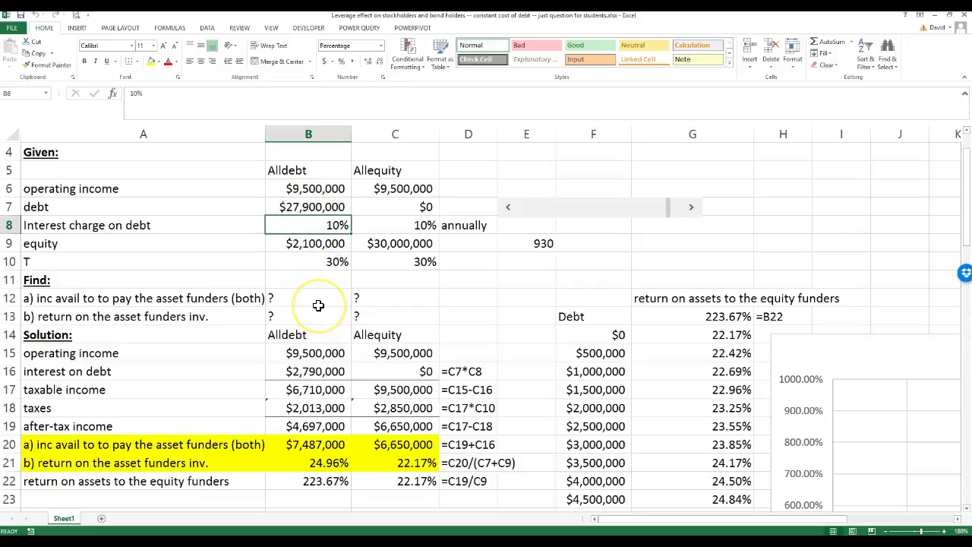
{"action": "left_click_drag", "start_coordinate": [671, 208], "coordinate": [546, 214]}
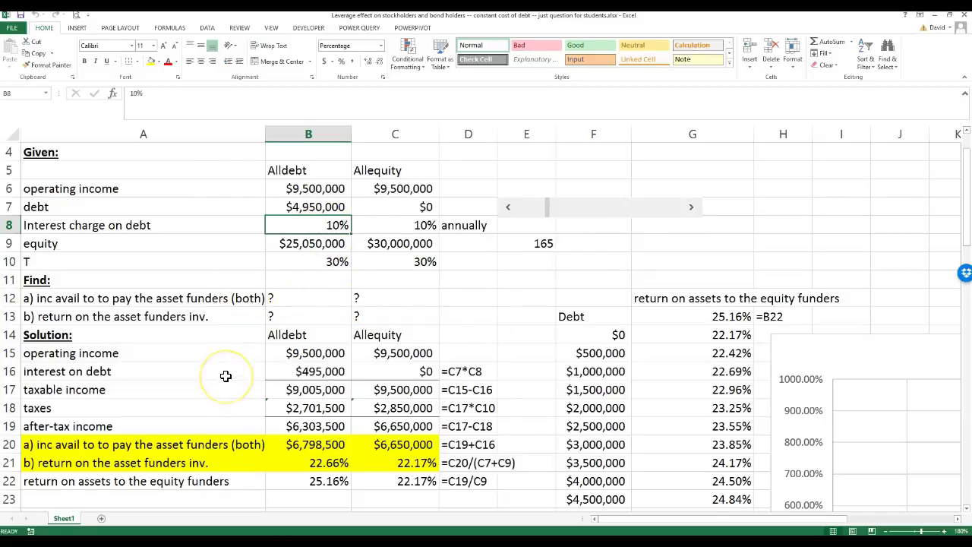
{"action": "scroll", "coordinate": [226, 376], "scroll_direction": "up", "scroll_amount": 1}
{"action": "scroll", "coordinate": [224, 377], "scroll_direction": "down", "scroll_amount": 3}
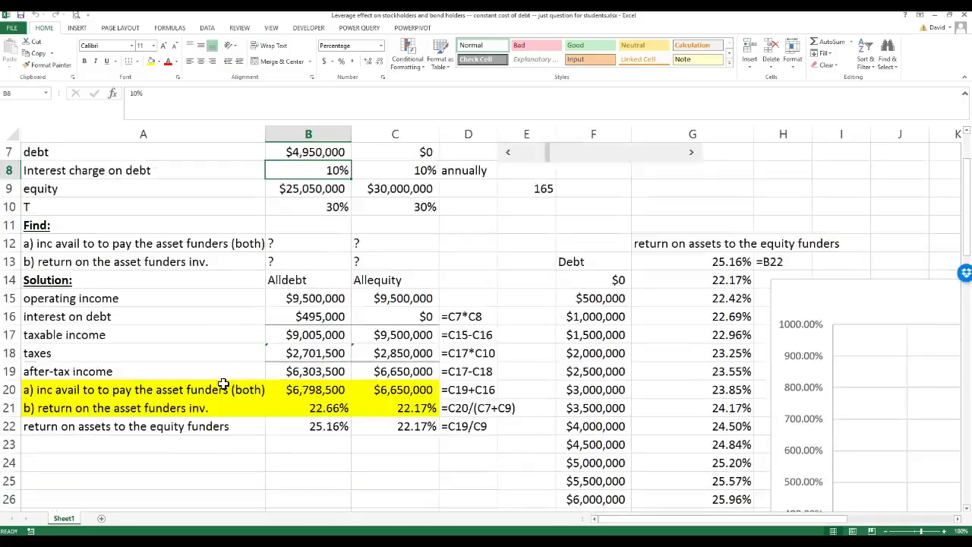
{"action": "scroll", "coordinate": [223, 380], "scroll_direction": "up", "scroll_amount": 3}
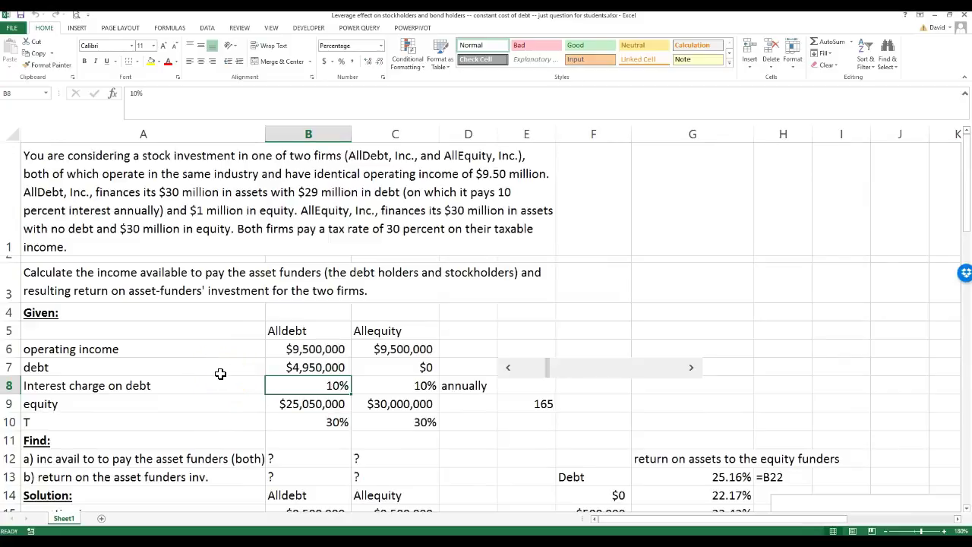
{"action": "scroll", "coordinate": [215, 371], "scroll_direction": "down", "scroll_amount": 1}
{"action": "scroll", "coordinate": [213, 370], "scroll_direction": "up", "scroll_amount": 1}
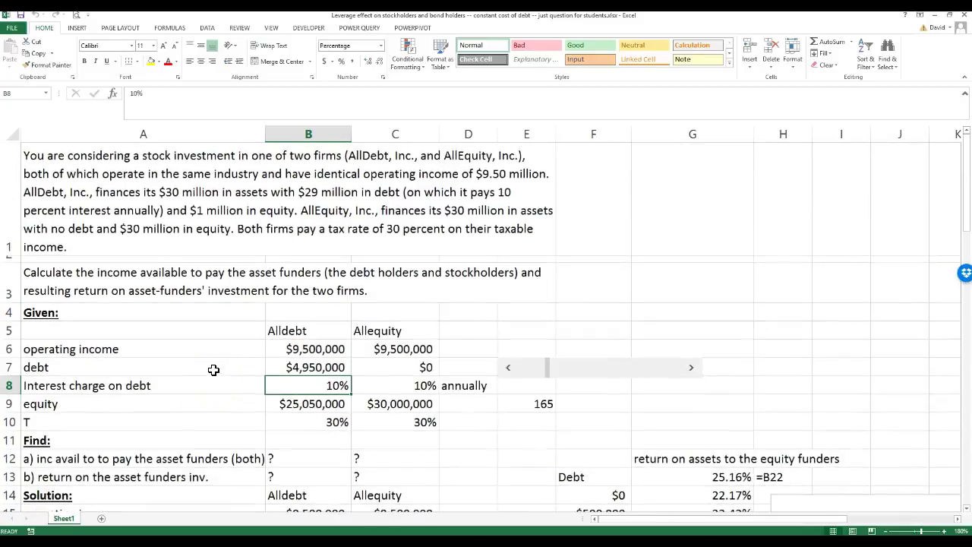